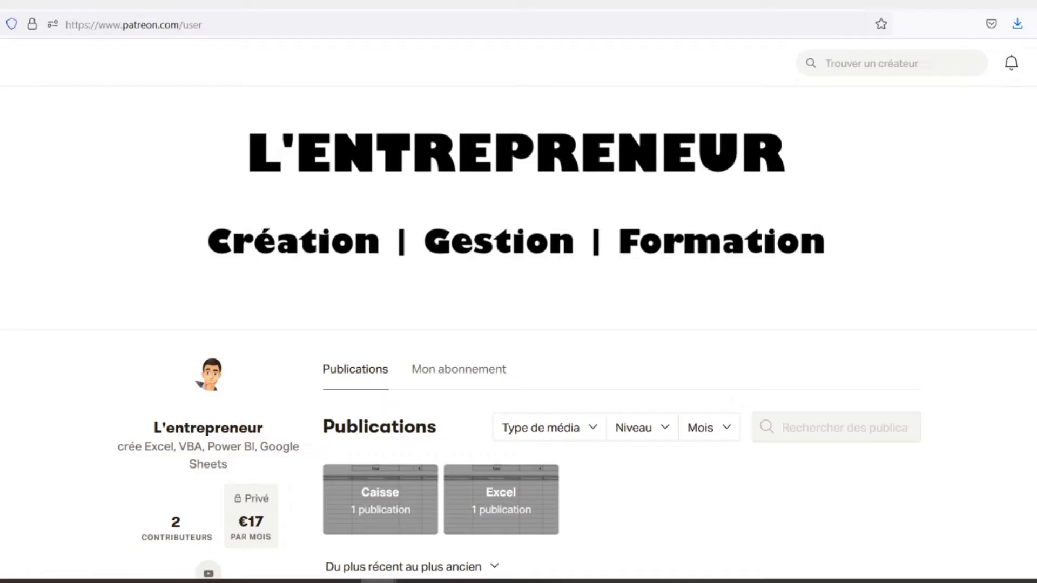
- Look through the publications on the L'entrepreneur Patreon page, including the Feuilles de caisse post and its caisse.xlsx attachment
scroll(518, 332, down, 3)
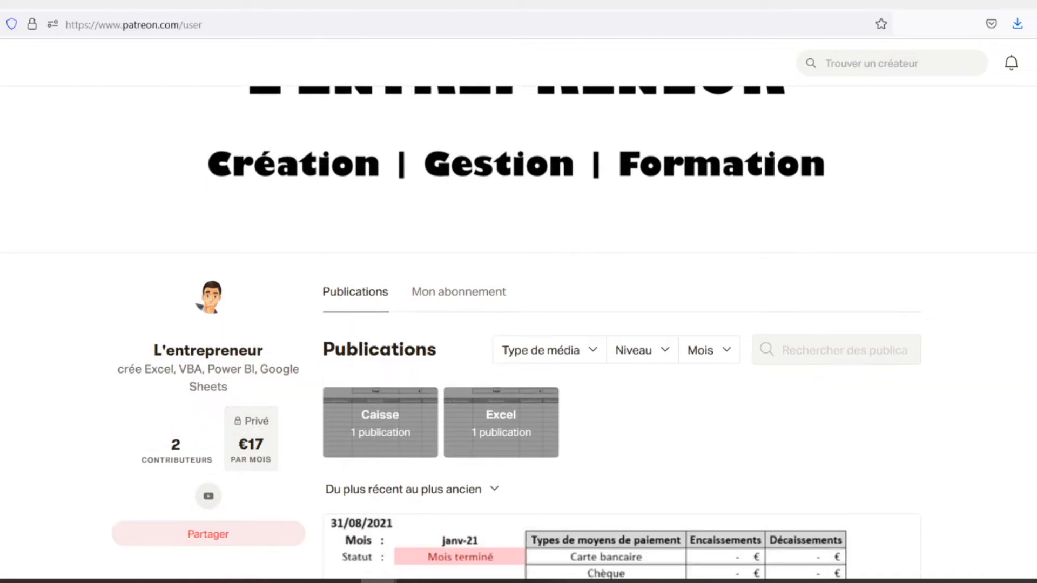
scroll(518, 332, down, 2)
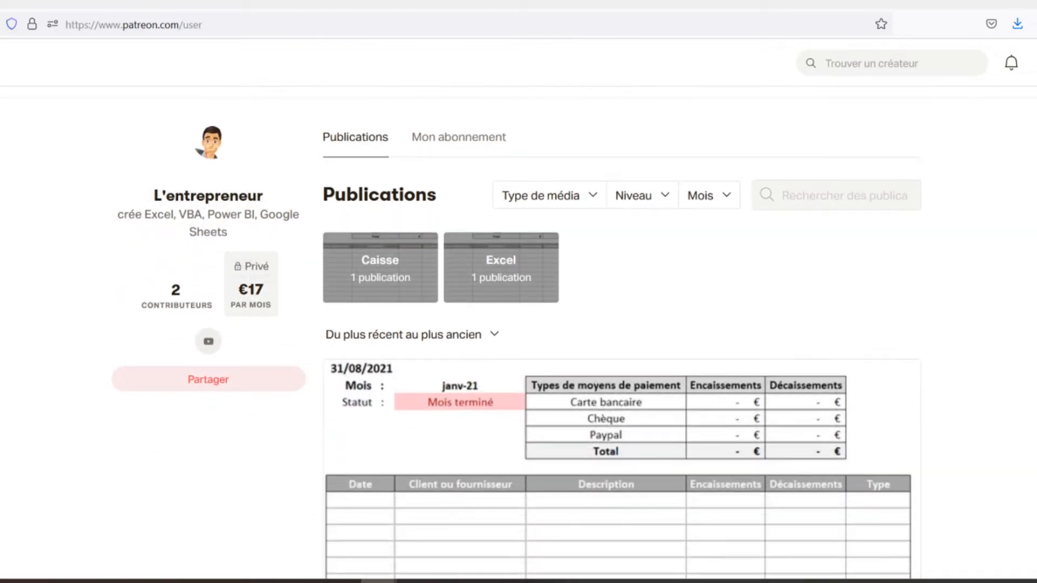
scroll(518, 333, down, 2)
scroll(519, 332, down, 1)
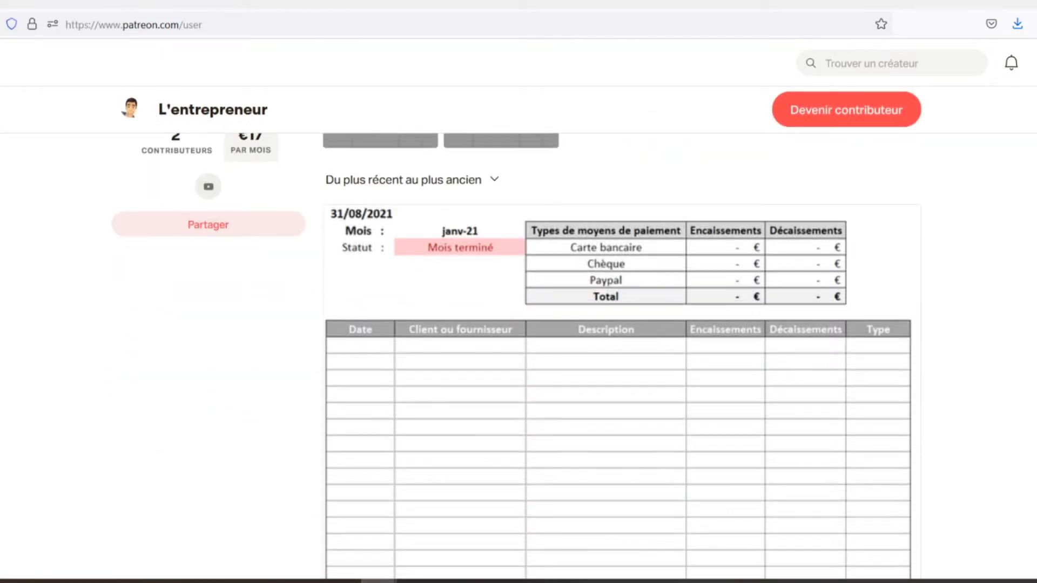
scroll(519, 332, down, 2)
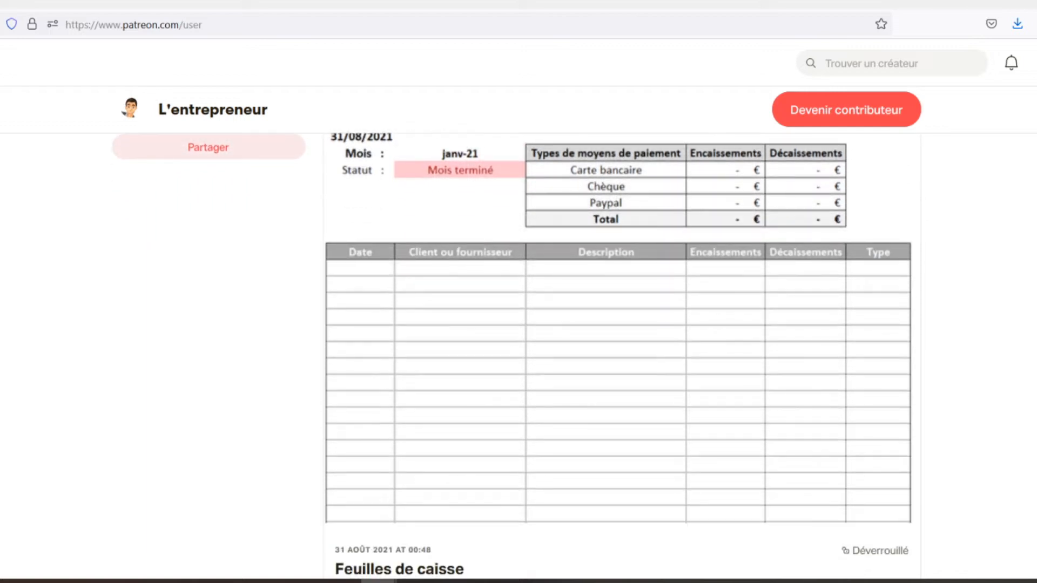
scroll(518, 332, down, 2)
scroll(518, 333, down, 2)
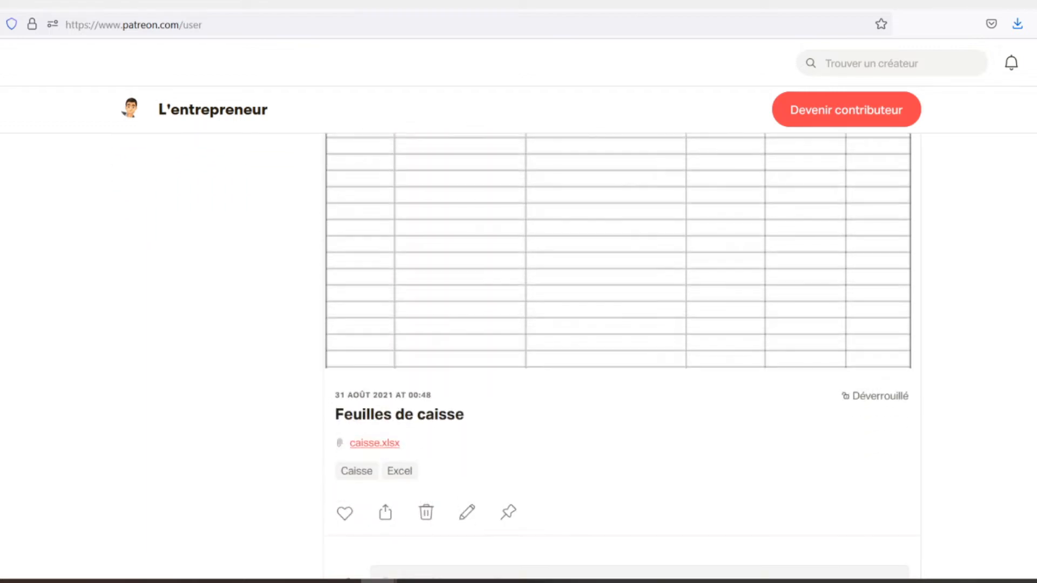
scroll(519, 332, down, 2)
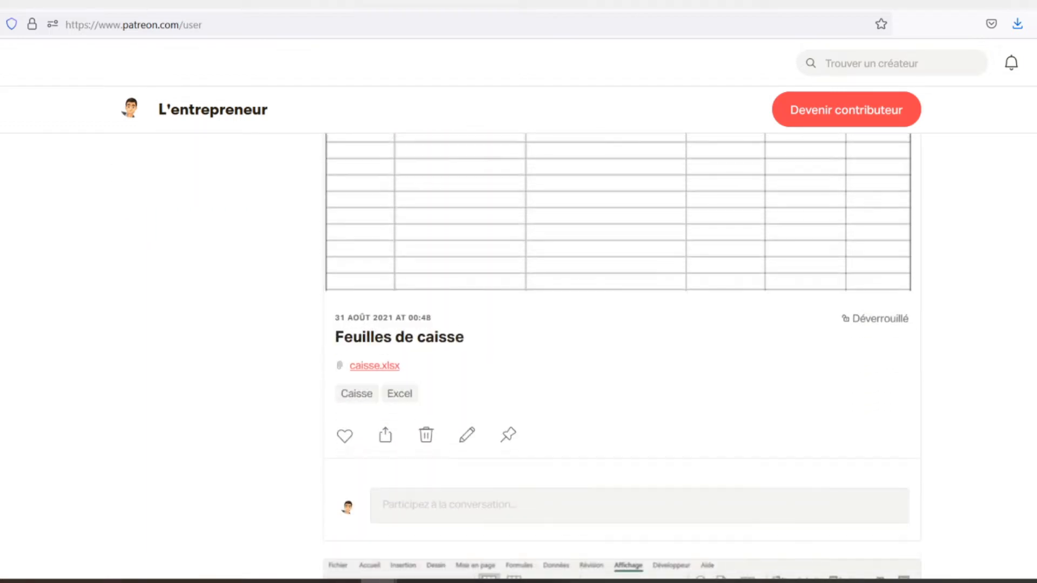
scroll(519, 332, down, 2)
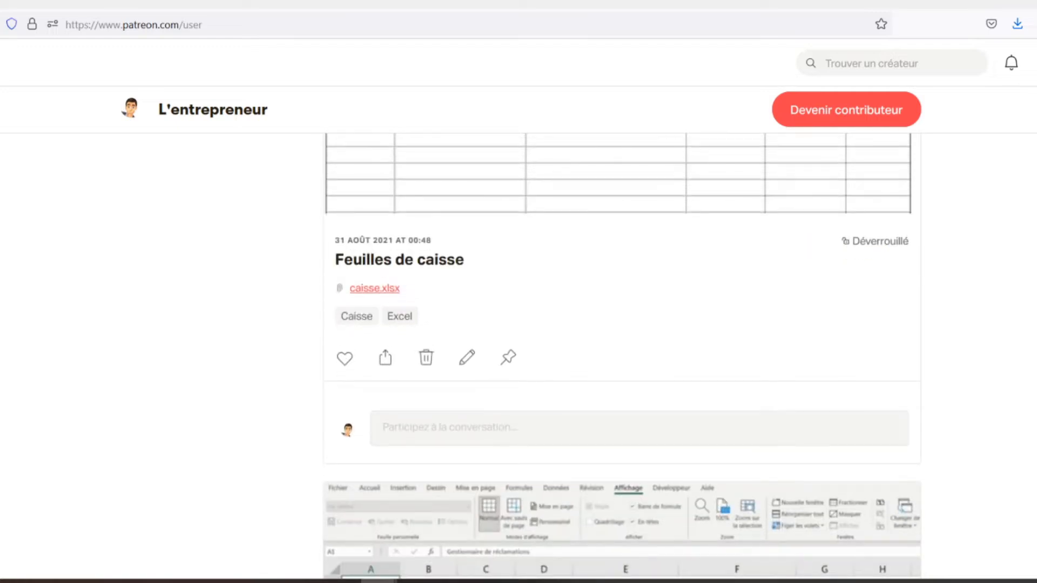
scroll(519, 333, down, 2)
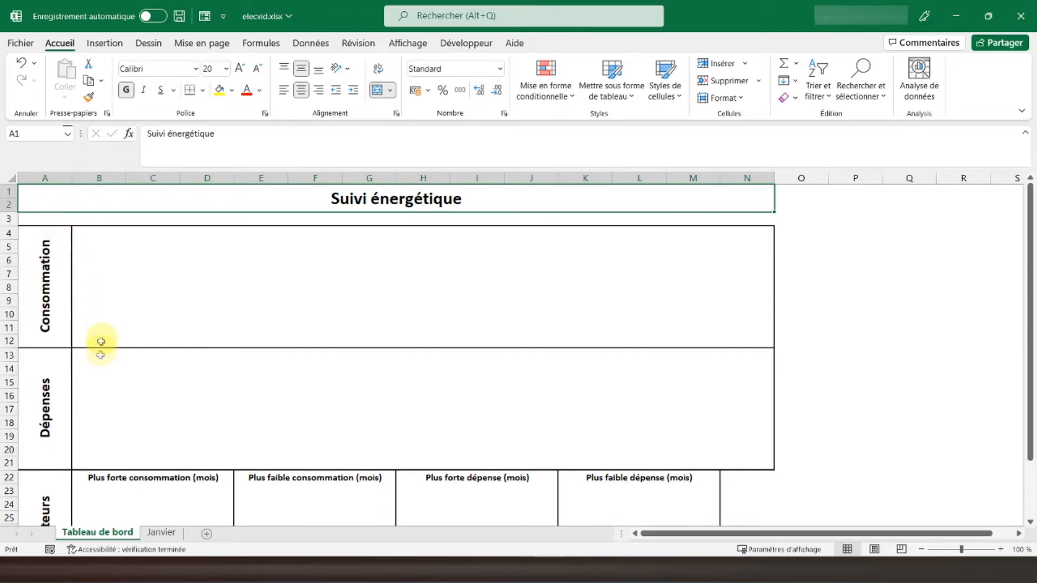
- On the Janvier sheet of elecvid.xlsx in Excel, set the Tarif heures pleines to 2 and the Tarif heures creuses to 1
click(160, 533)
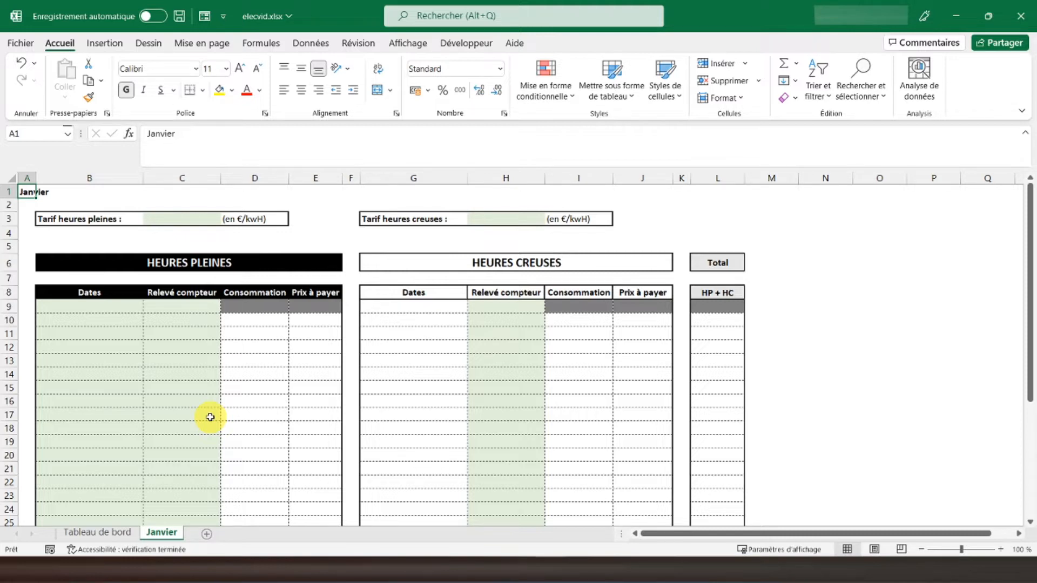
click(179, 223)
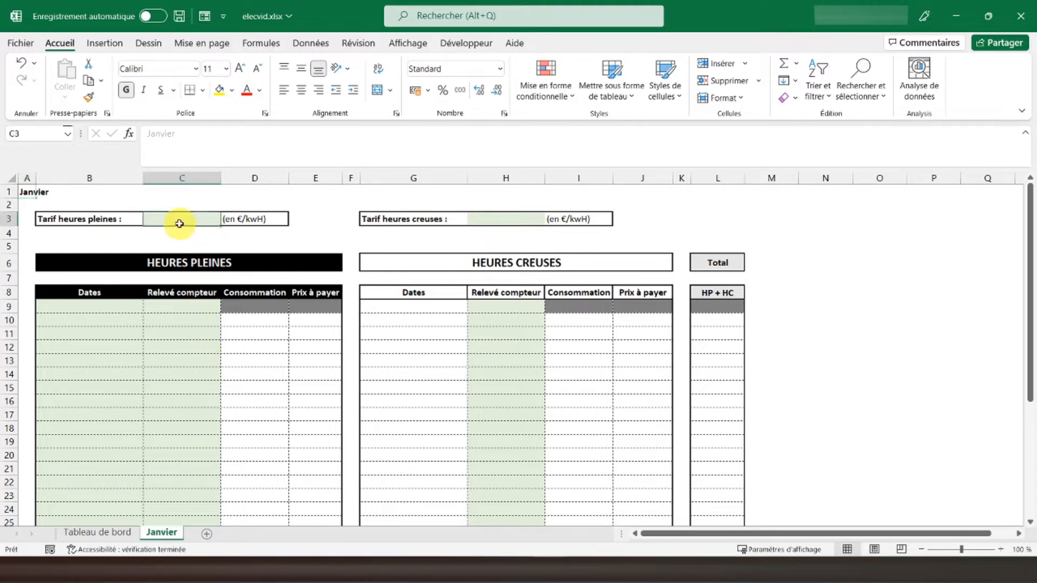
text(2)
key(Return)
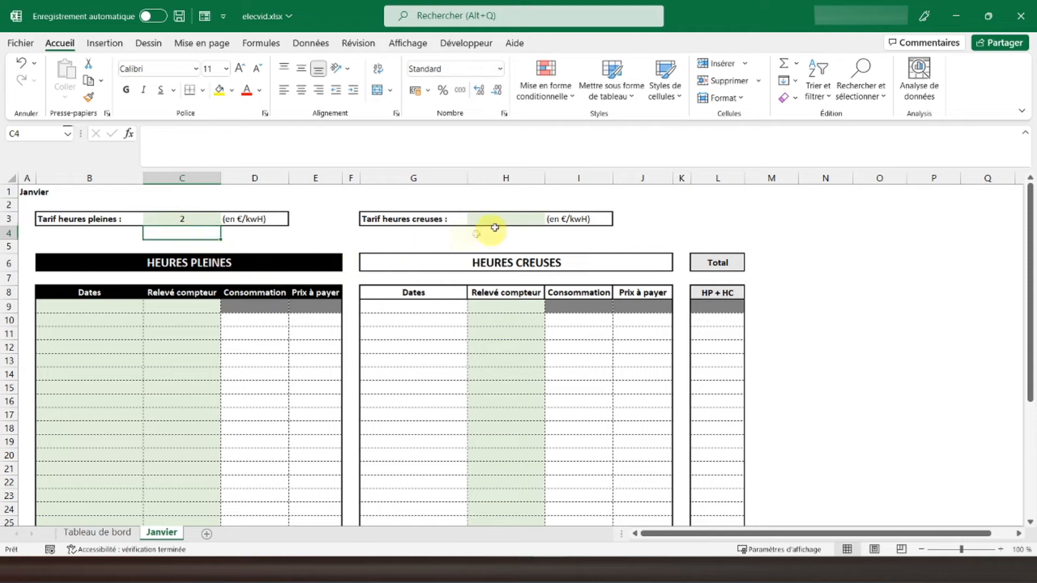
click(528, 218)
text(1)
key(Return)
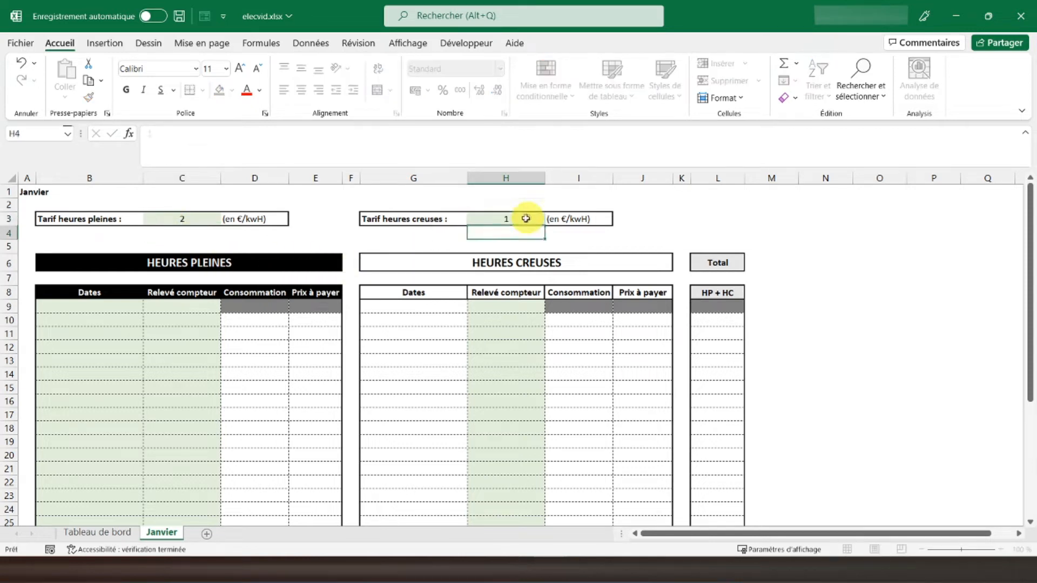
- Enter meter readings in row 10: 10 under Heures pleines and 5 under Heures creuses
click(170, 320)
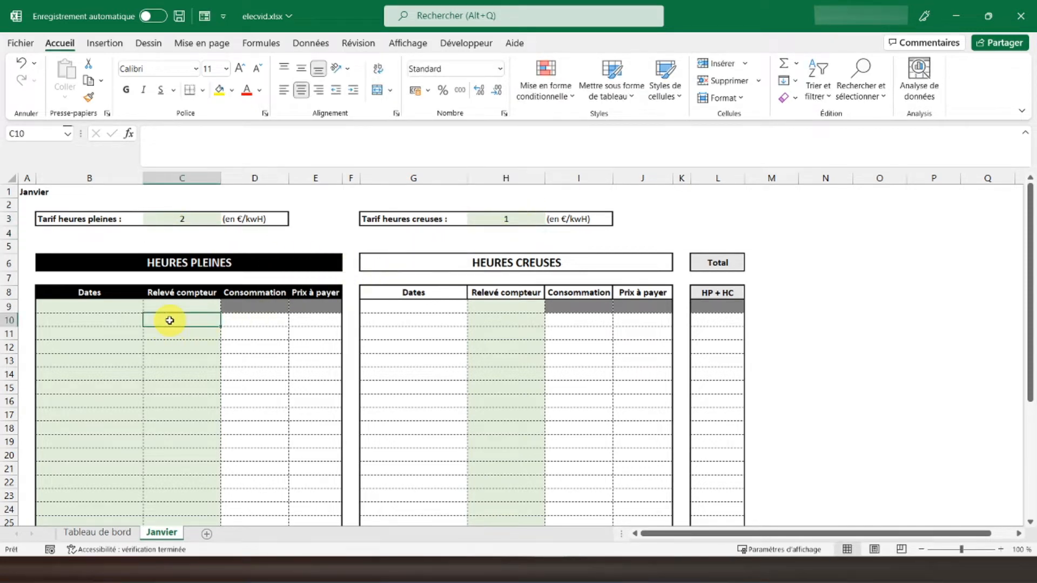
text(10)
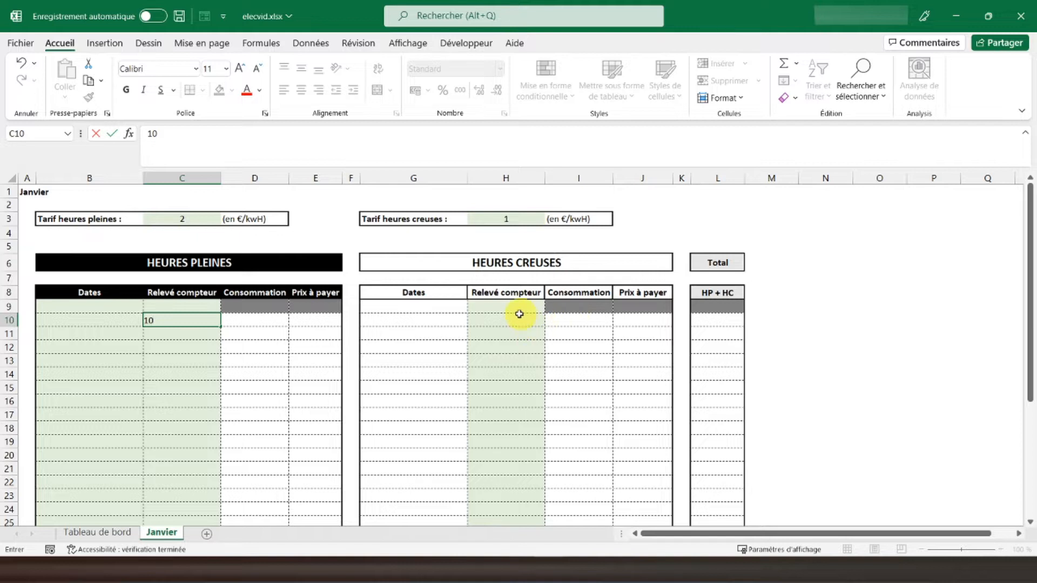
click(494, 322)
text(5)
key(Return)
click(241, 320)
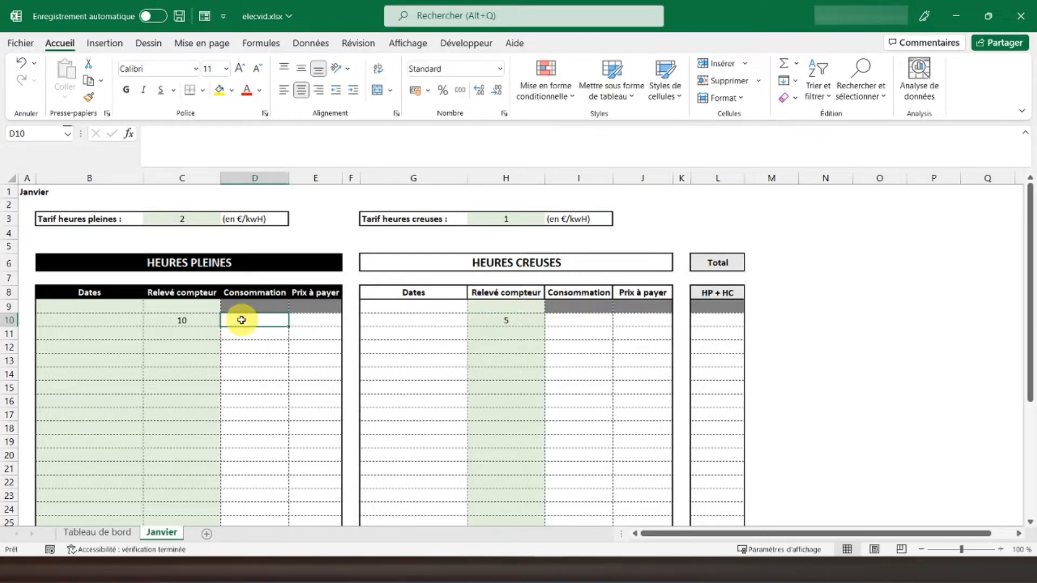
- Enter the date 01/01/2023 in B10 of the Heures pleines table
click(96, 323)
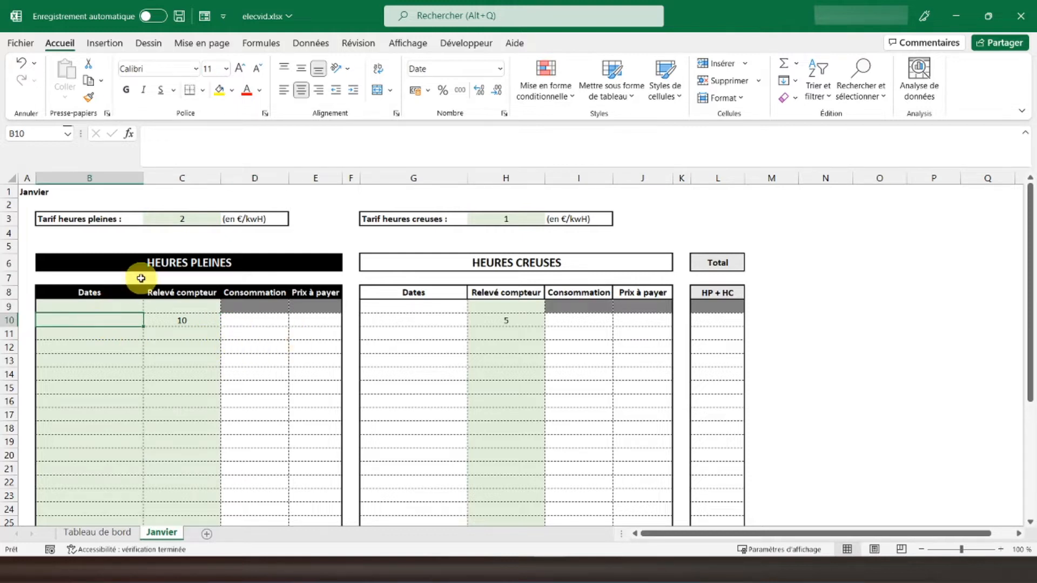
text(01/)
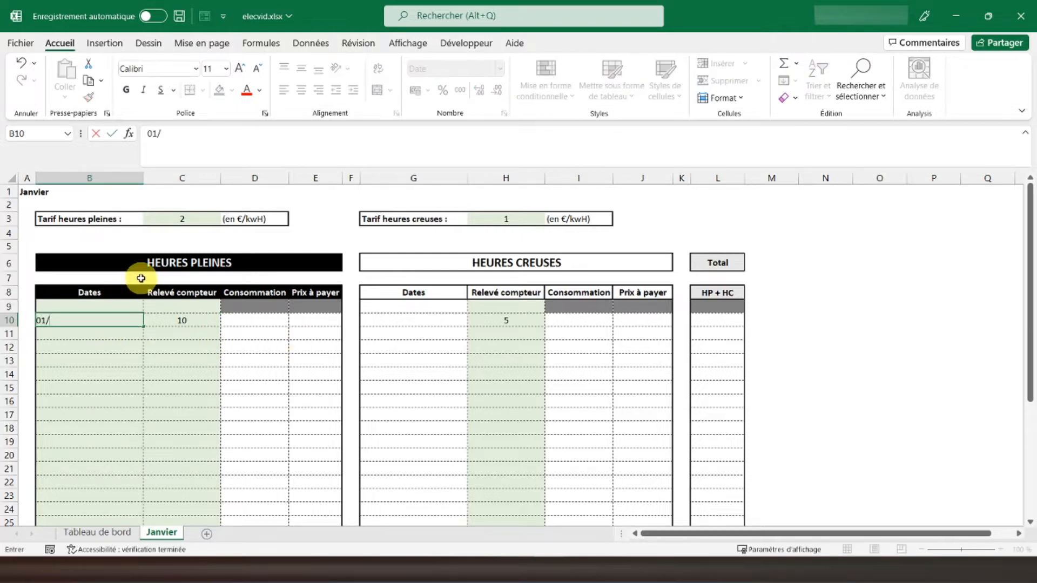
text(01/2023)
key(Return)
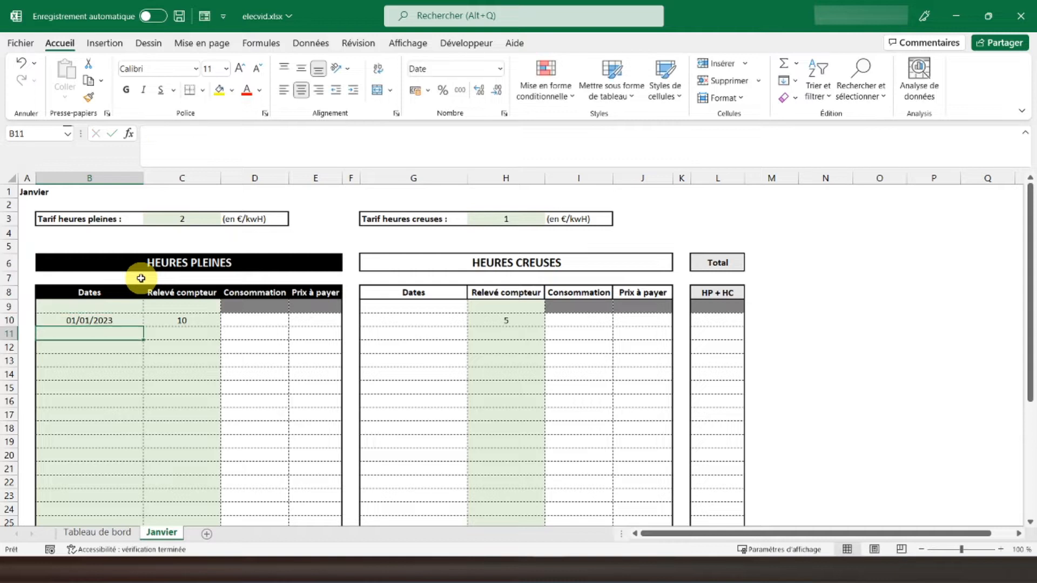
- Begin an SI formula in Consommation cell D10 with the test (C10-C9<=0, comparing the current and previous meter readings
click(243, 323)
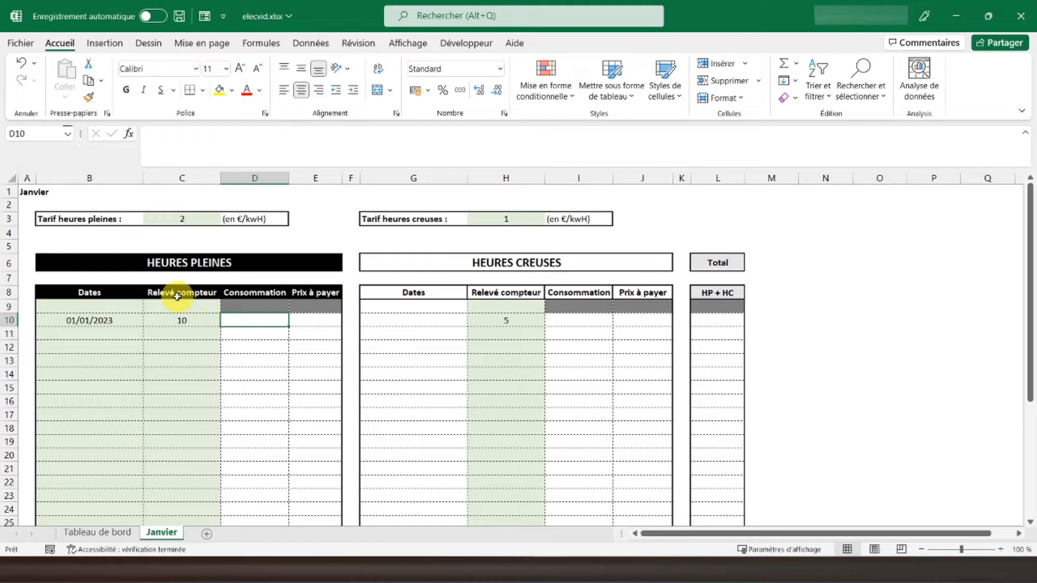
text(=si()
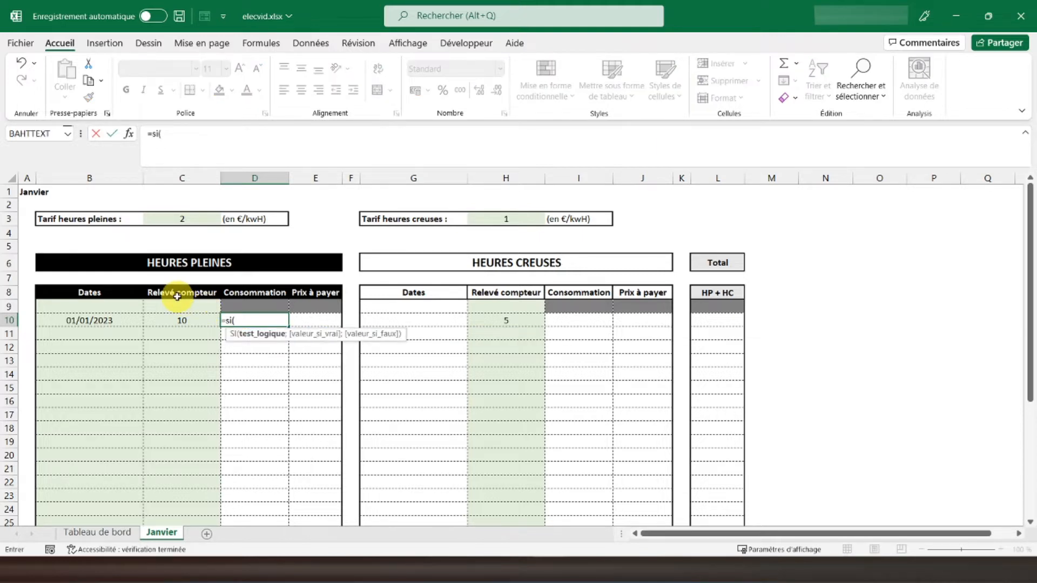
text(()
click(175, 322)
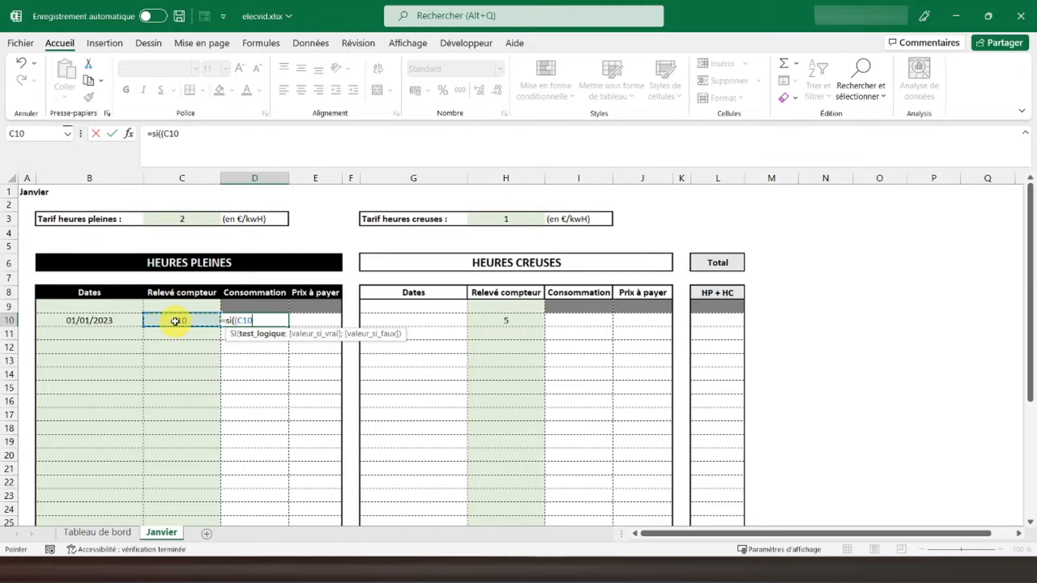
text(-)
click(172, 303)
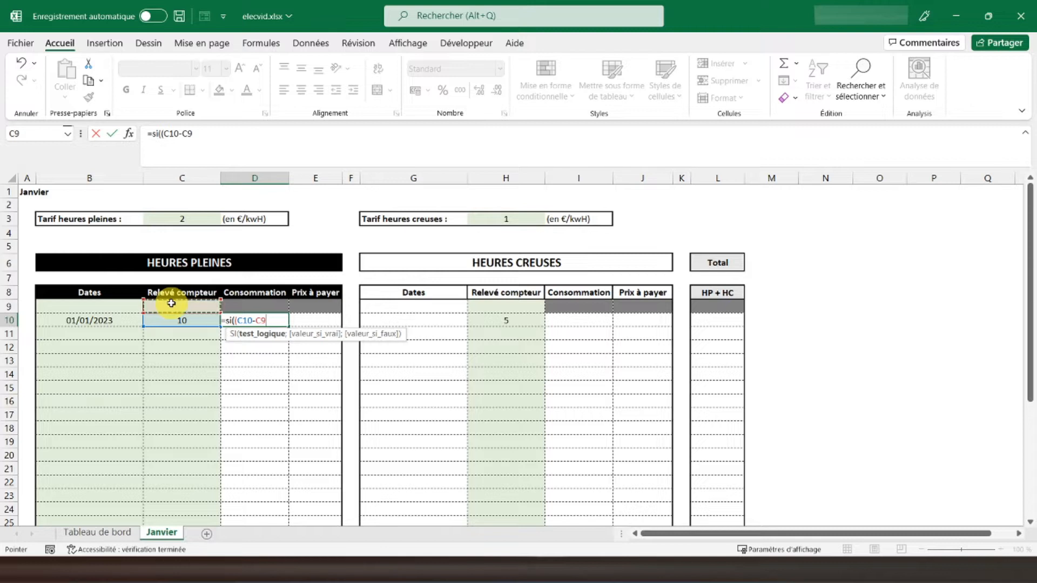
text(<=0)
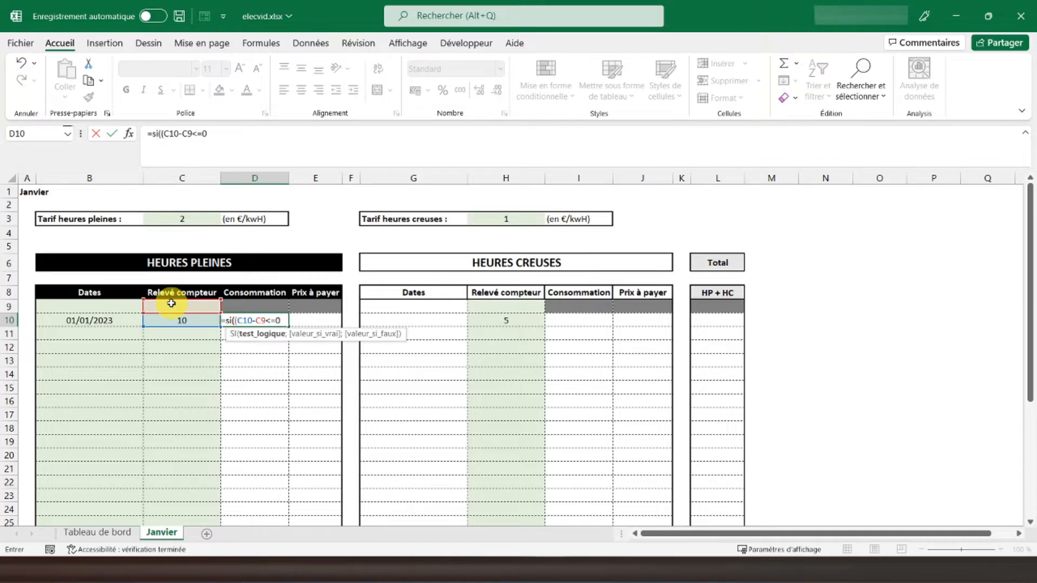
- Complete the D10 formula as =SI((C10-C9<=0);"";C10-C9), closing the parenthesis after the test
text(;"")
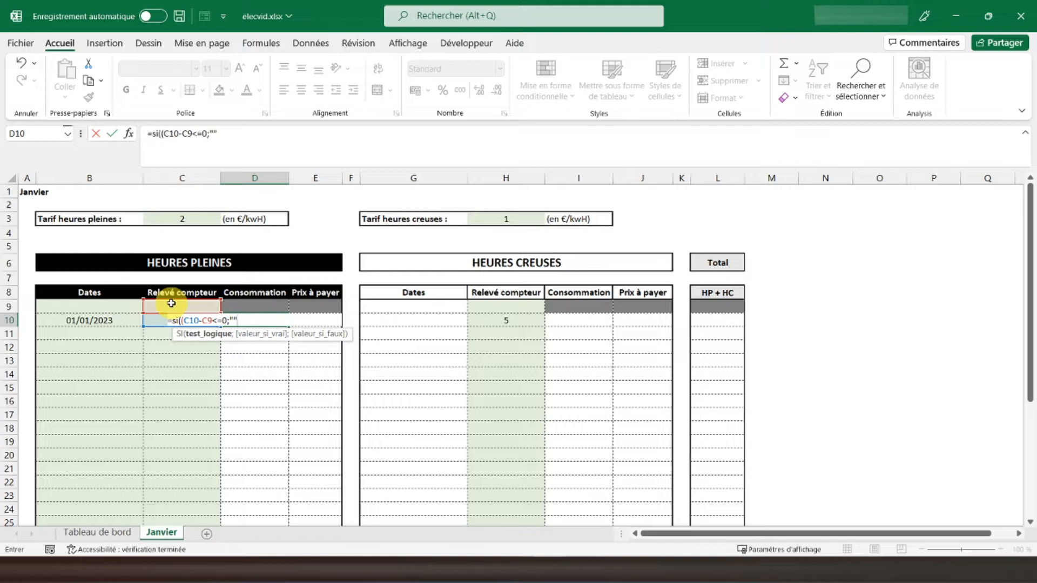
text(;)
click(158, 322)
text(-)
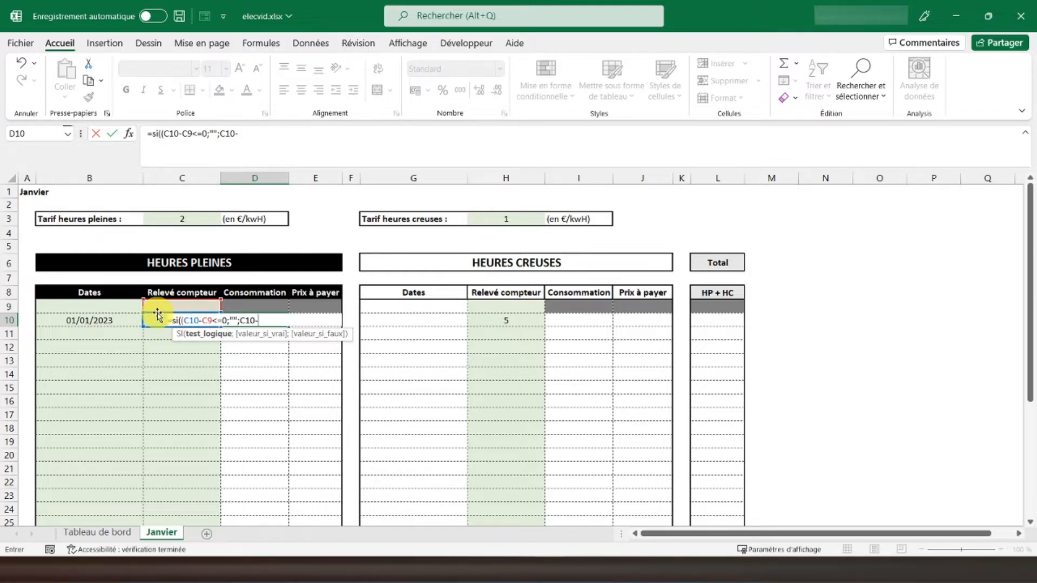
click(157, 307)
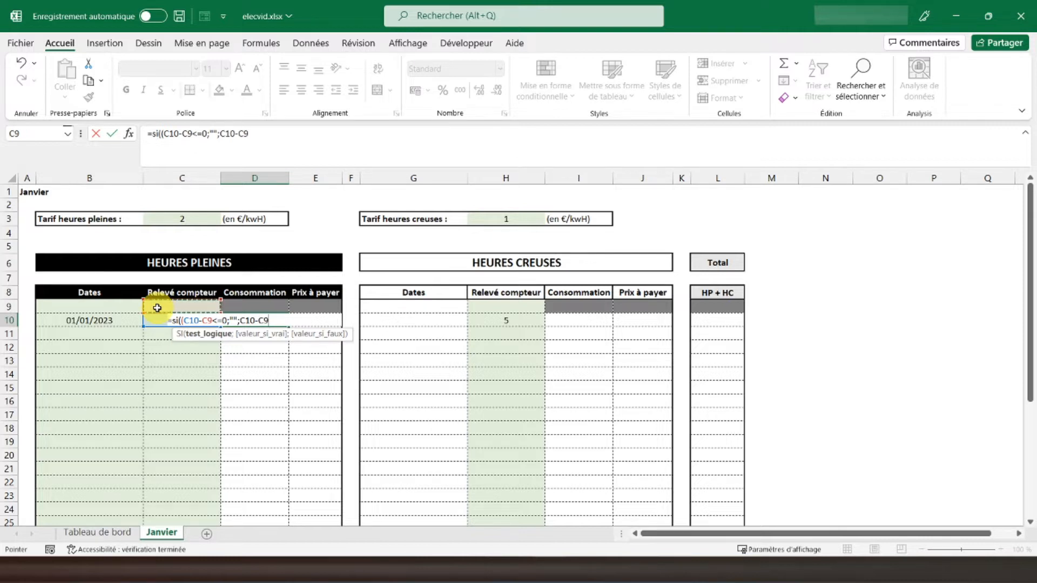
text())
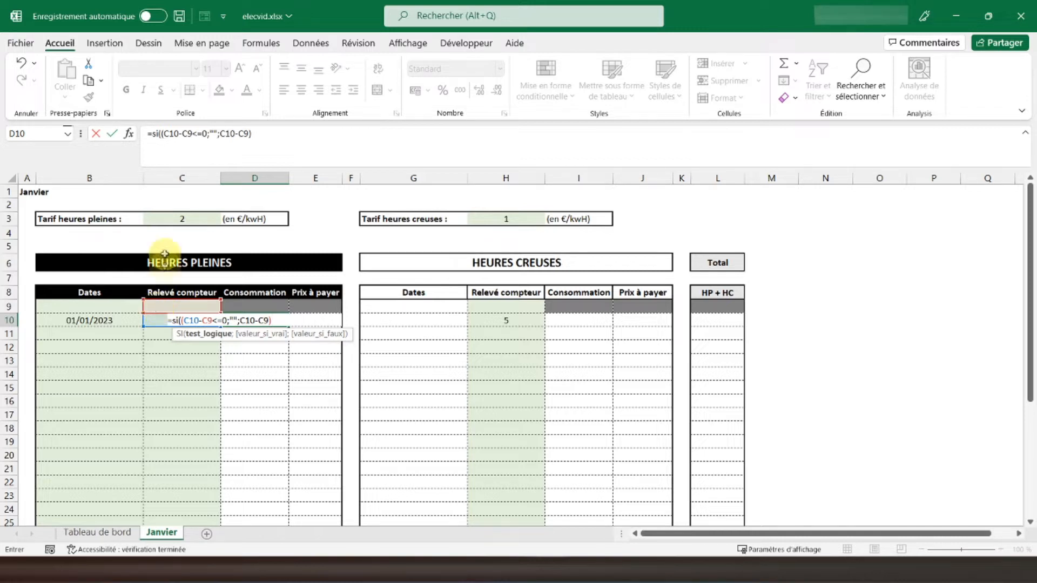
click(206, 133)
text())
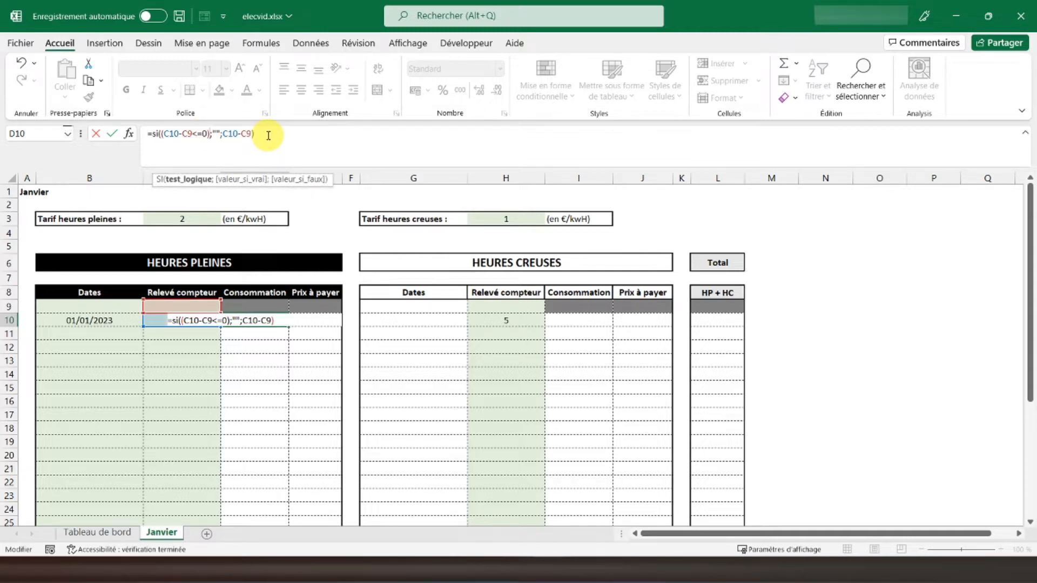
key(Return)
click(262, 320)
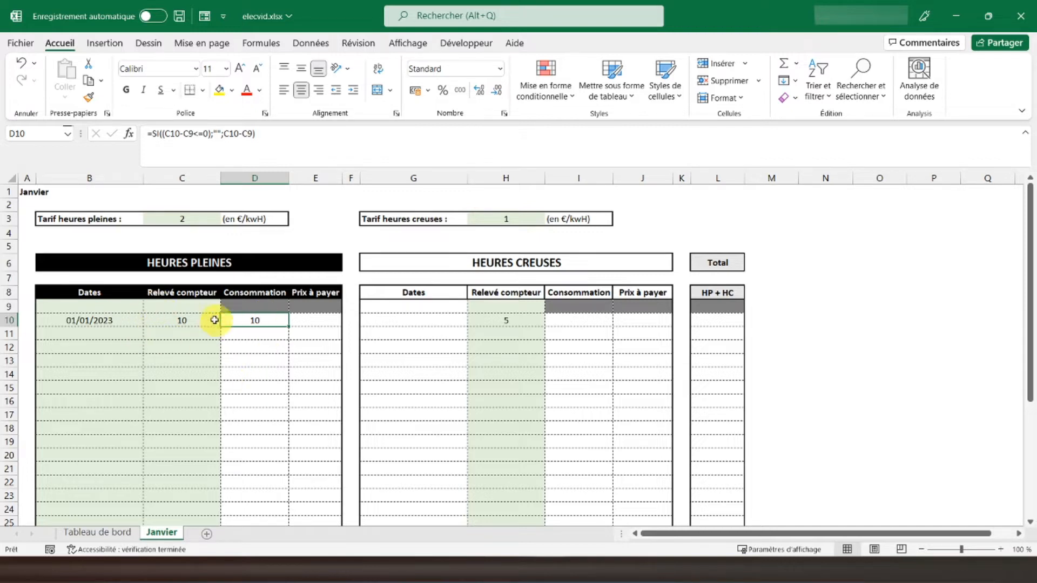
- Begin an SI formula in Prix à payer cell E10 with the test ESTERREUR(D10*C3), multiplying consumption by the Heures pleines tariff
click(308, 322)
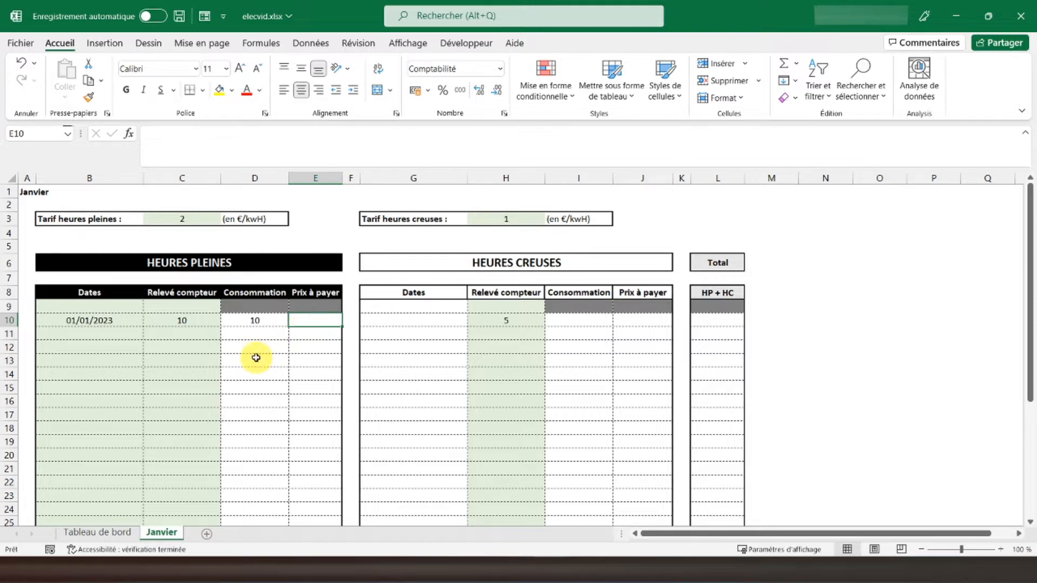
text(=)
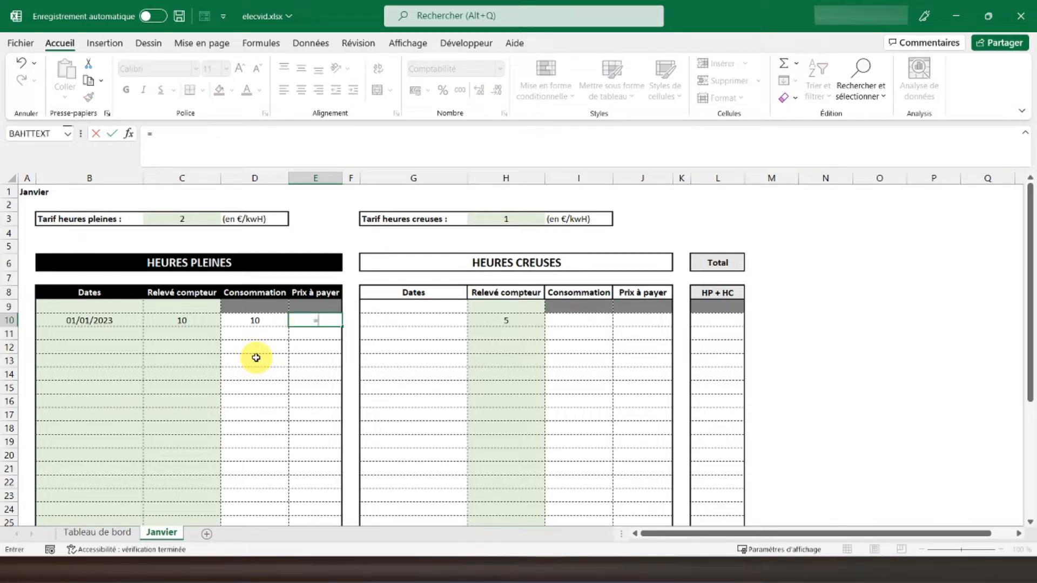
text(si()
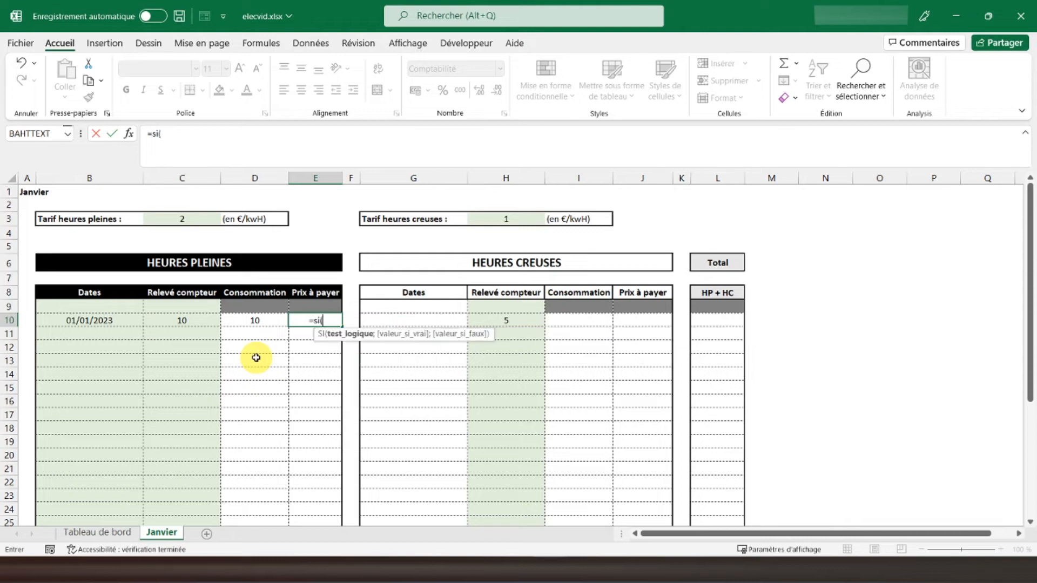
text(esterreur)
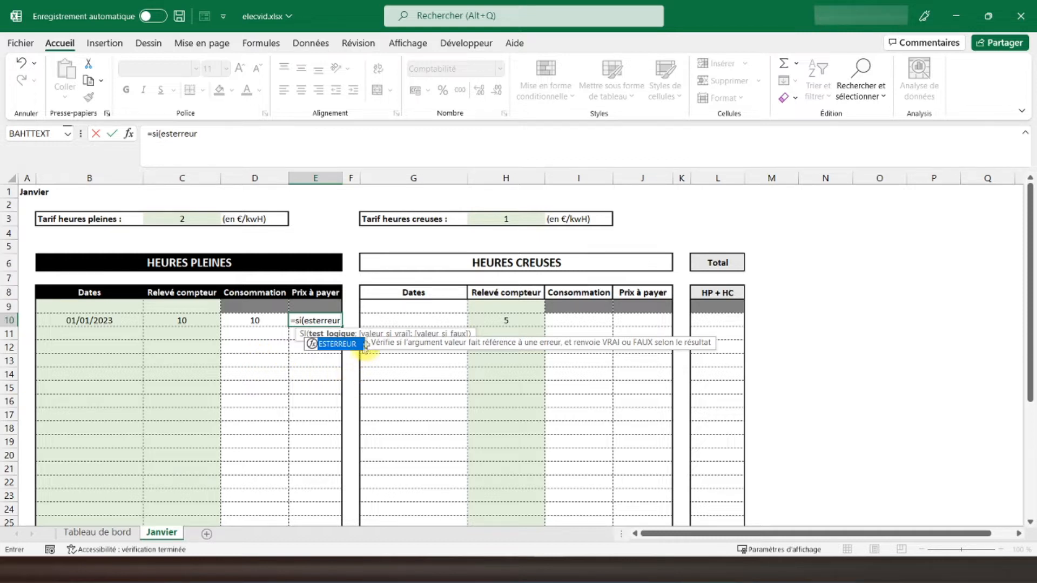
double_click(327, 344)
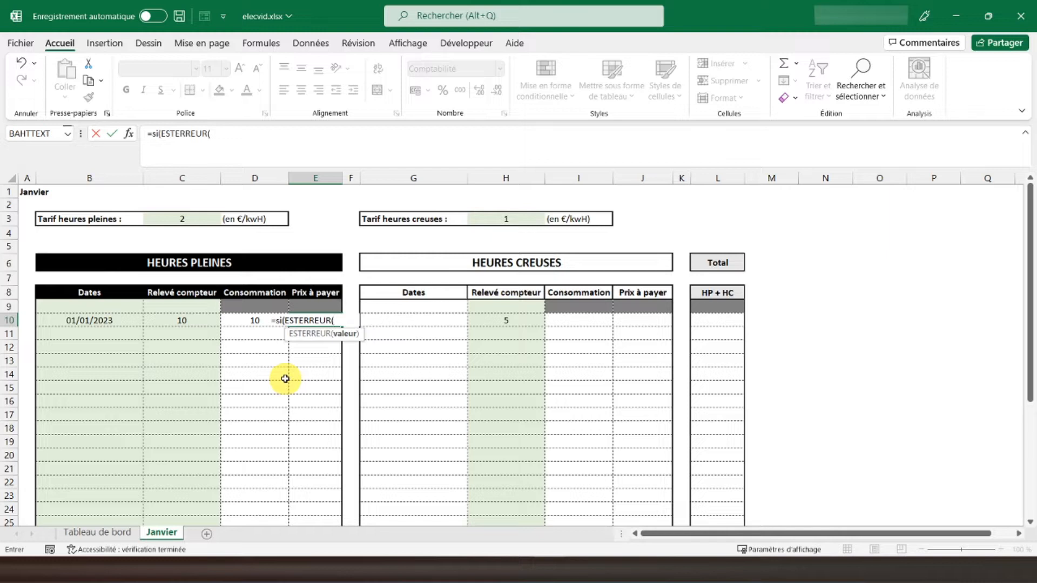
text(()
key(BackSpace)
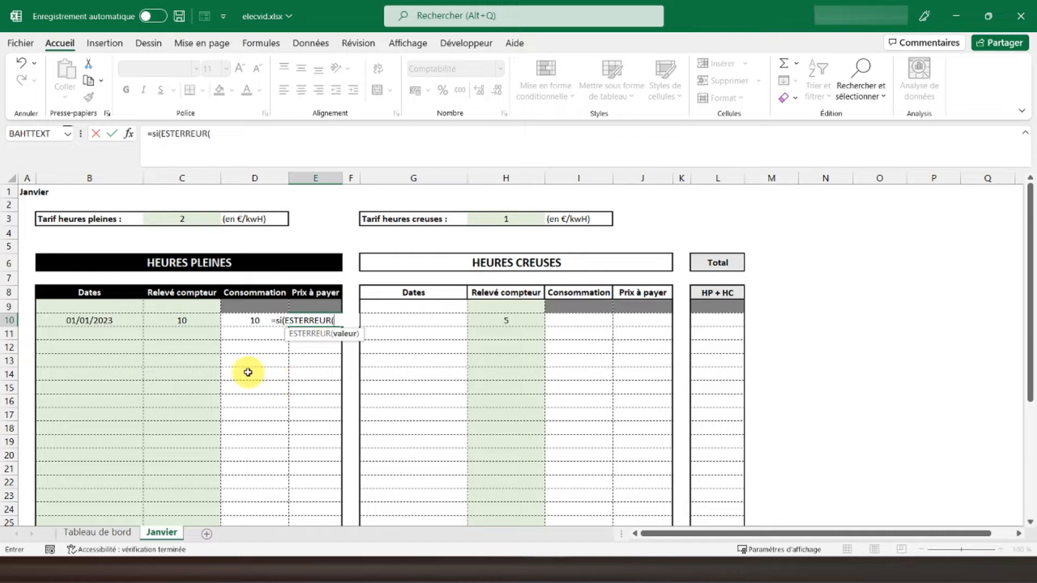
click(237, 323)
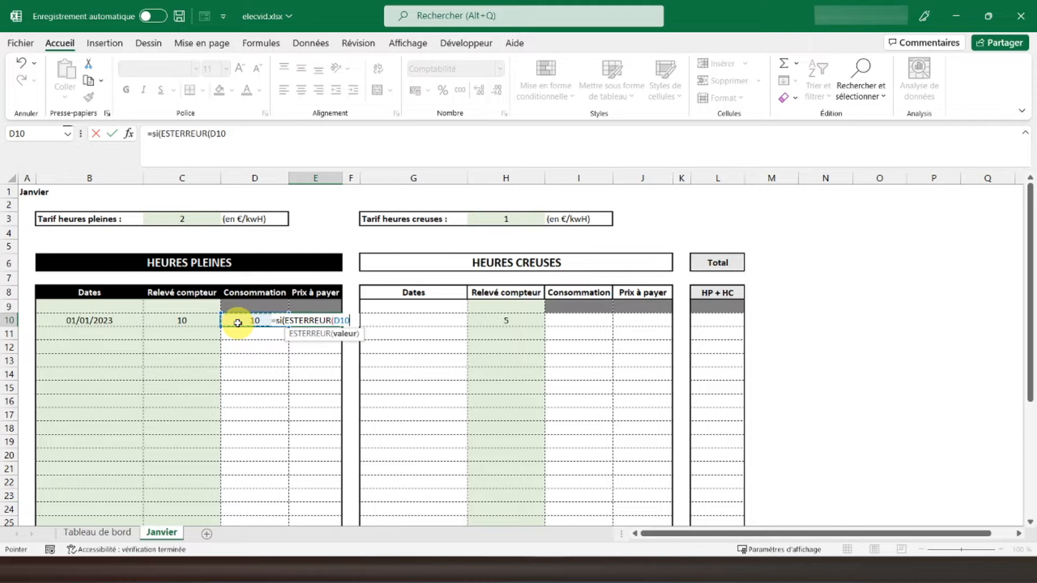
text(*)
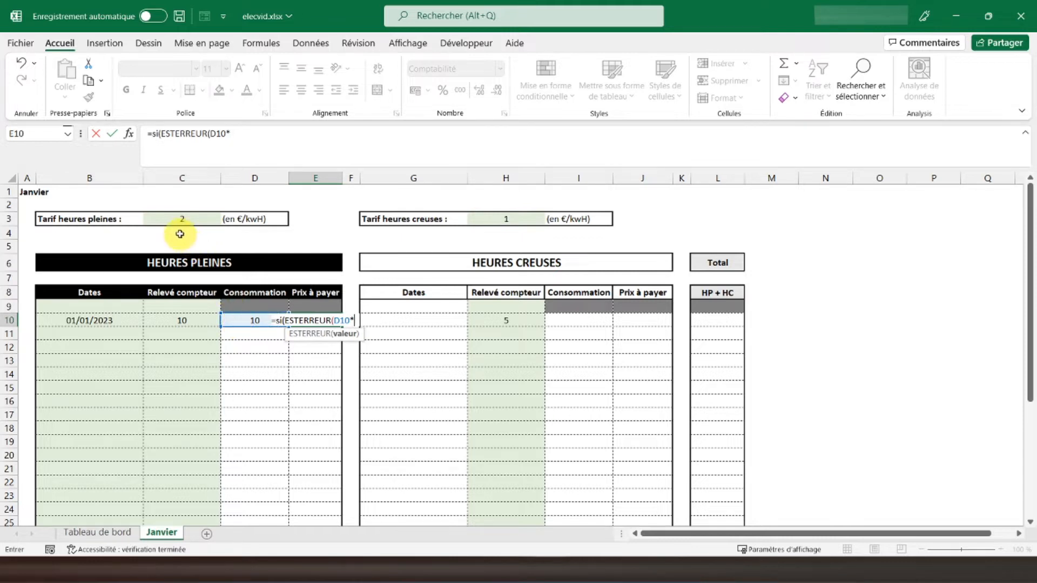
click(164, 219)
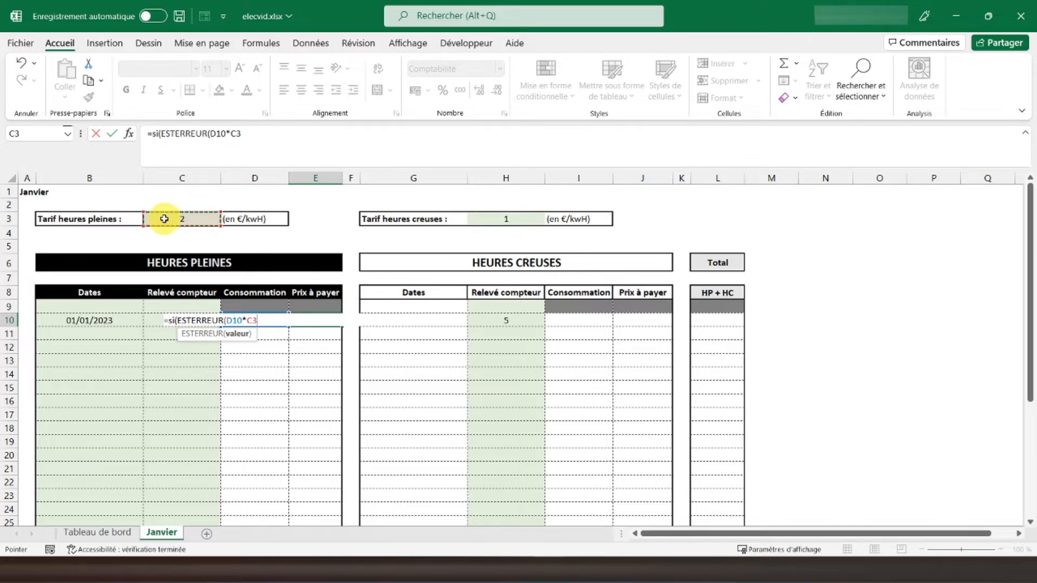
text())
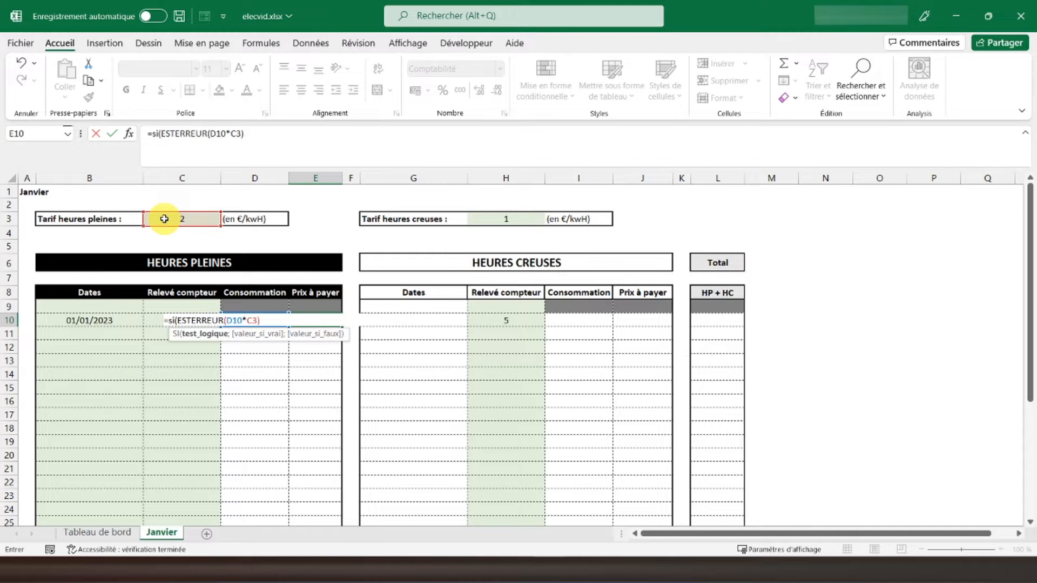
- Complete the E10 formula's arguments with "" for an error and D10*C3 otherwise, closing the SI function
text(;"")
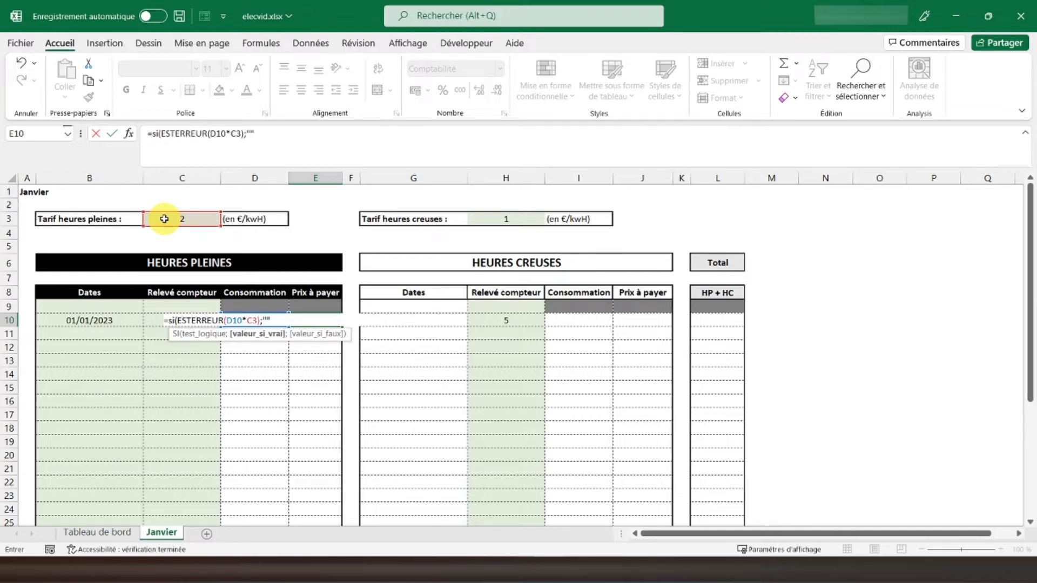
text(;)
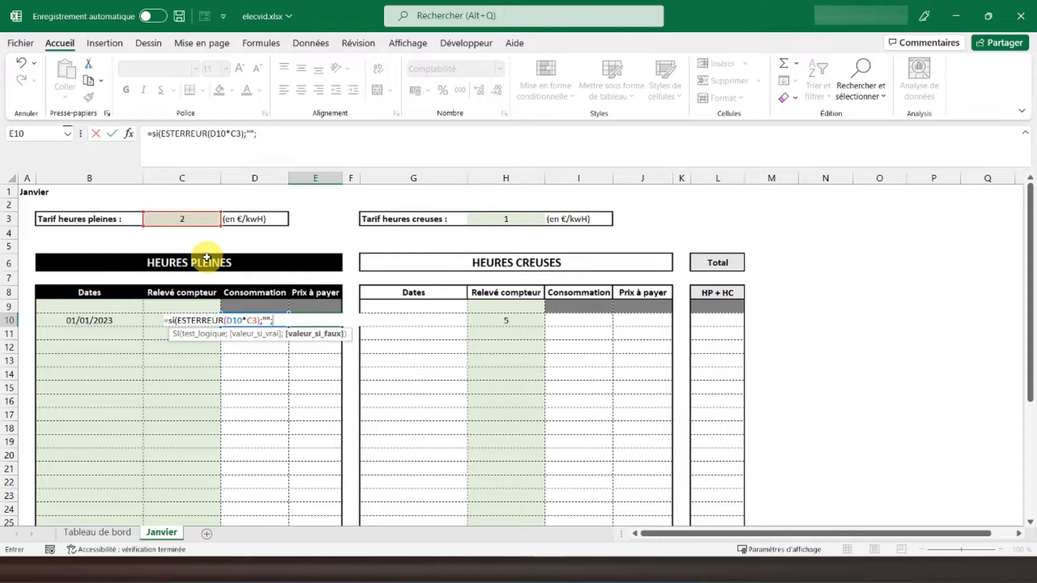
text(D10*)
click(175, 221)
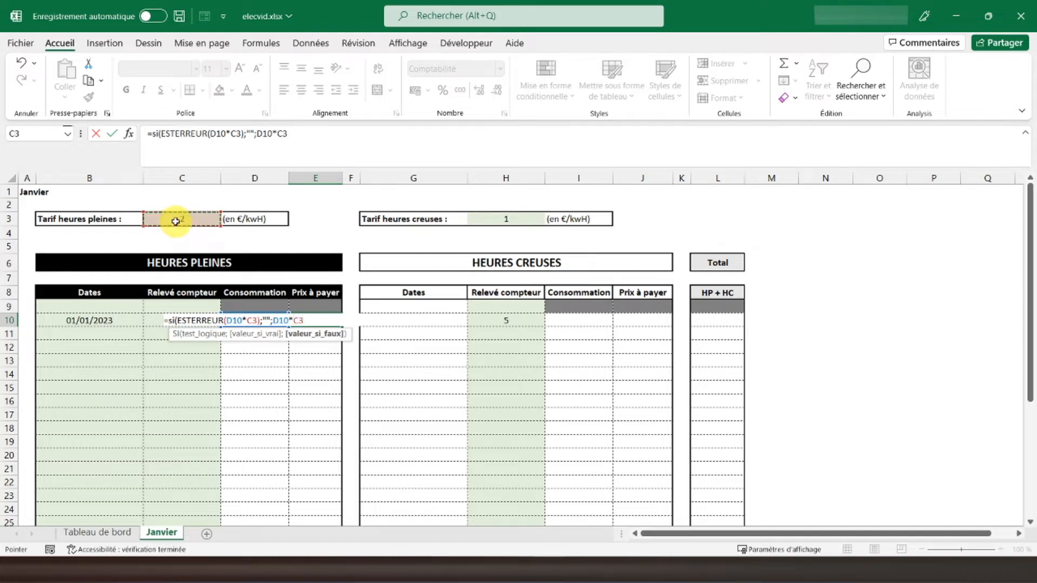
text())
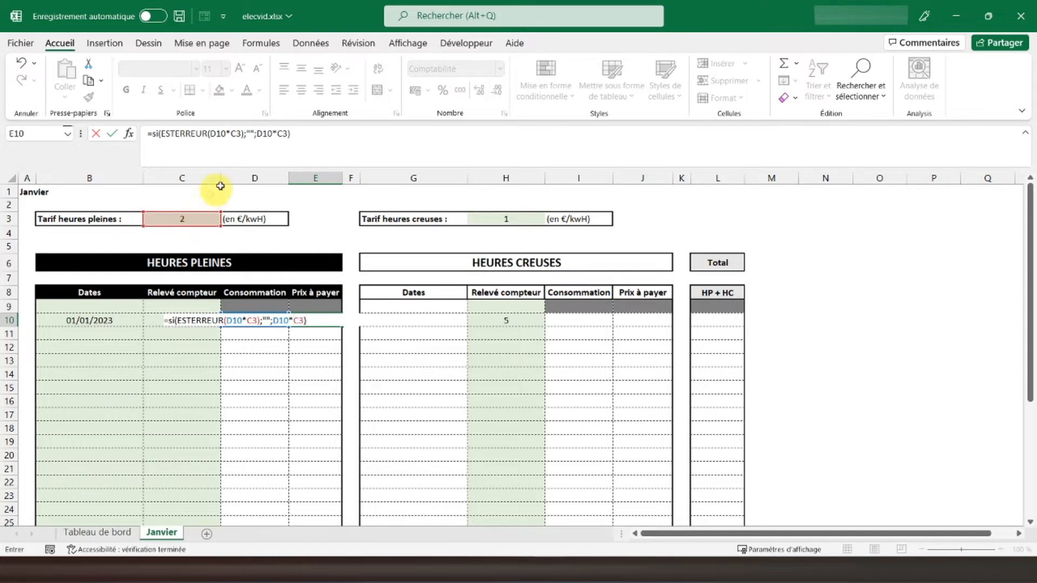
- Make both C3 tariff references absolute as $C$3 in the E10 formula and validate it
click(281, 133)
key(F4)
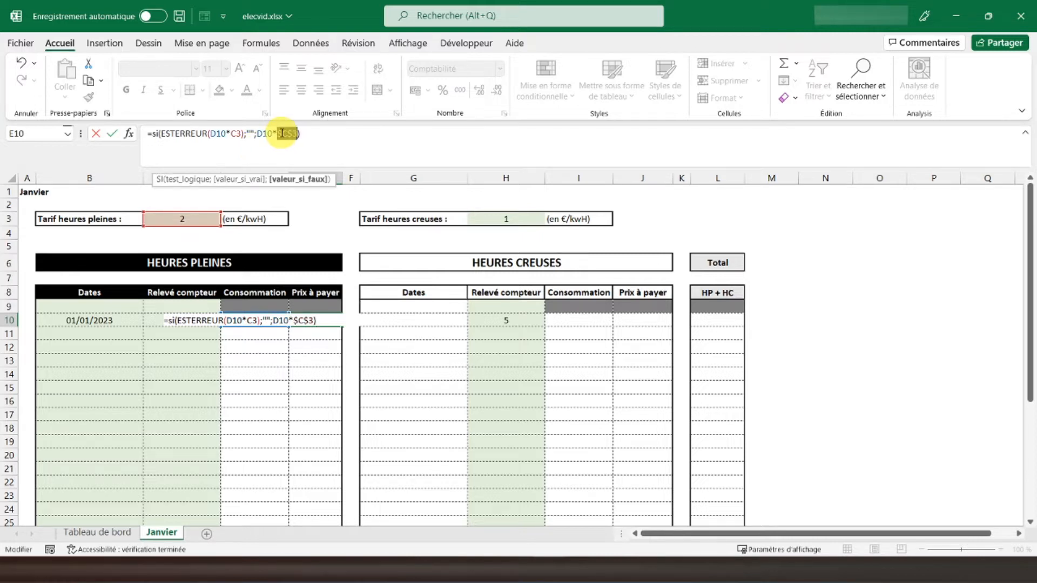
click(238, 137)
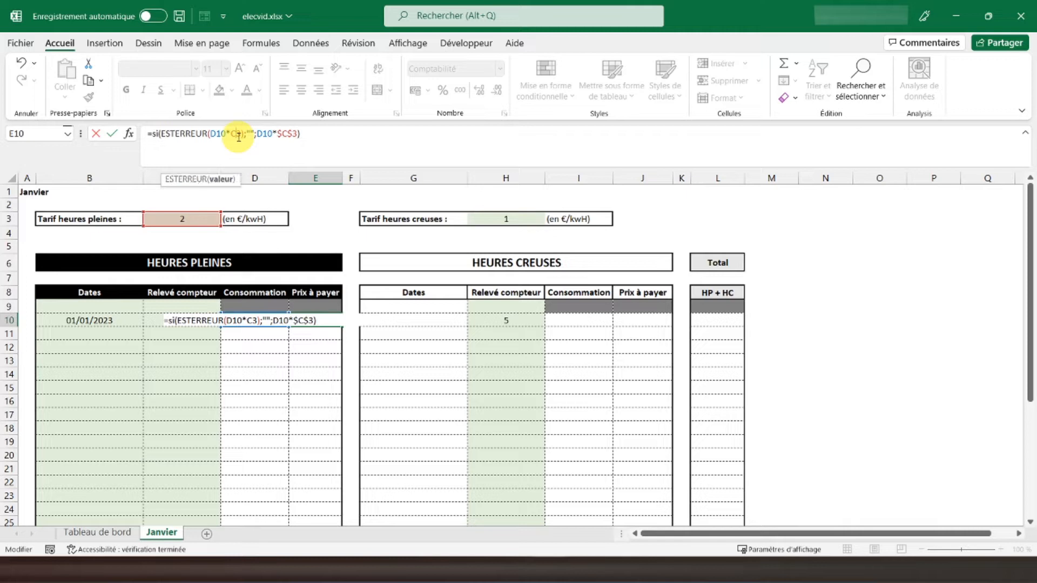
key(F4)
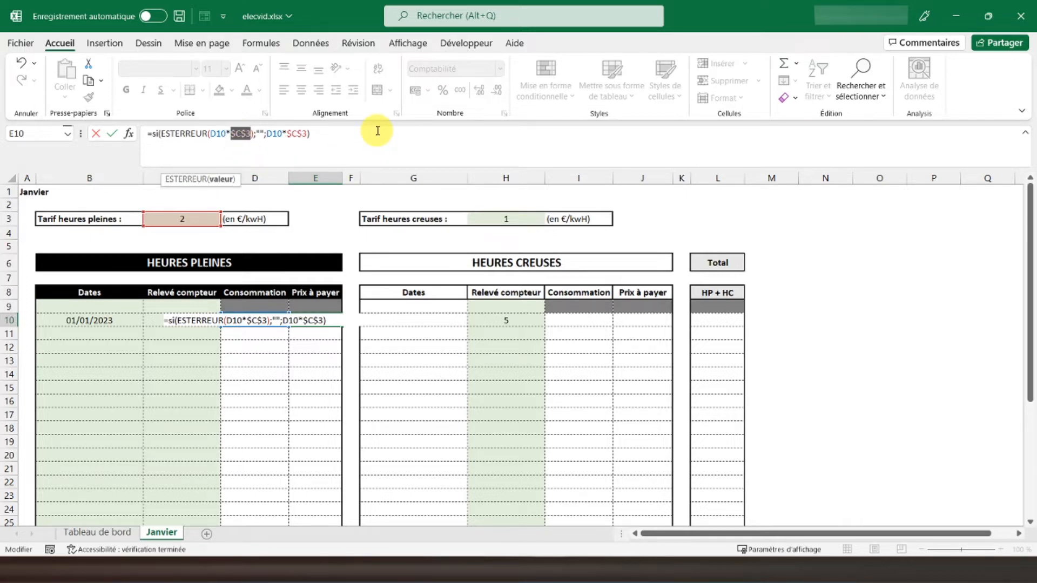
key(Return)
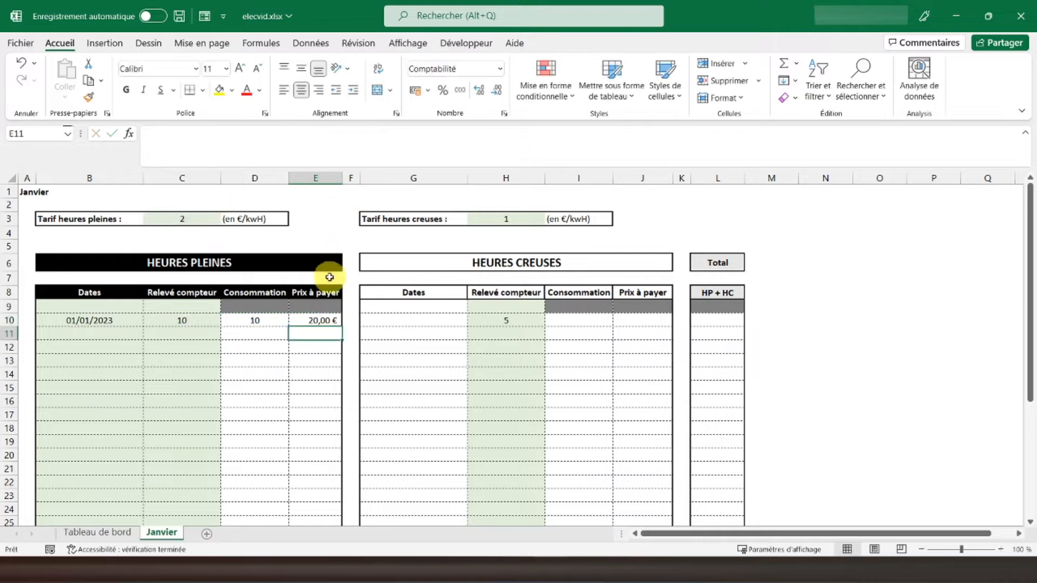
- Copy the Prix à payer formula from E10 into E11:E38 of the Heures pleines table
click(308, 319)
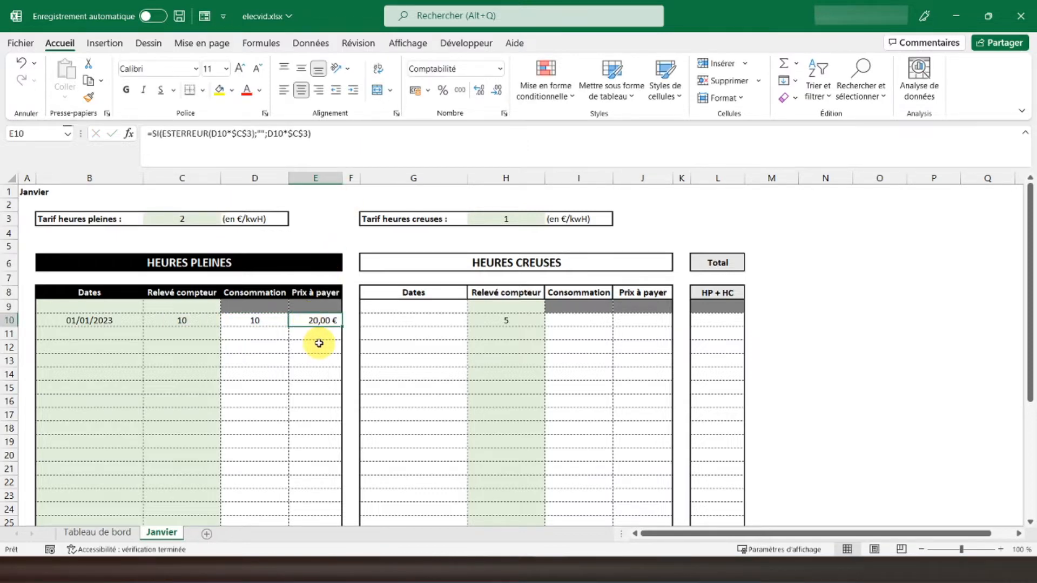
scroll(318, 344, down, 1)
scroll(324, 306, down, 1)
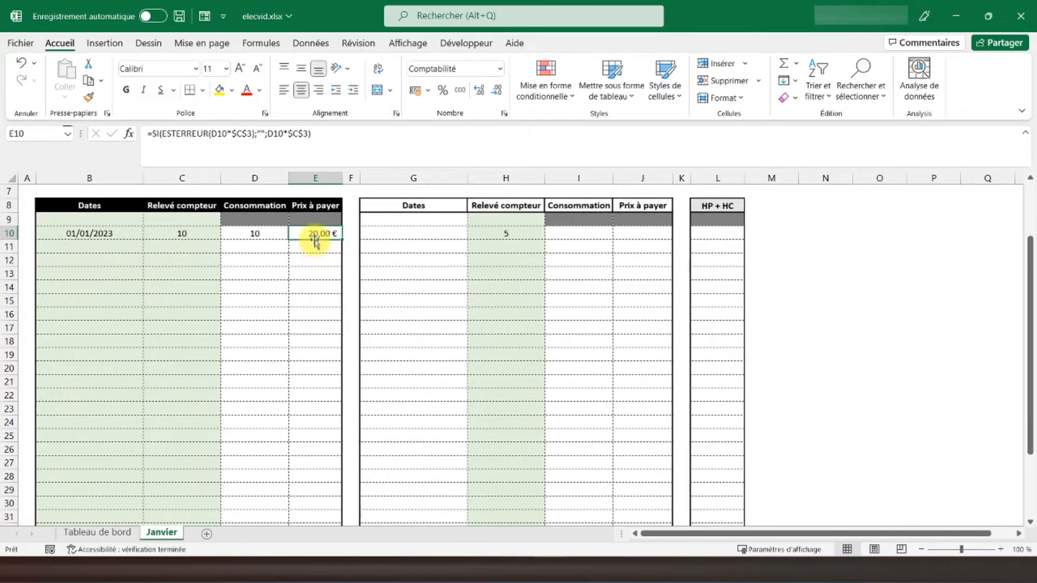
right_click(315, 238)
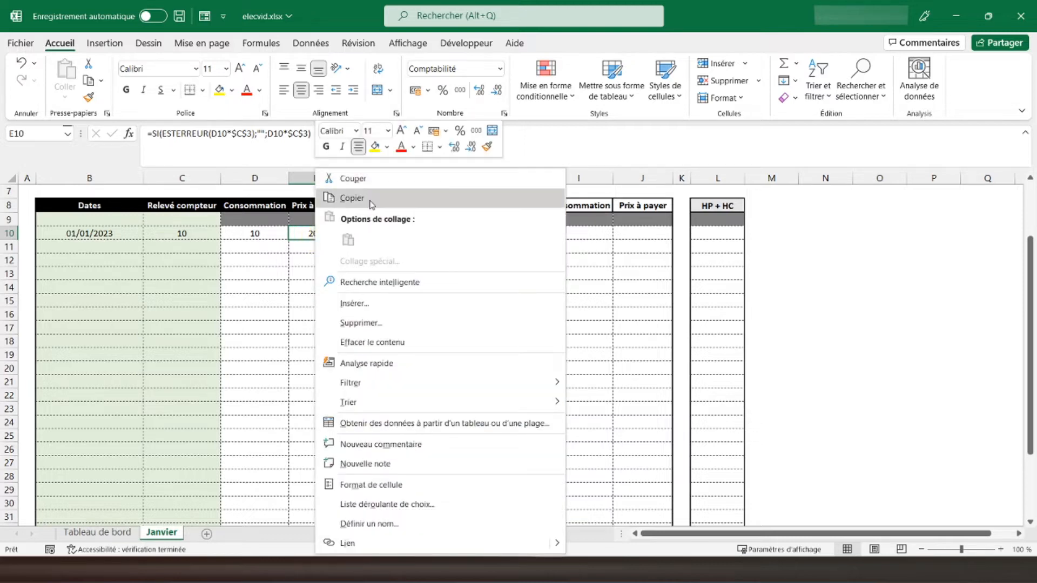
click(352, 197)
scroll(318, 393, down, 5)
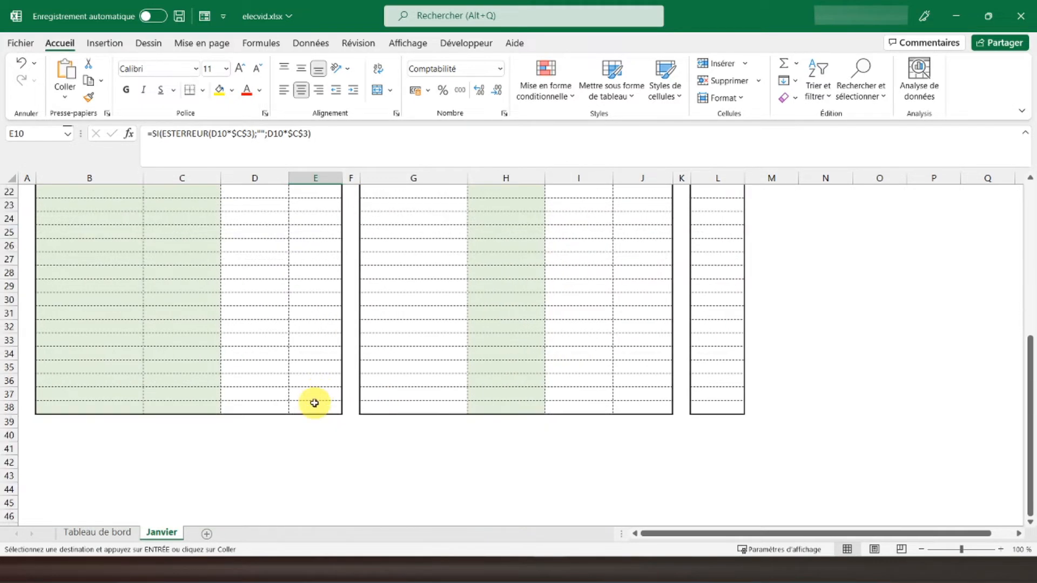
scroll(315, 403, up, 2)
drag(315, 483, 313, 339)
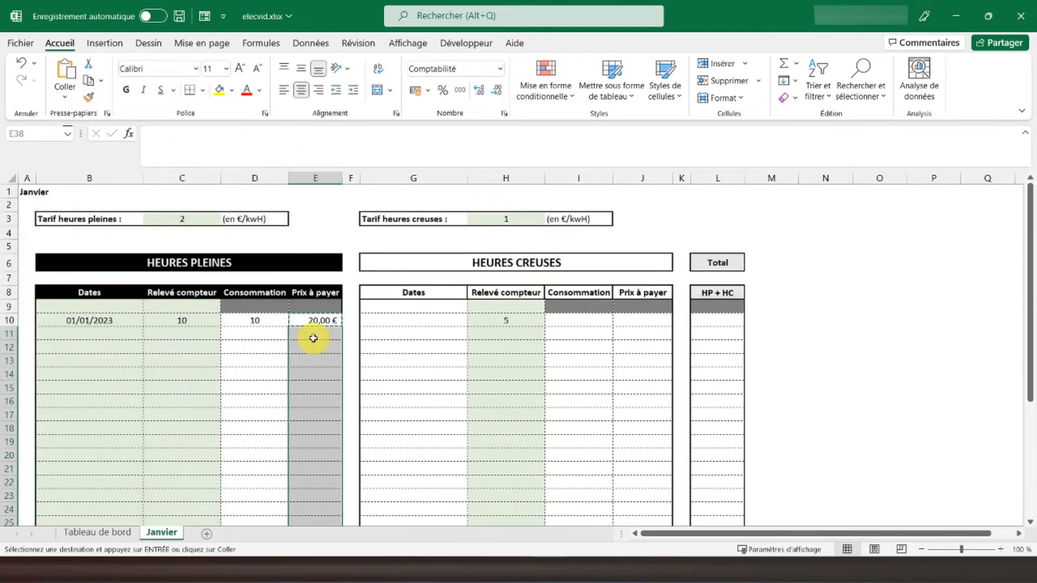
right_click(315, 343)
click(388, 240)
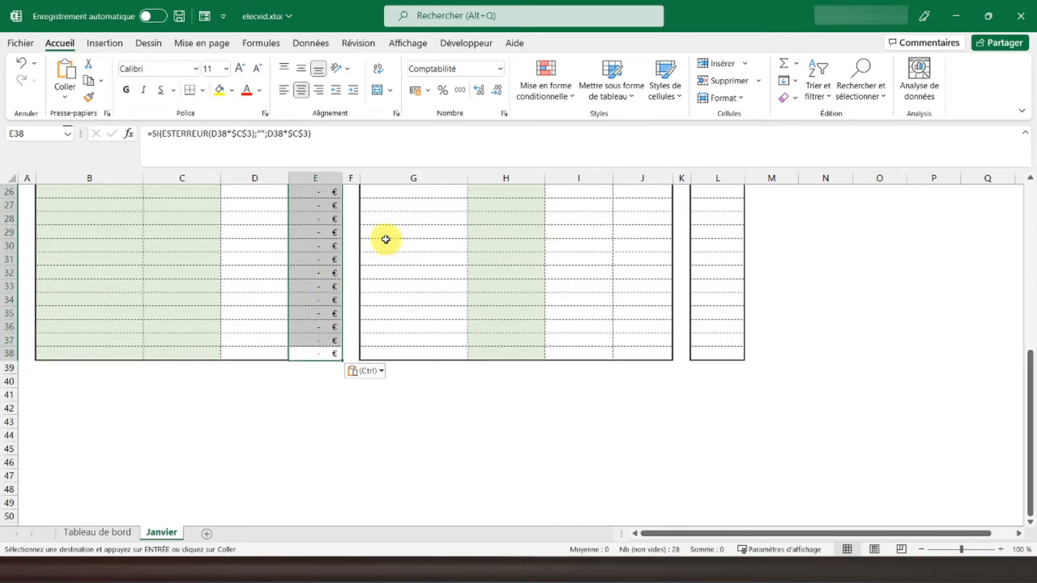
scroll(323, 319, up, 8)
click(273, 332)
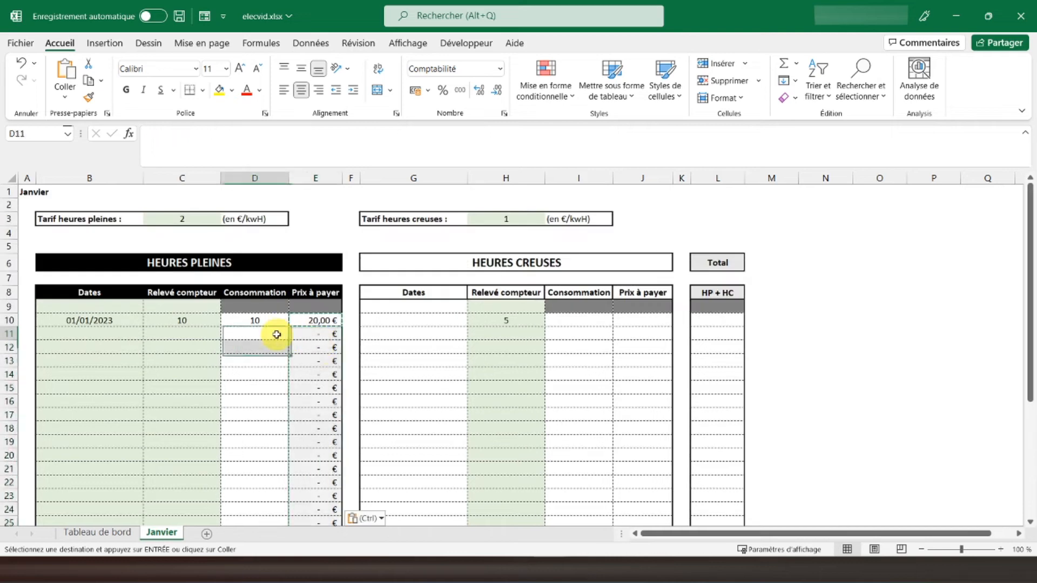
click(310, 336)
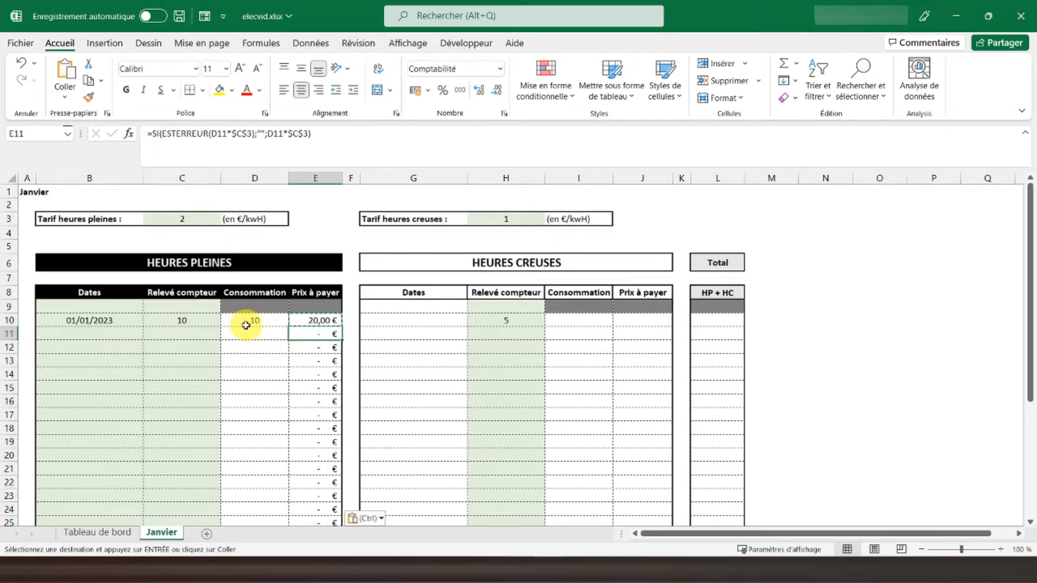
- Enter the date 02/01/2023 in B11 of the Heures pleines table
click(189, 334)
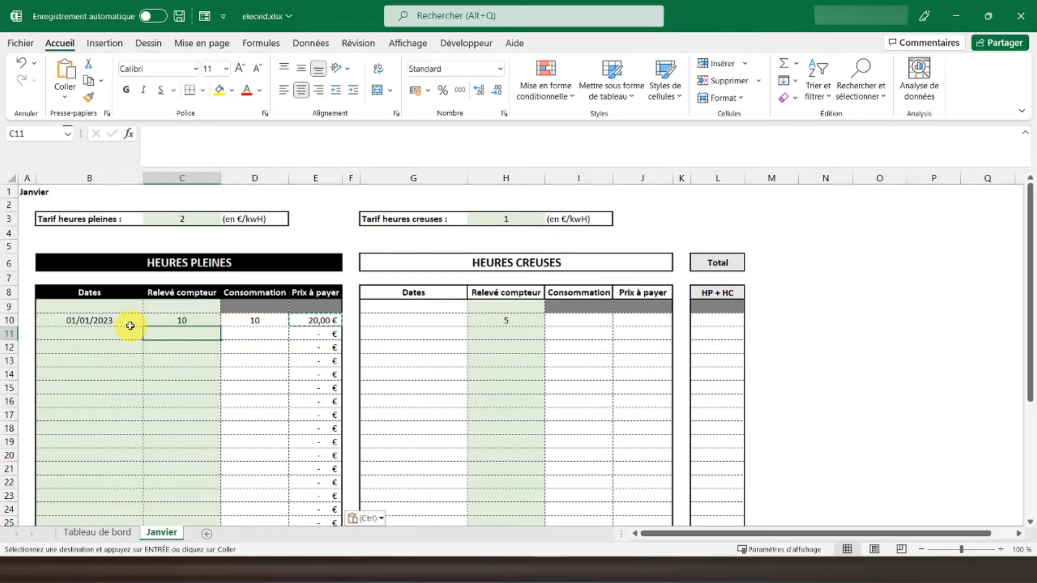
click(131, 328)
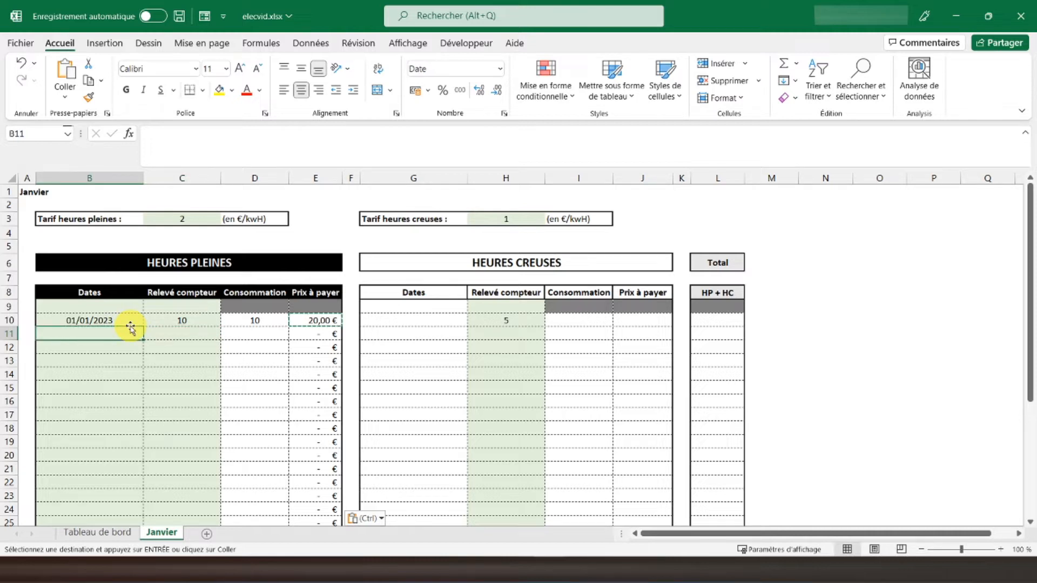
text(01/01)
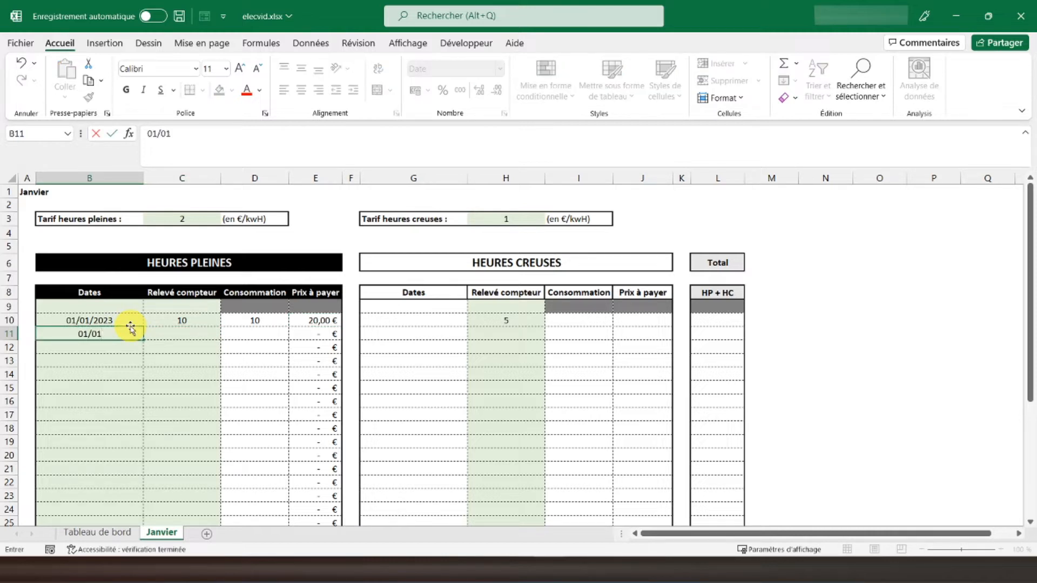
key(BackSpace)
key(BackSpace)
key(BackSpace)
text(2/1)
text(01/2023)
key(Return)
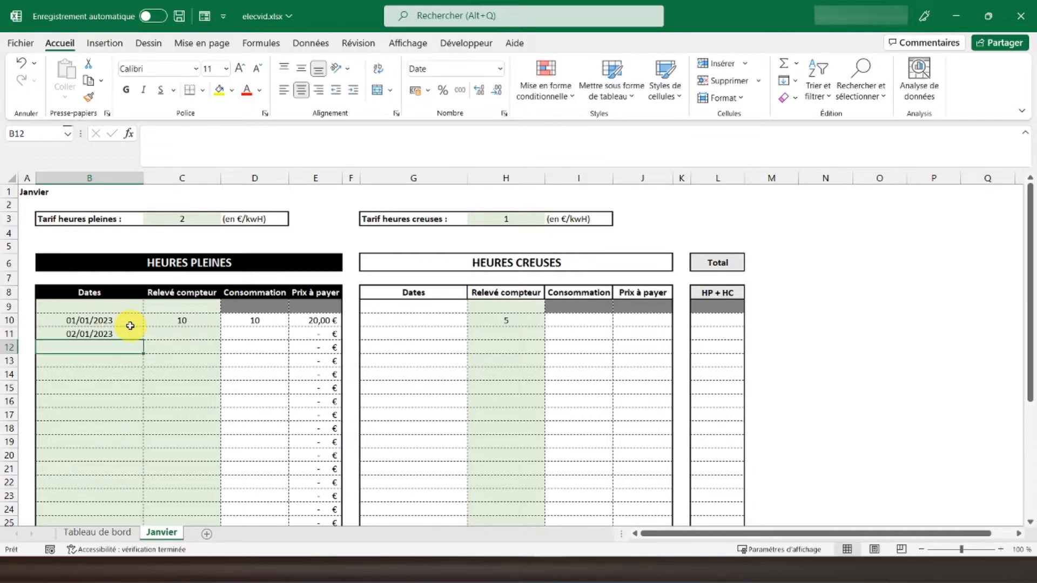
- Enter the meter reading 20 in C11 under Relevé compteur of the Heures pleines table
key(Up)
key(Right)
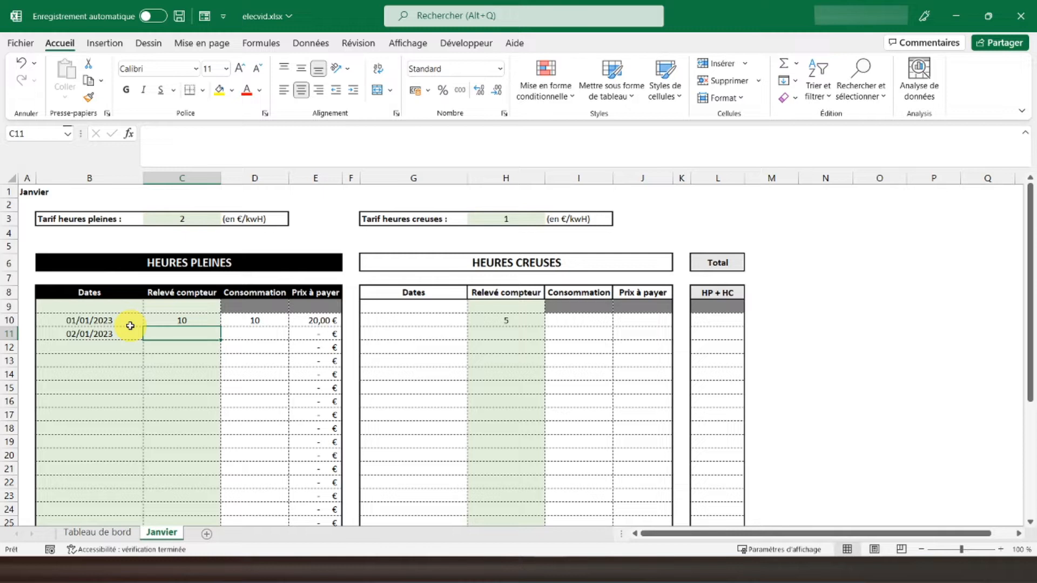
text(20)
key(Return)
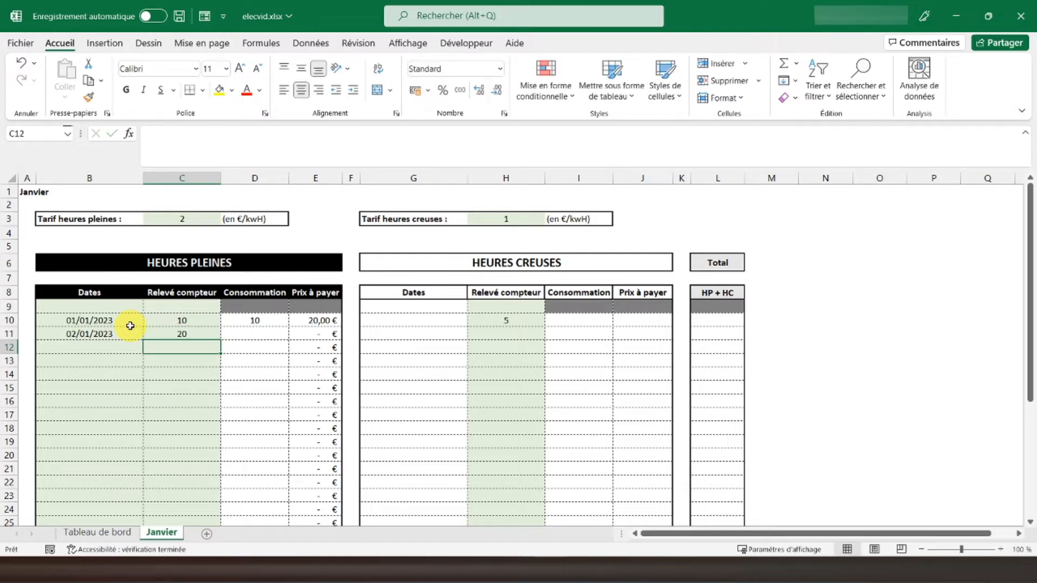
- Copy the Consommation formula from D10 into D11:D38 of the Heures pleines table, pasting formulas only
key(Up)
key(Right)
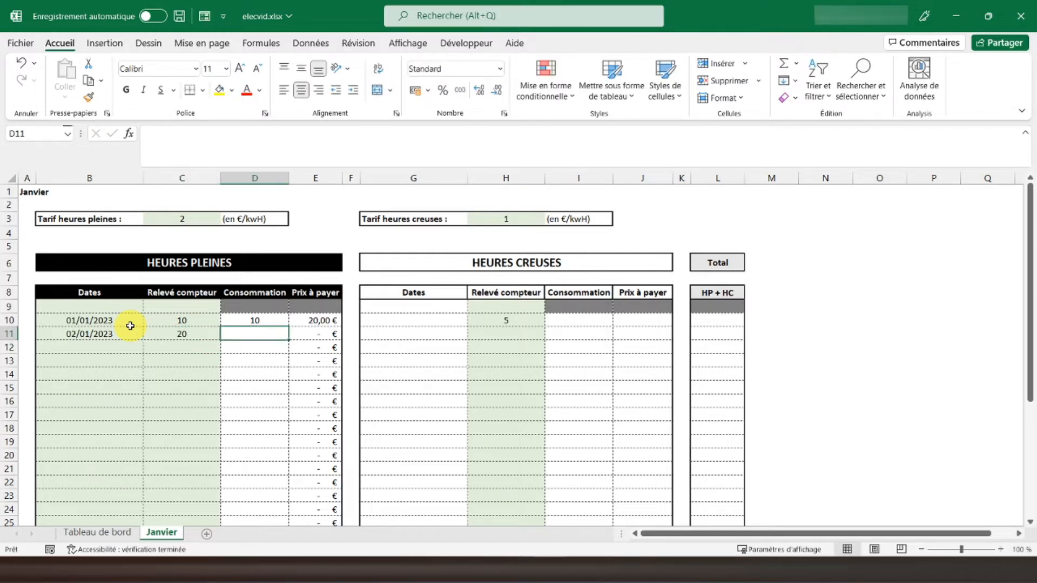
key(Up)
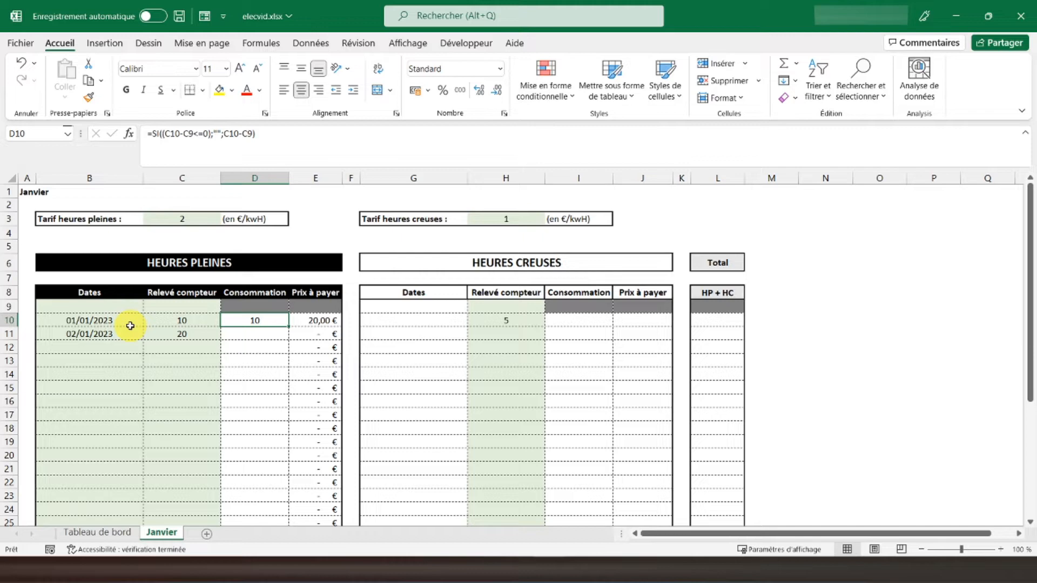
right_click(241, 321)
click(298, 200)
scroll(301, 318, down, 6)
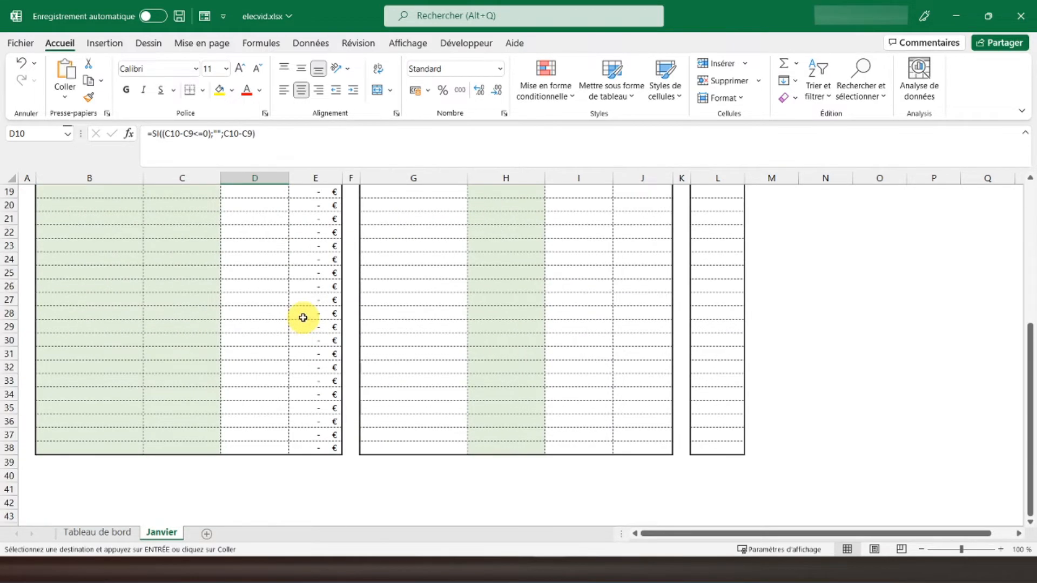
drag(255, 446, 251, 216)
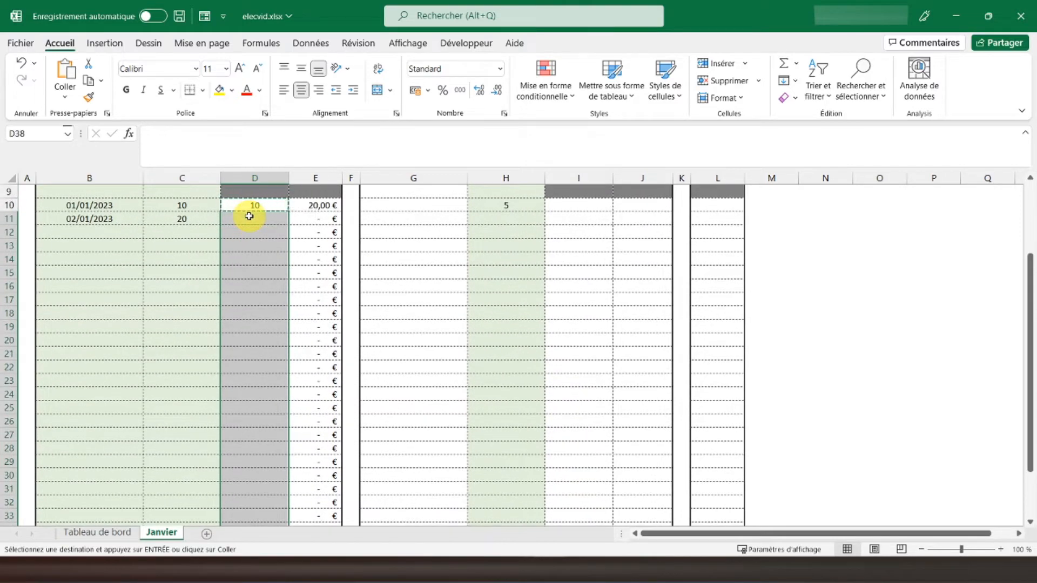
right_click(252, 216)
click(323, 240)
scroll(322, 234, up, 9)
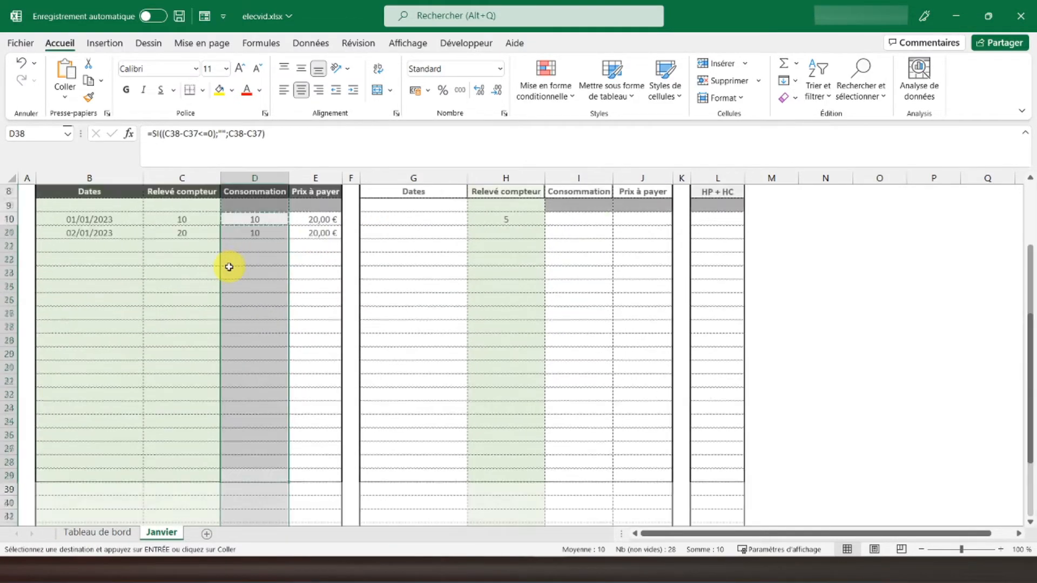
click(317, 335)
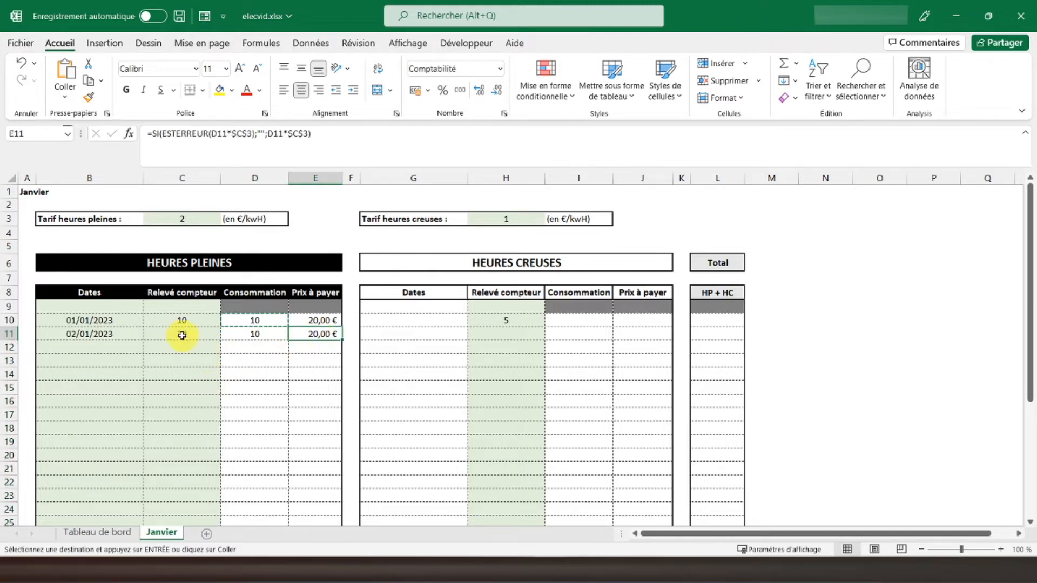
- Change the 02/01/2023 meter reading in C11 of the Heures pleines table to 25 and check its Prix à payer
click(182, 336)
text(25)
key(Return)
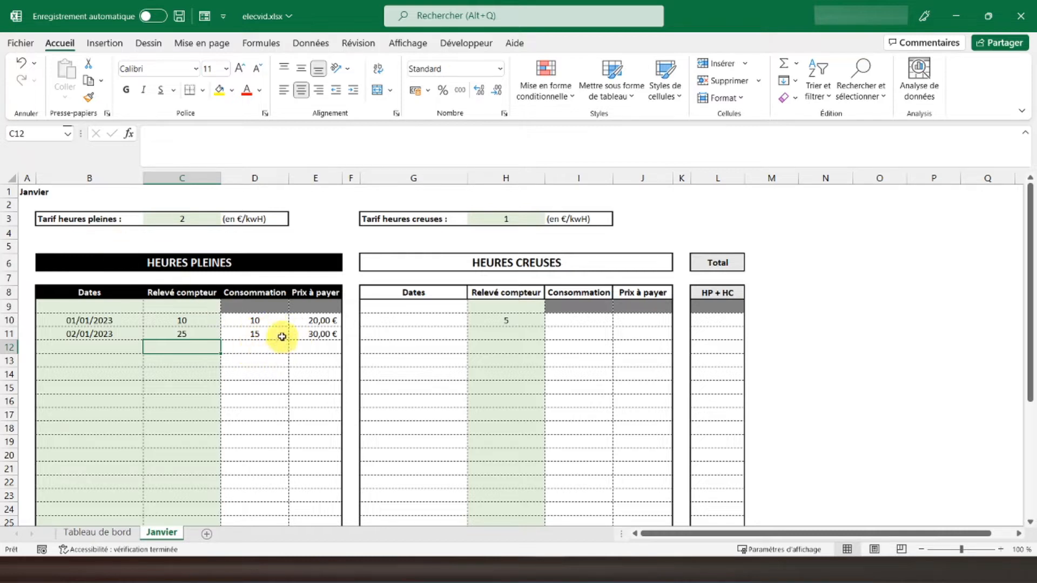
click(332, 339)
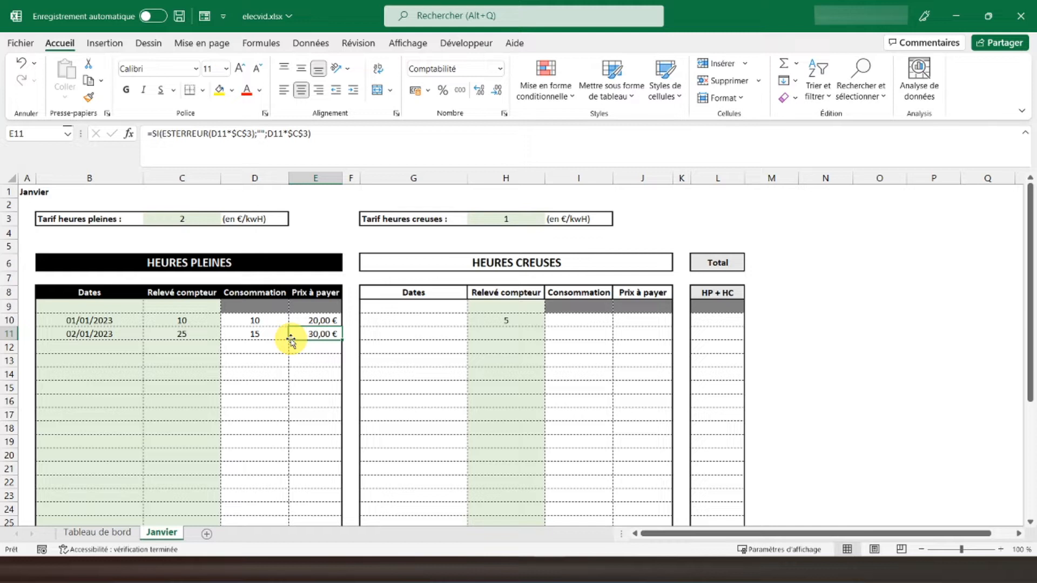
- Enter =SI(B10="";"";B10) in G10 so the Heures creuses date follows the Heures pleines date
click(496, 323)
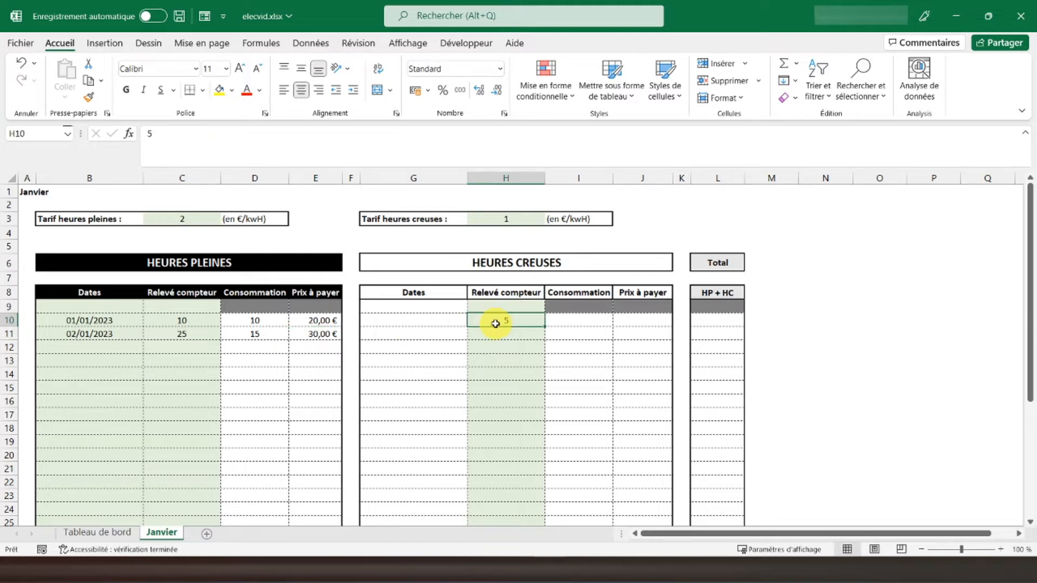
click(434, 320)
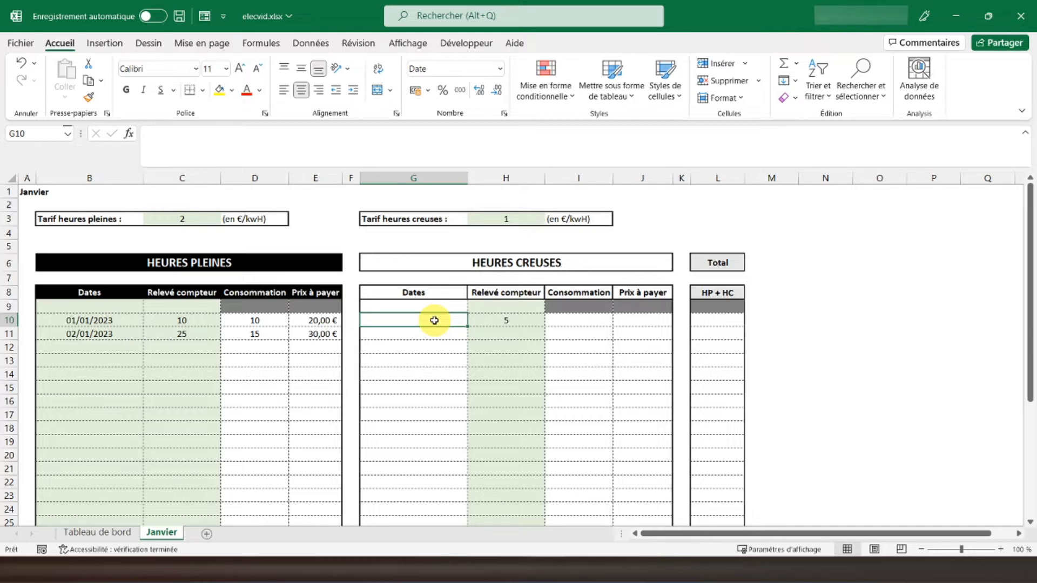
text(=)
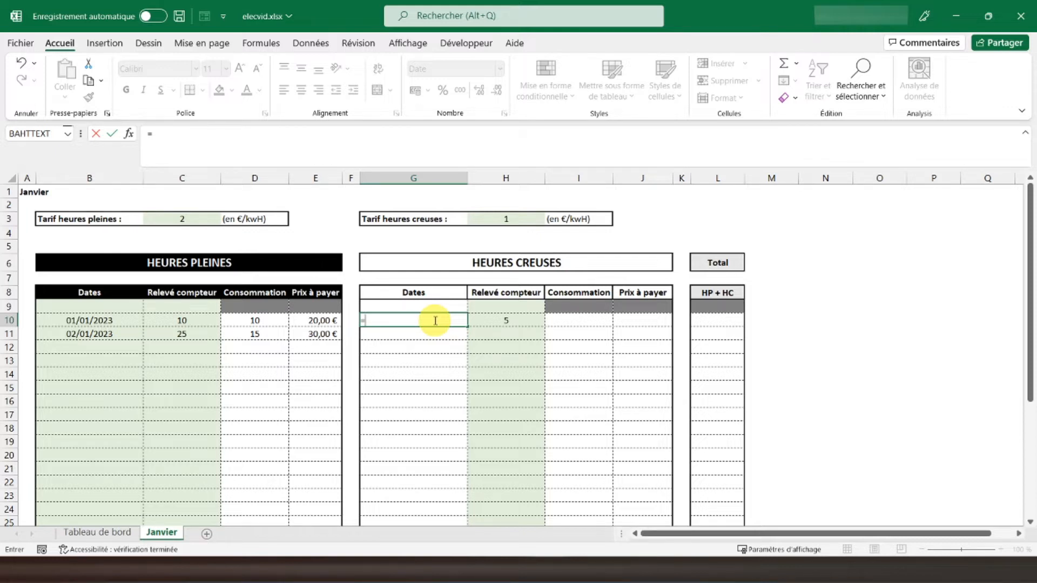
text(si)
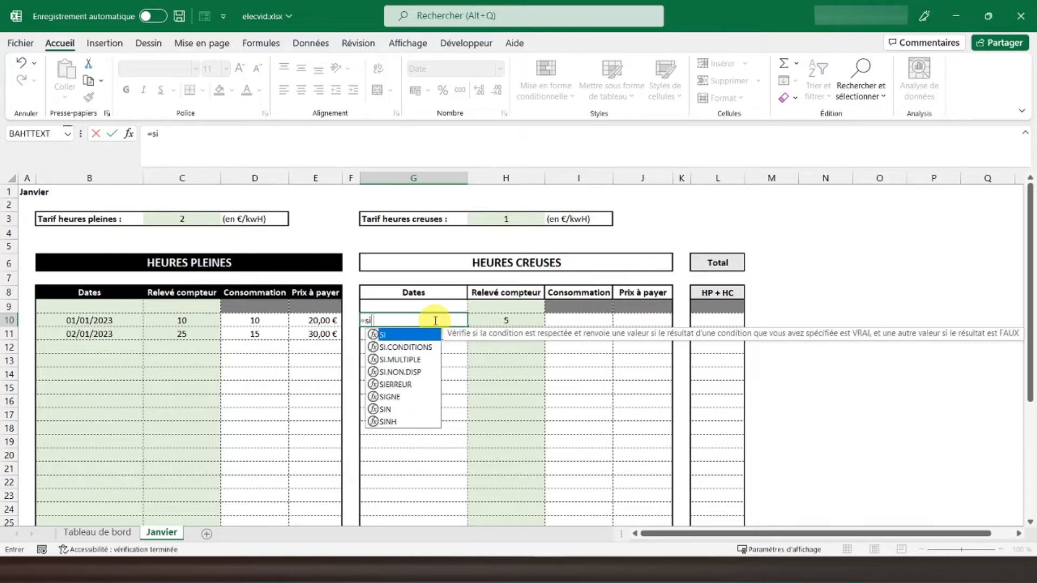
text(()
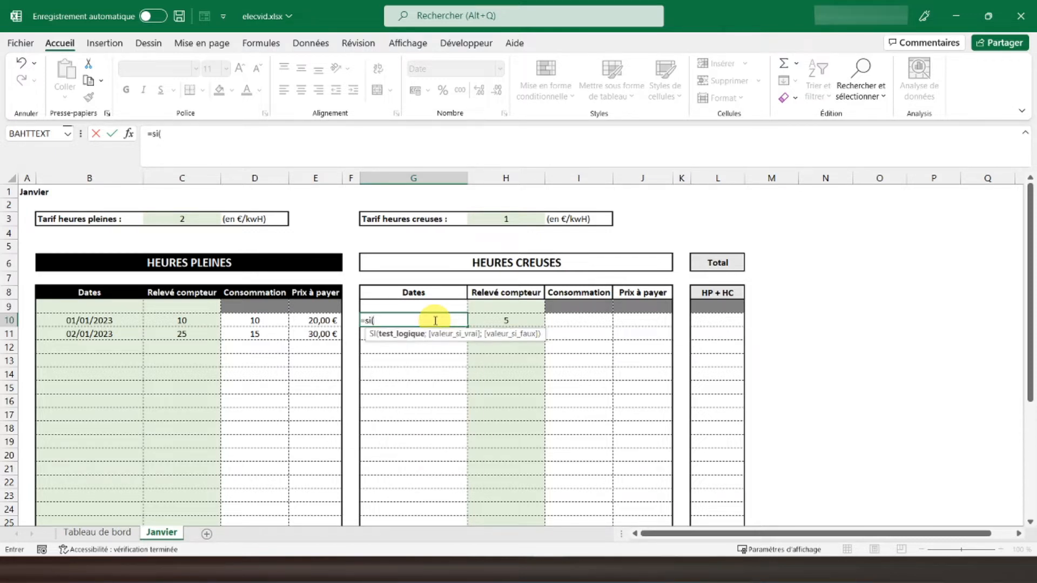
click(97, 320)
text(="";"";)
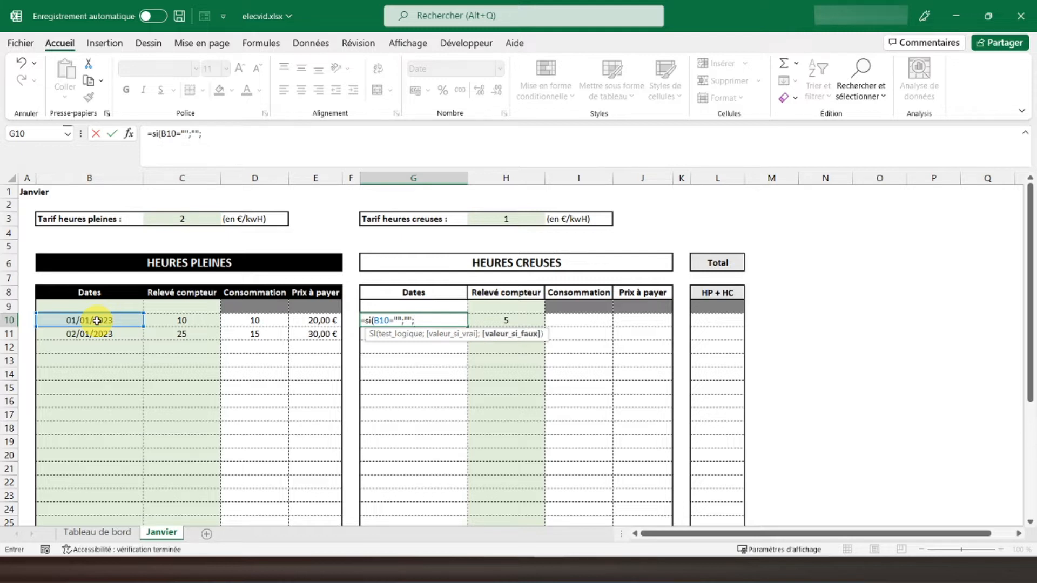
click(96, 321)
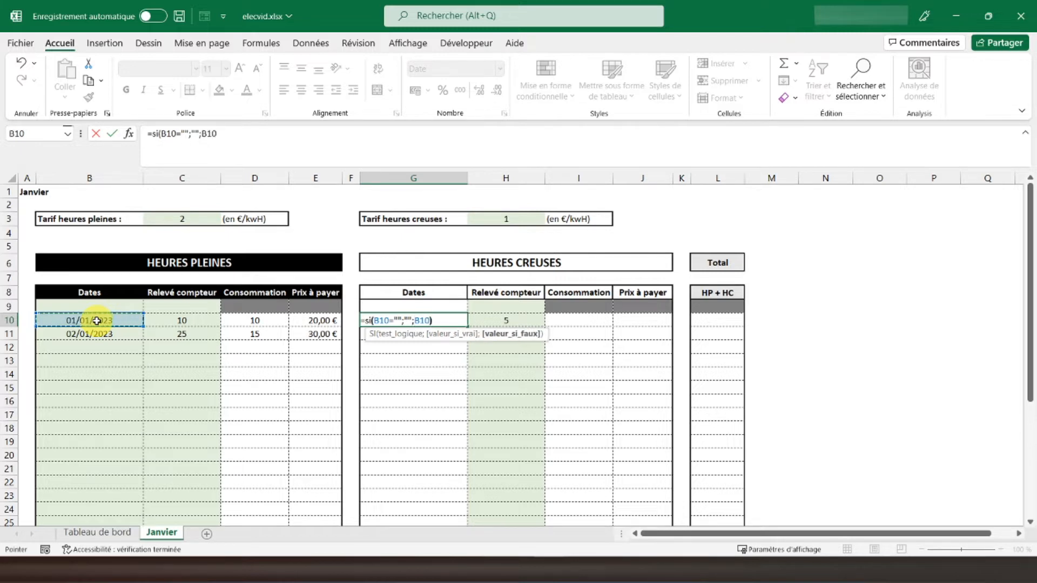
key(Return)
- Copy the date formula from G10 and paste only the formula into G9
right_click(411, 322)
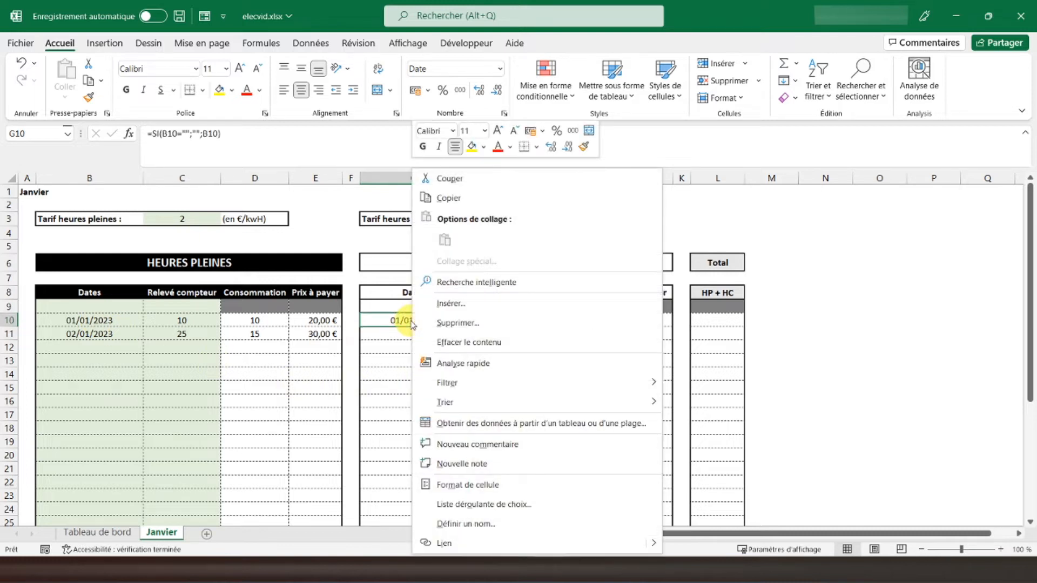
click(437, 198)
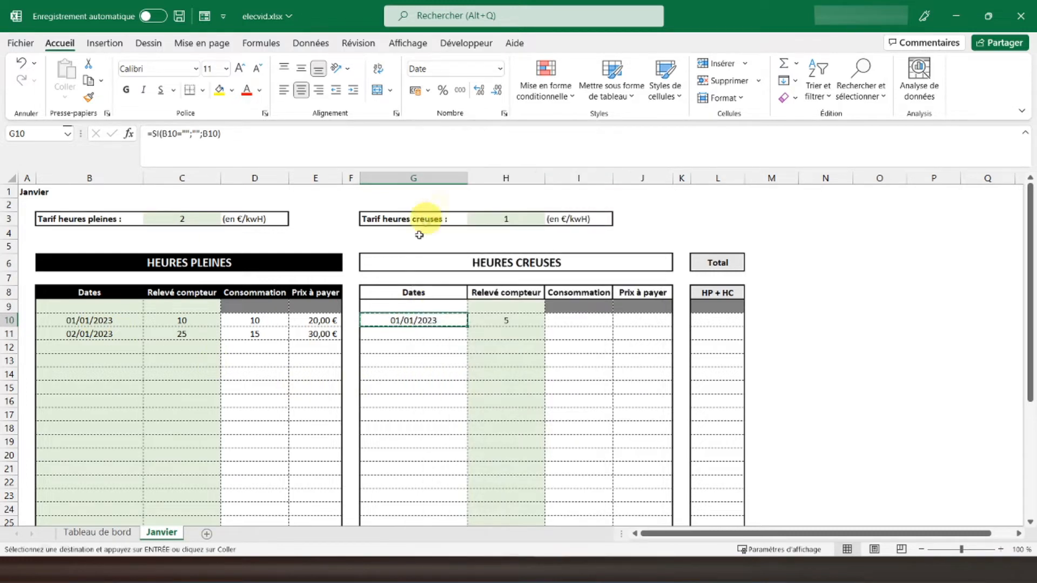
click(416, 308)
right_click(416, 309)
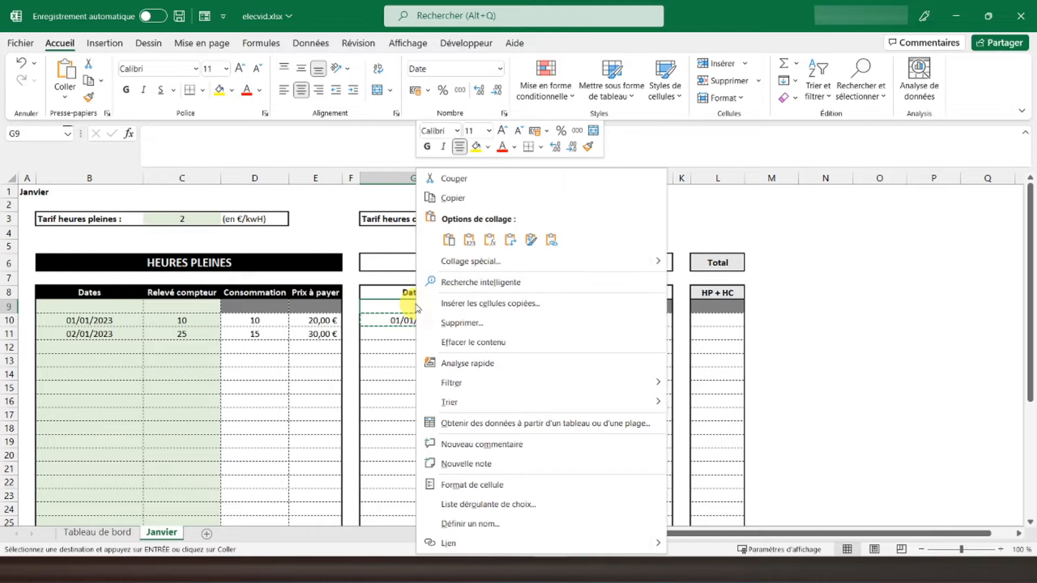
click(488, 240)
- Paste the copied date formula, formulas only, into G11:G38 of the Heures creuses table
click(413, 334)
scroll(413, 335, down, 2)
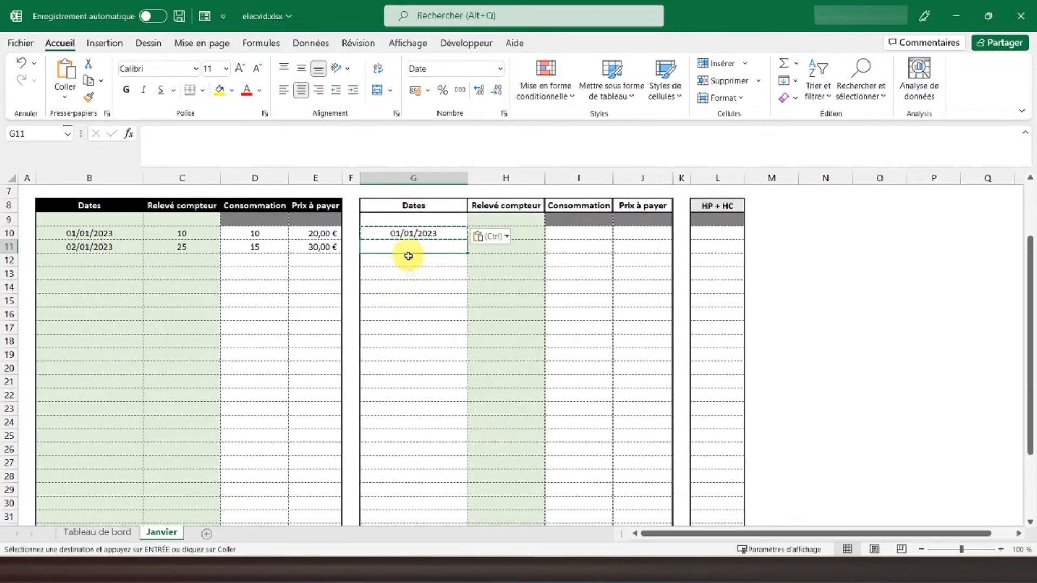
scroll(408, 256, down, 3)
drag(423, 484, 413, 330)
right_click(414, 329)
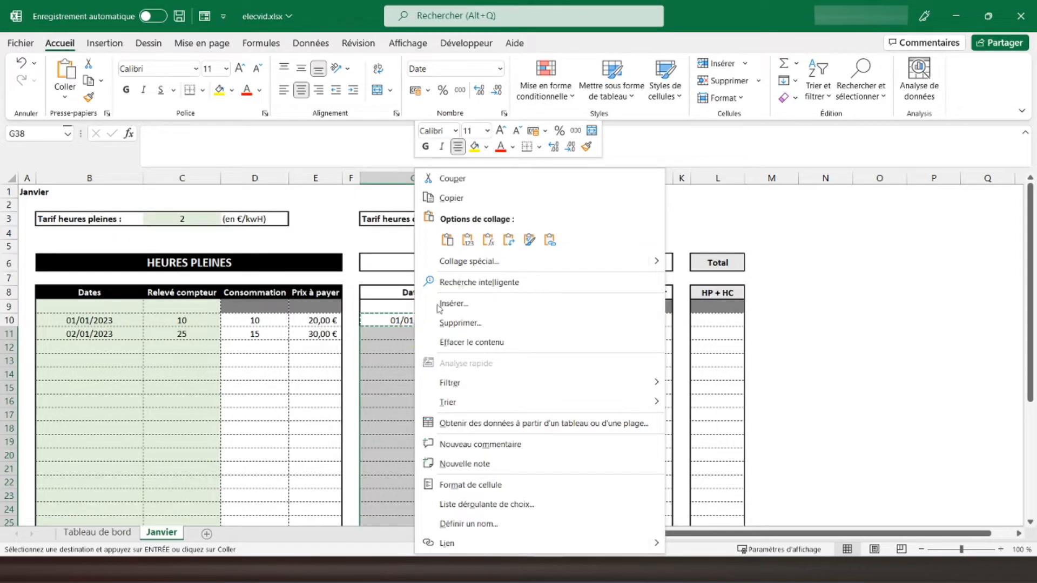
click(488, 239)
scroll(429, 328, up, 2)
scroll(429, 327, up, 6)
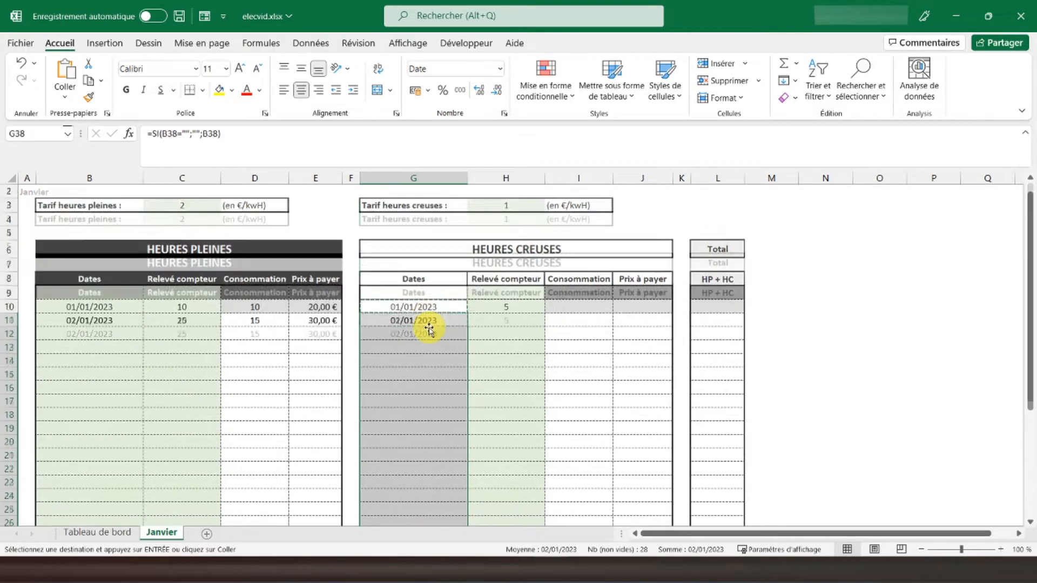
click(260, 333)
click(427, 333)
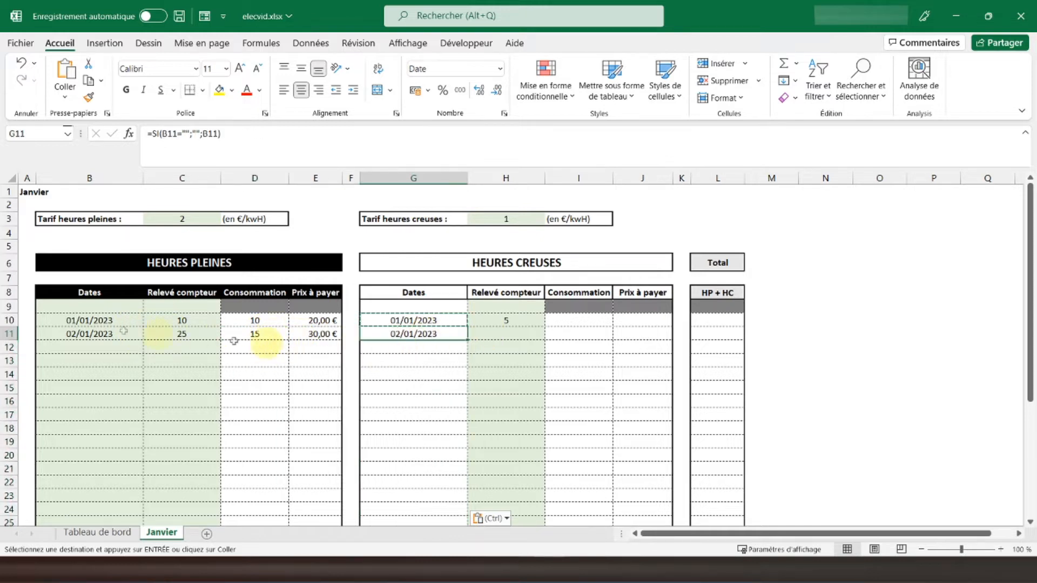
- Begin the Heures creuses Consommation formula in I10 with a SI test of H10-H9<=0 that returns "" when true
click(580, 323)
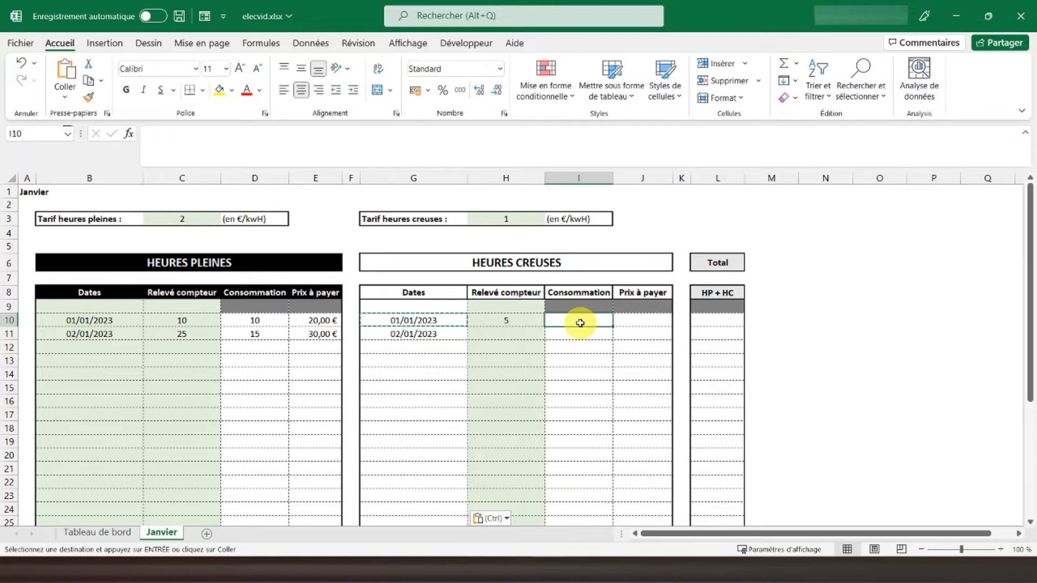
text(=si()
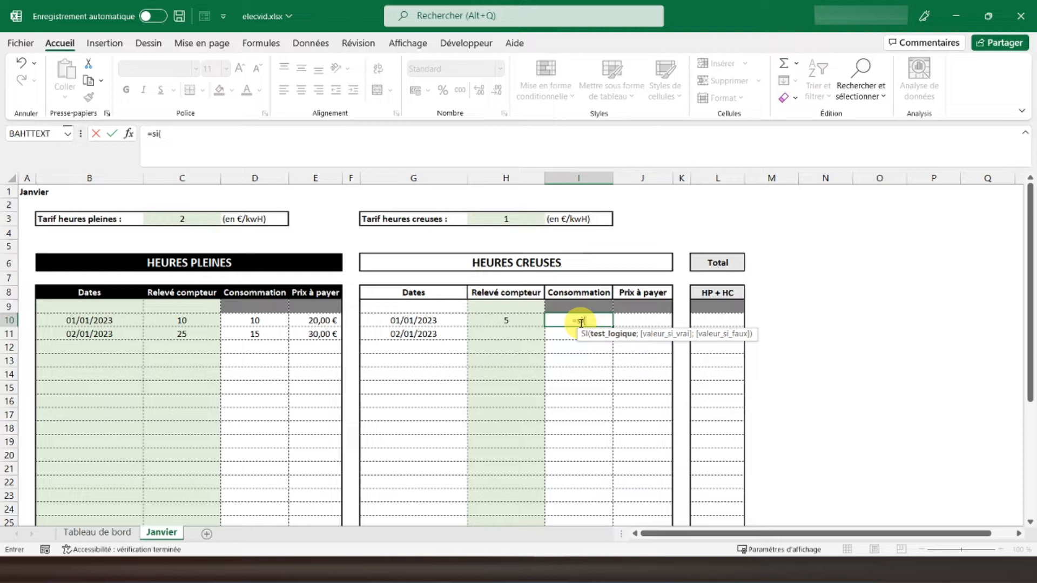
text(()
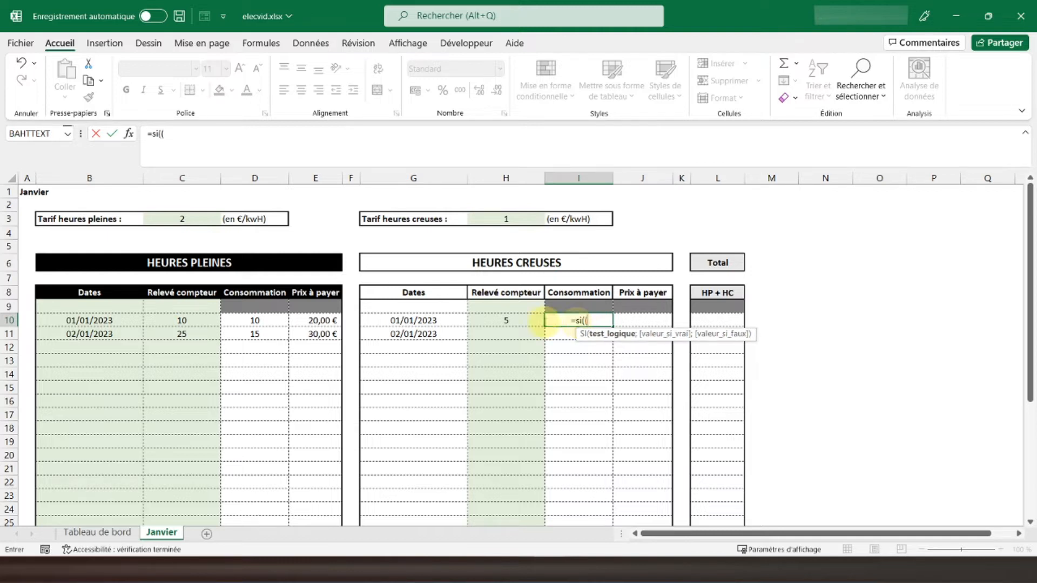
click(511, 322)
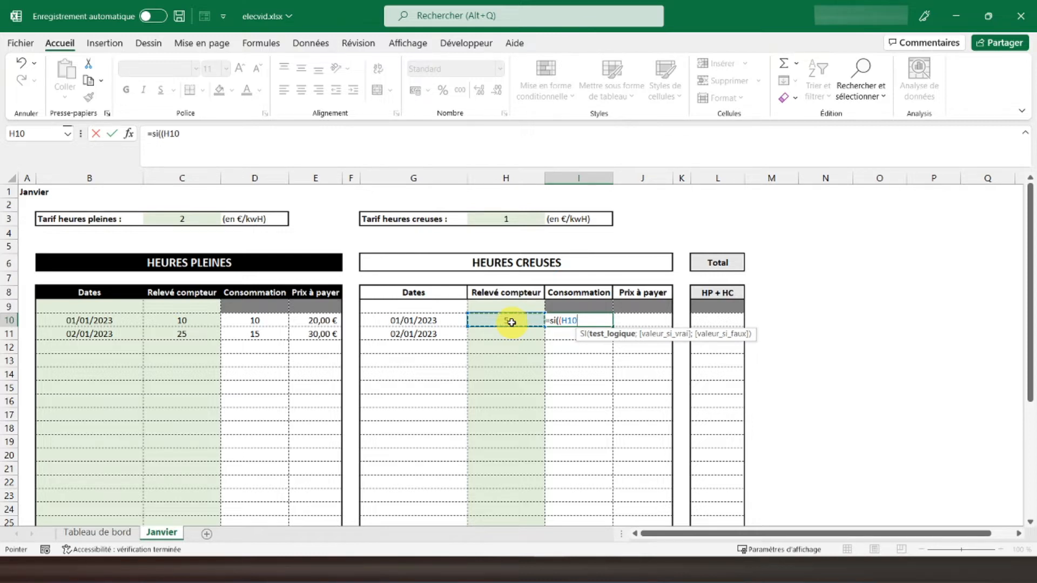
text(-)
click(503, 311)
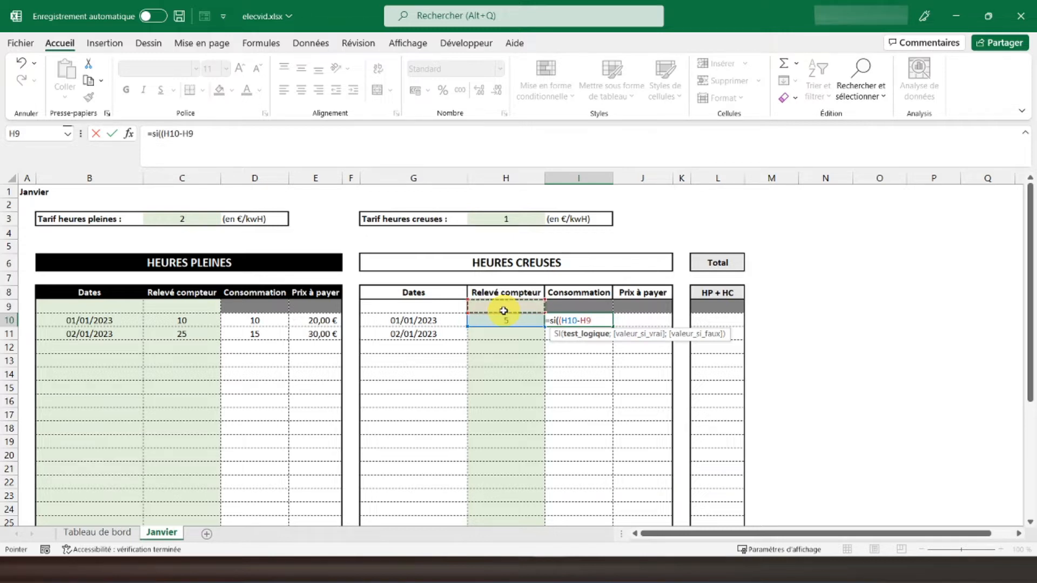
text(<=0)
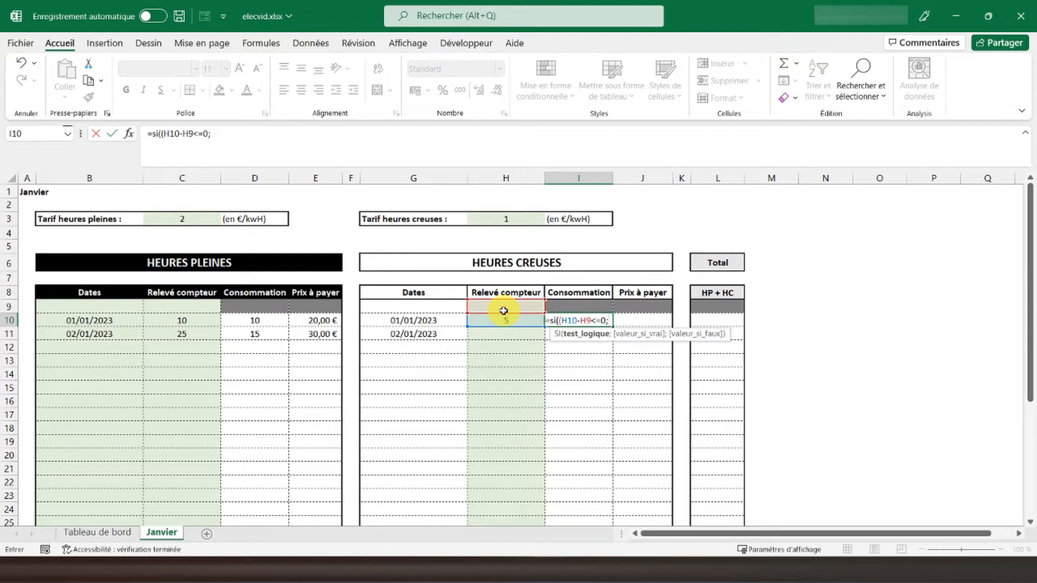
text(;"")
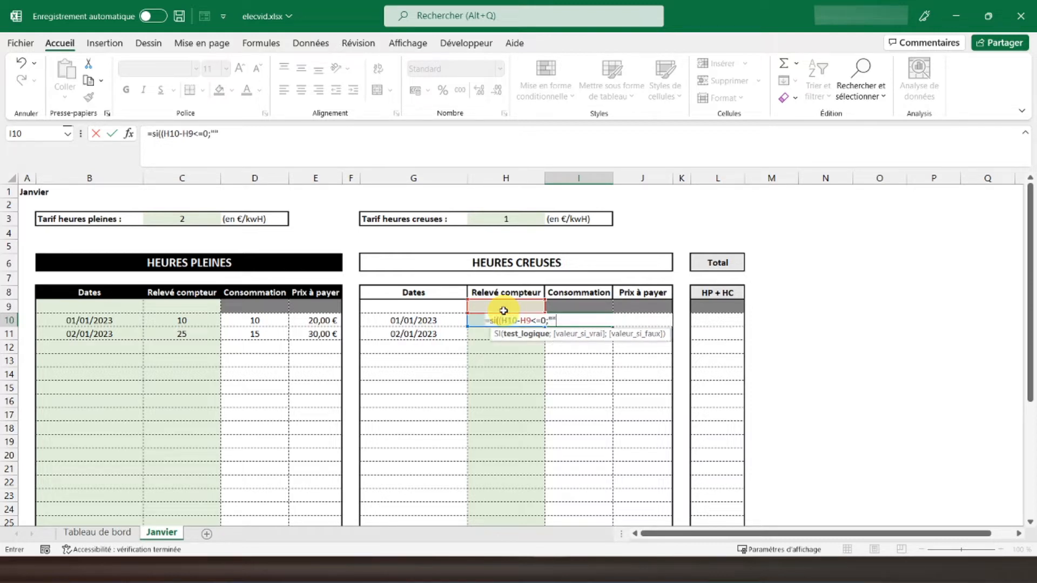
- Close the test's parenthesis in the I10 formula, add H10-H9 as the false value, and validate =SI((H10-H9<=0);"";H10-H9)
click(194, 133)
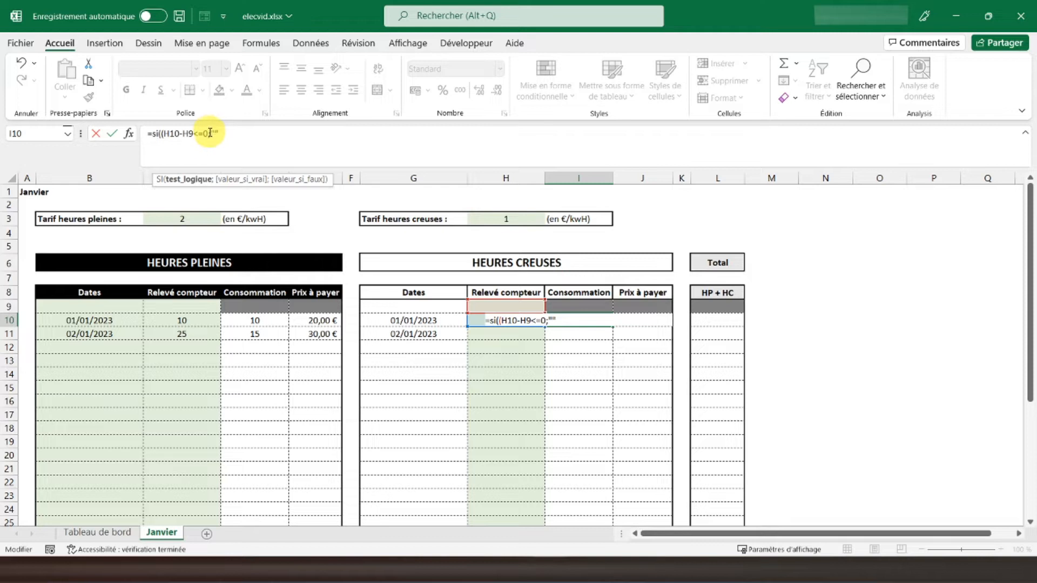
click(209, 135)
text())
click(239, 131)
text(;)
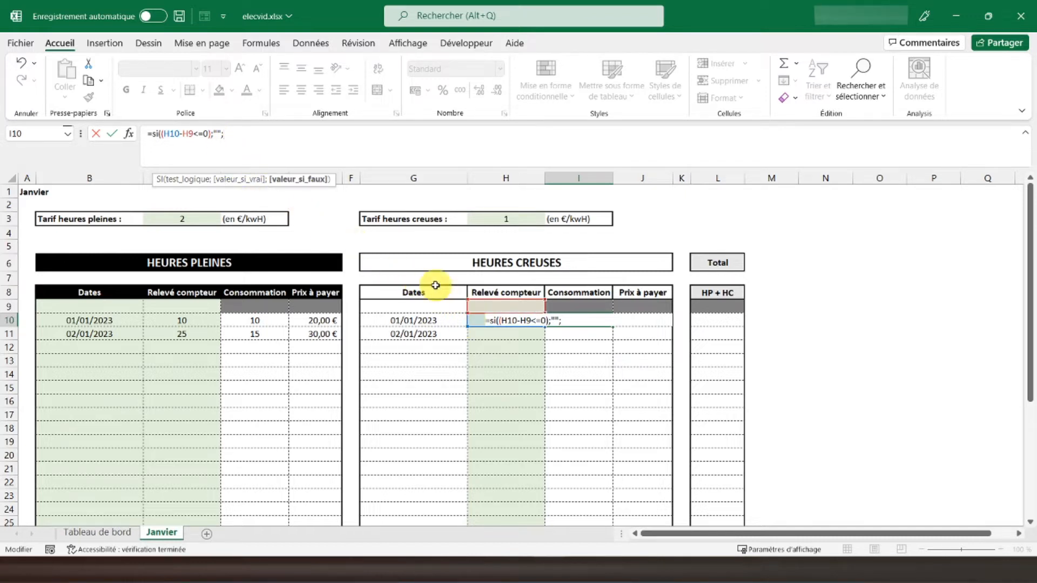
text(H10)
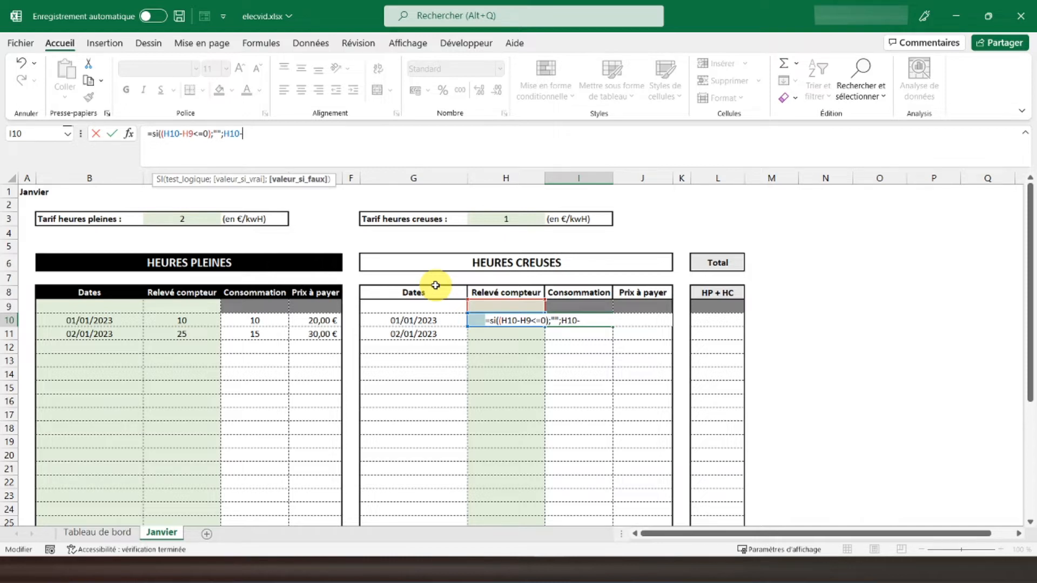
text(-)
click(486, 306)
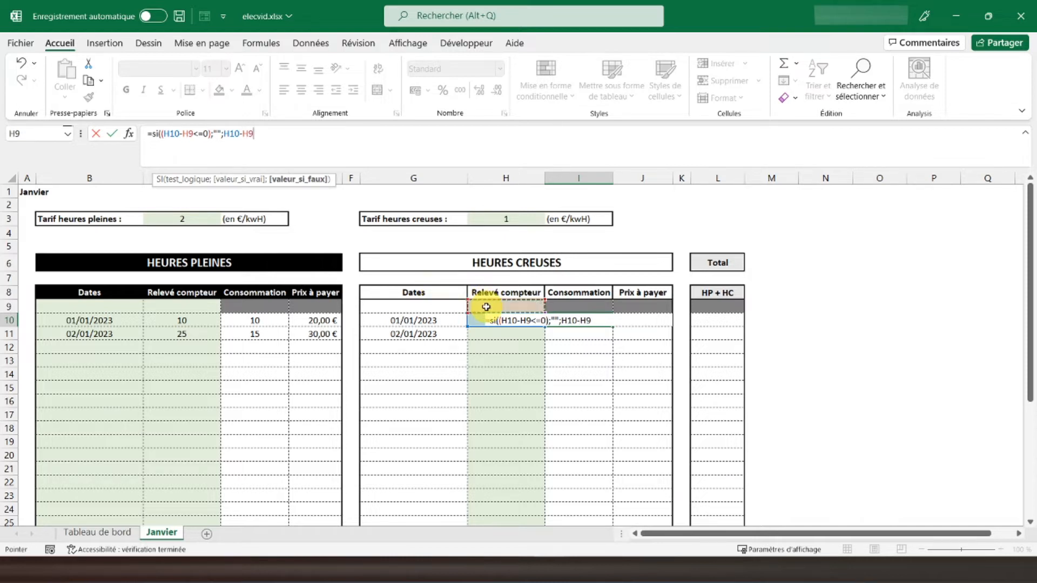
text())
key(Return)
click(576, 320)
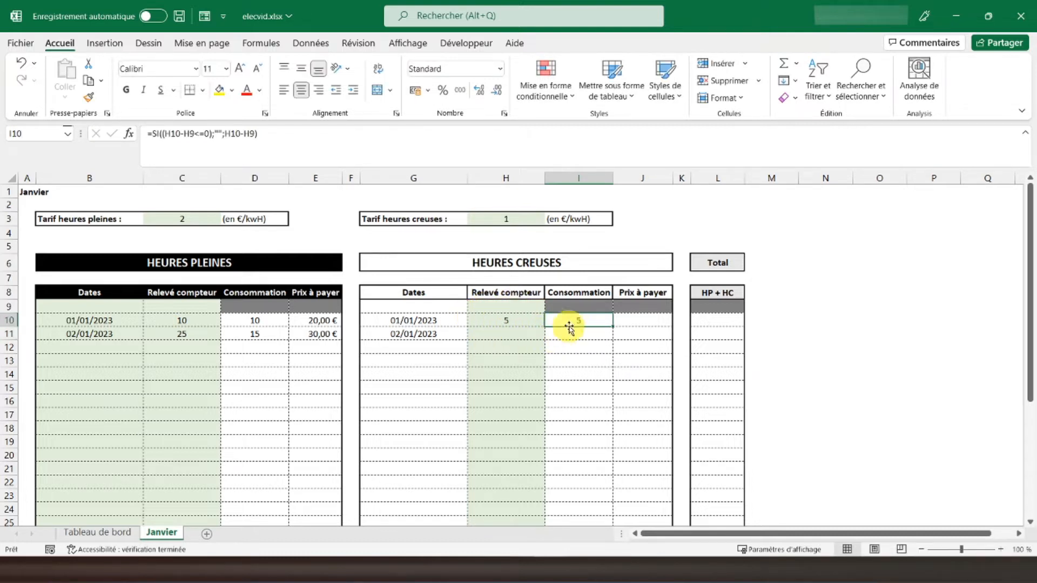
click(637, 321)
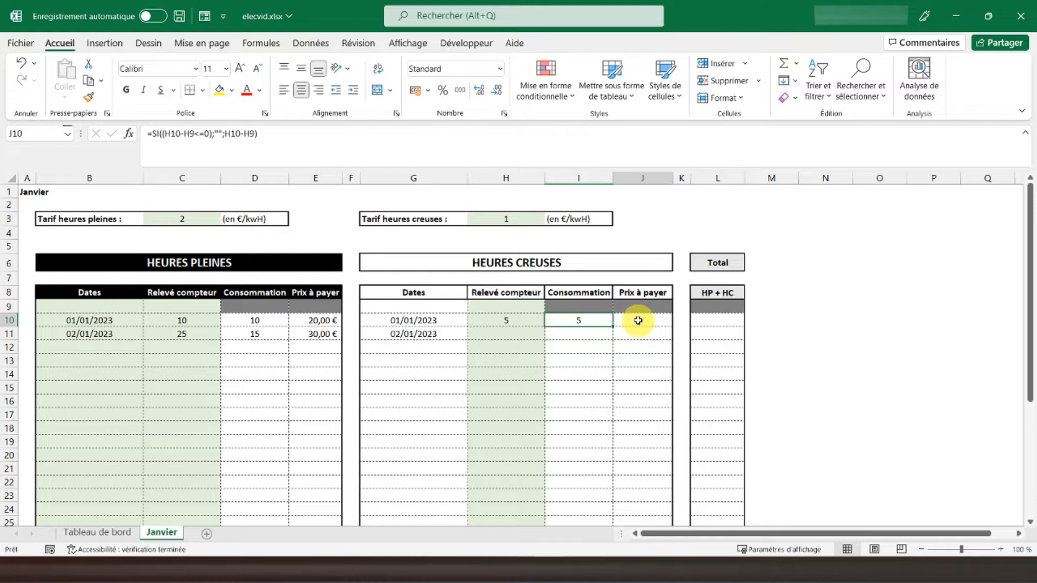
- Begin the Heures creuses Prix à payer formula in J10 with a SI test of ESTERREUR(I10*H3)
text(=si()
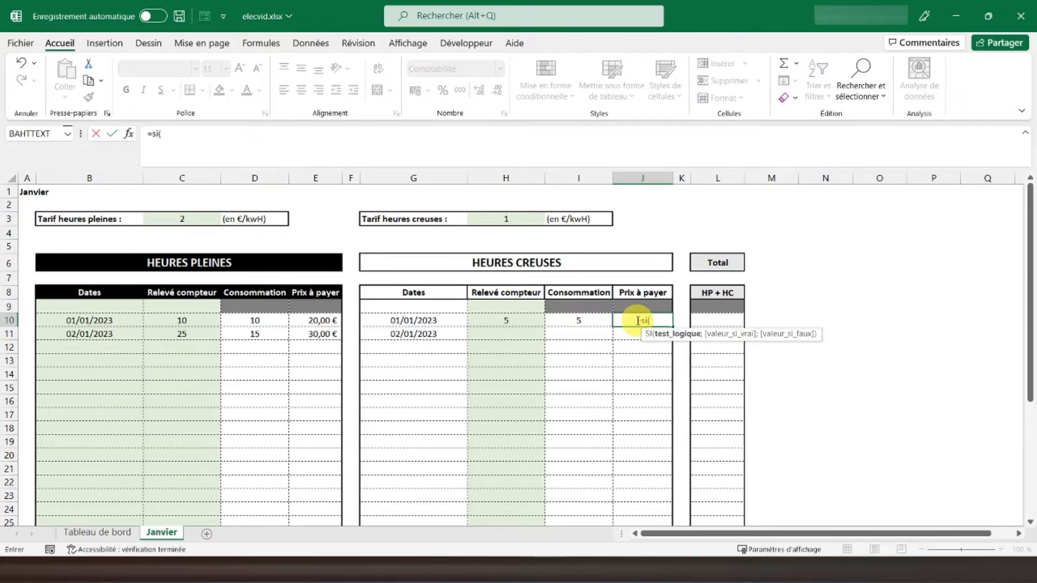
text(est)
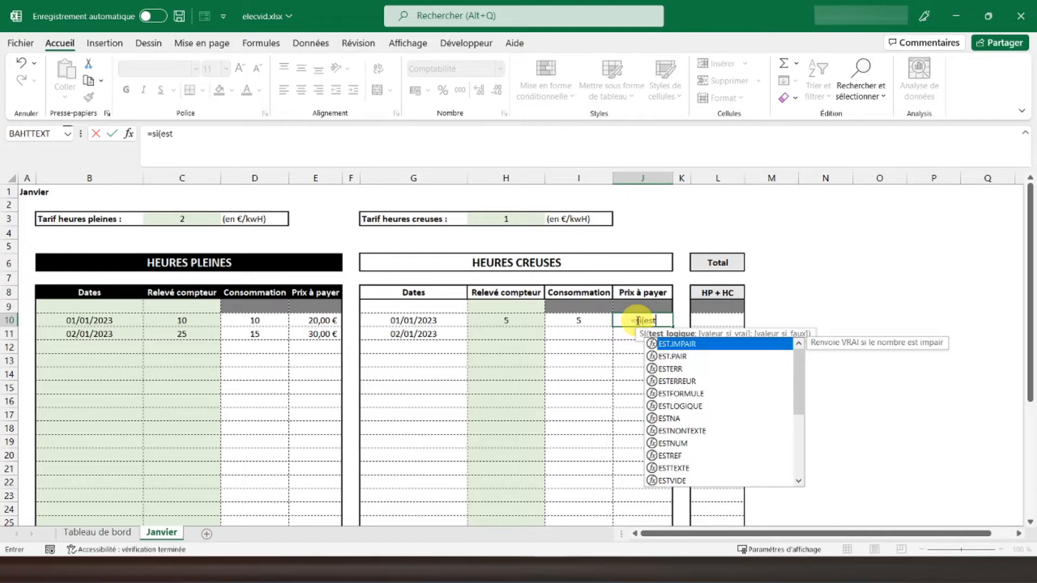
text(err)
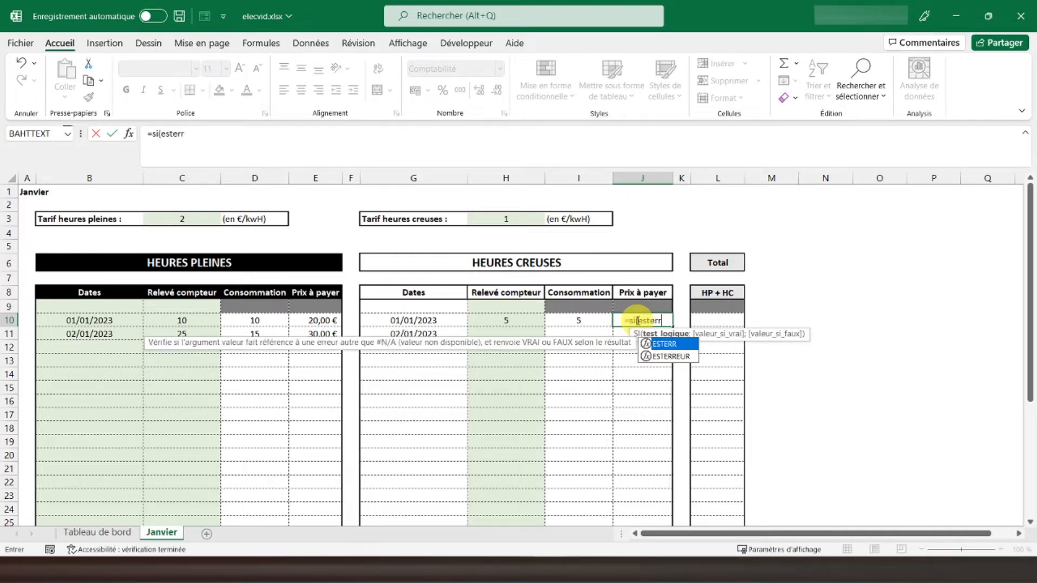
double_click(676, 357)
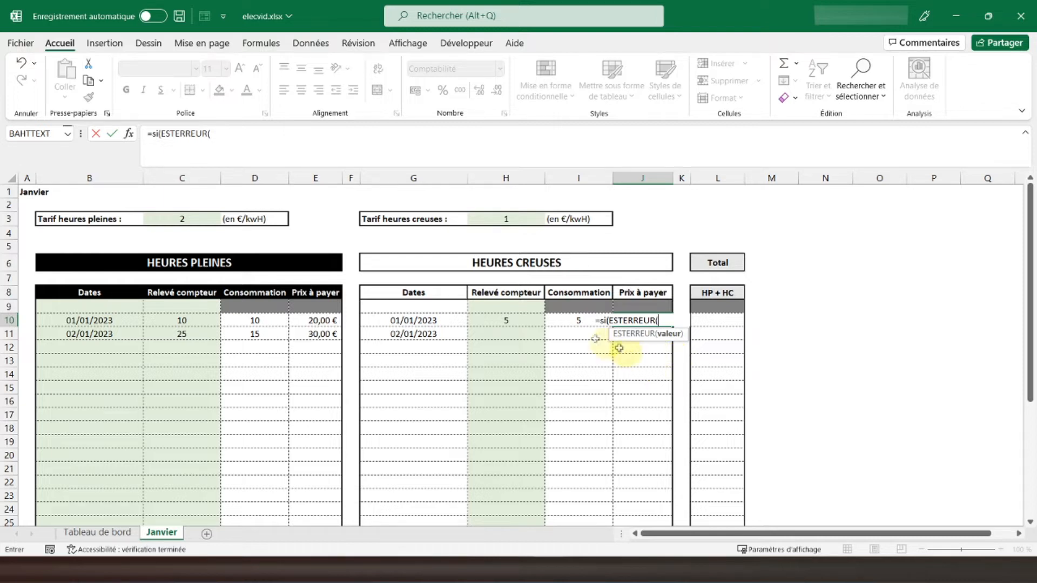
click(569, 322)
text(*)
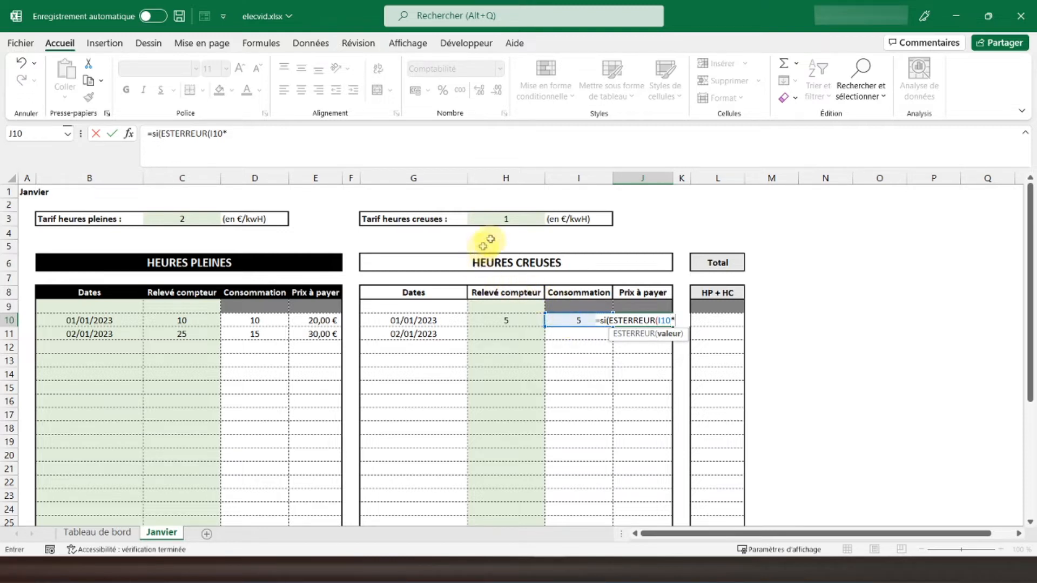
click(505, 217)
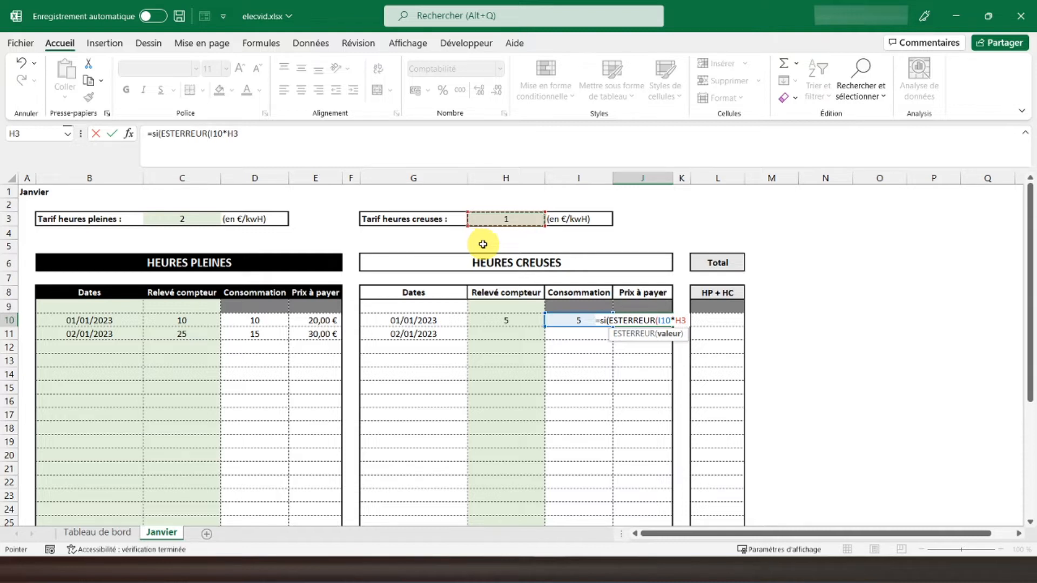
text())
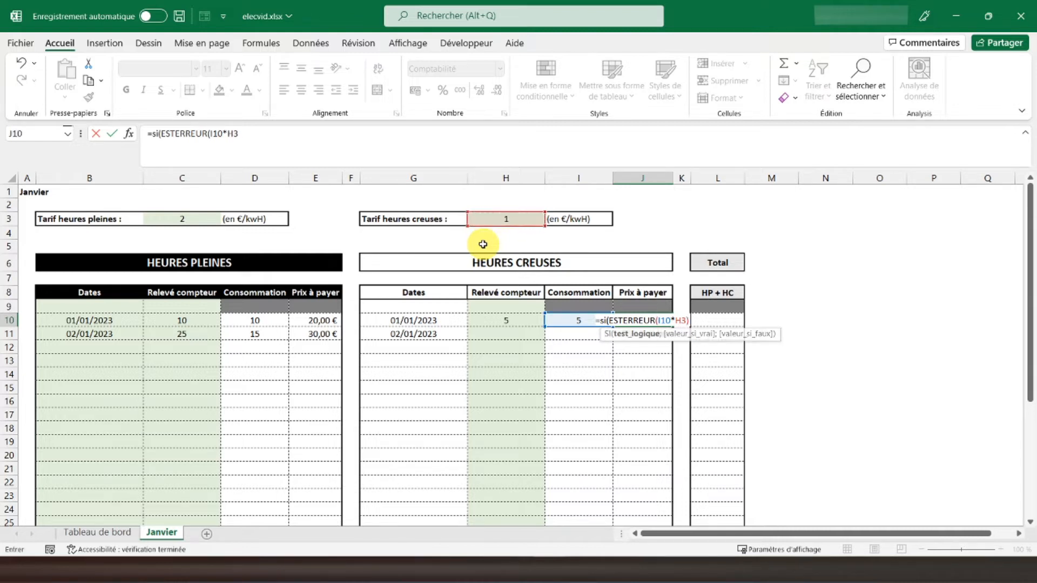
- Complete the J10 formula with "" as the true value and I10*H3 as the false value, and validate it
text(;)
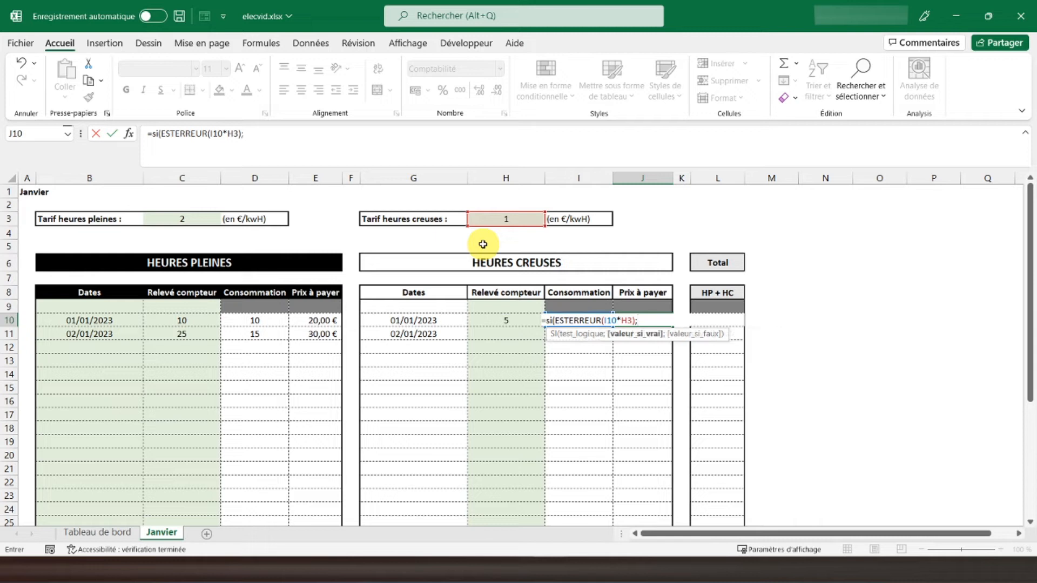
text("";)
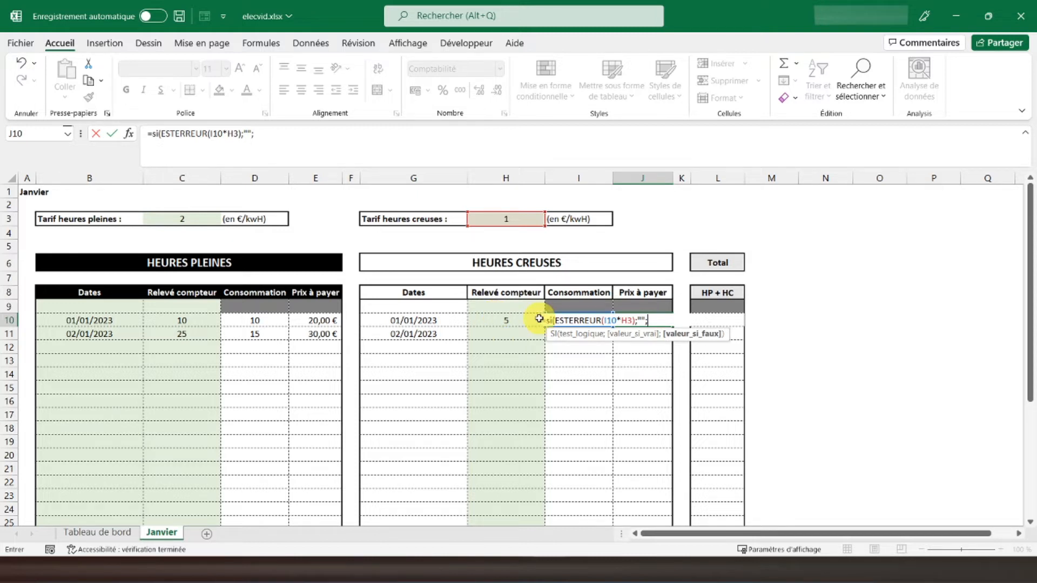
text(I)
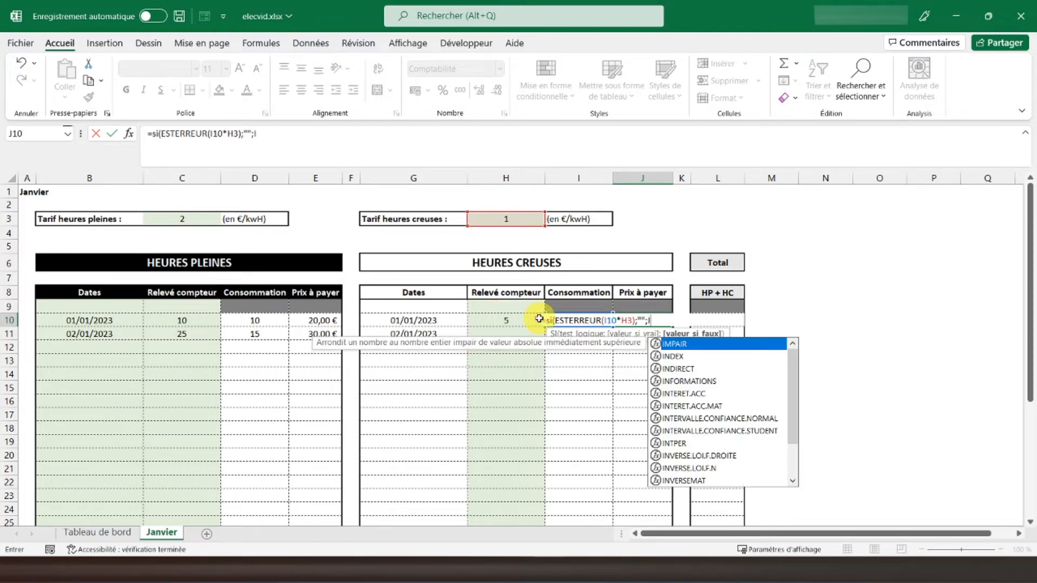
text(10)
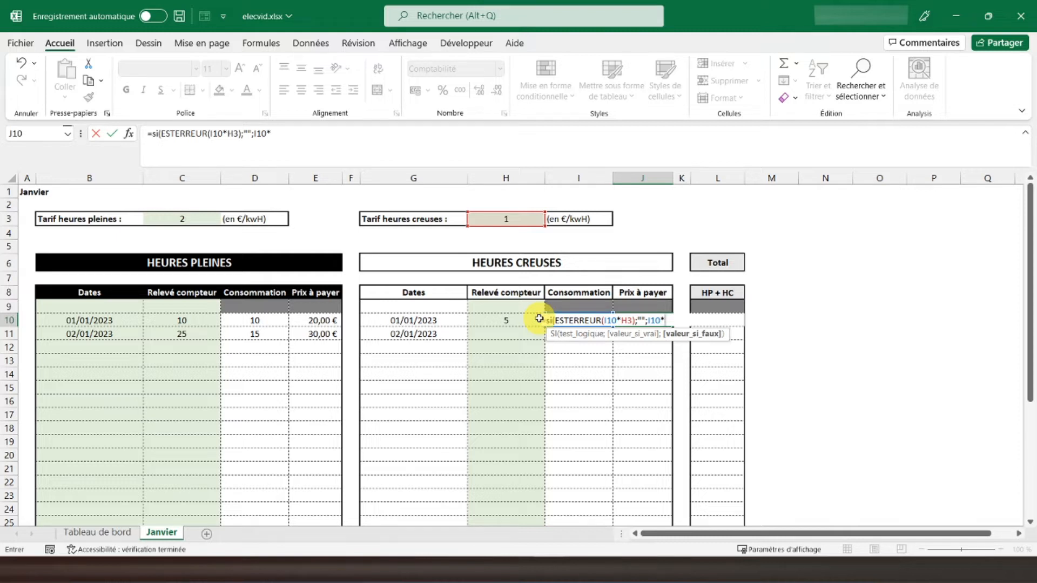
text(*)
click(517, 220)
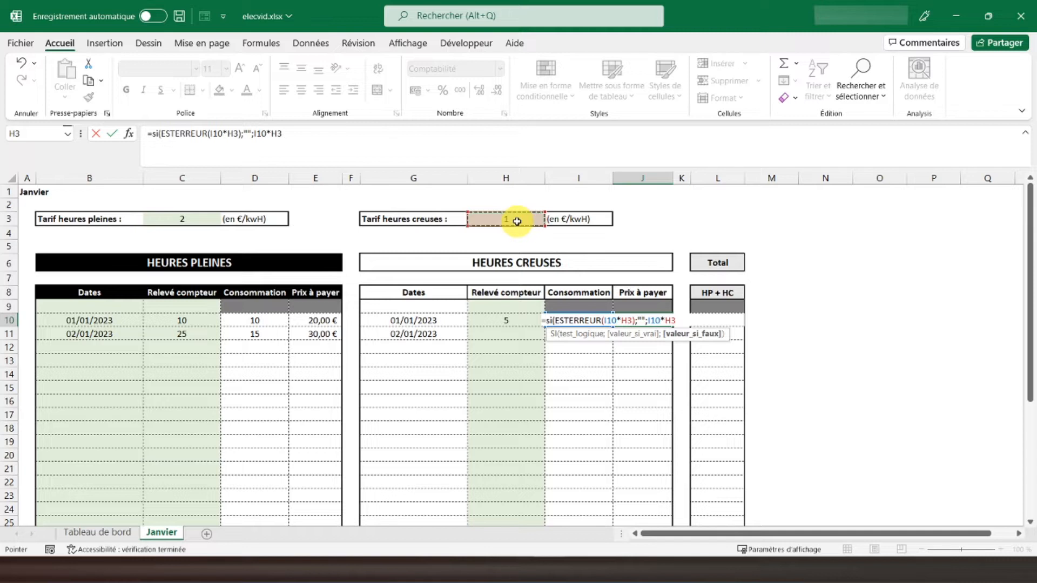
text())
key(Return)
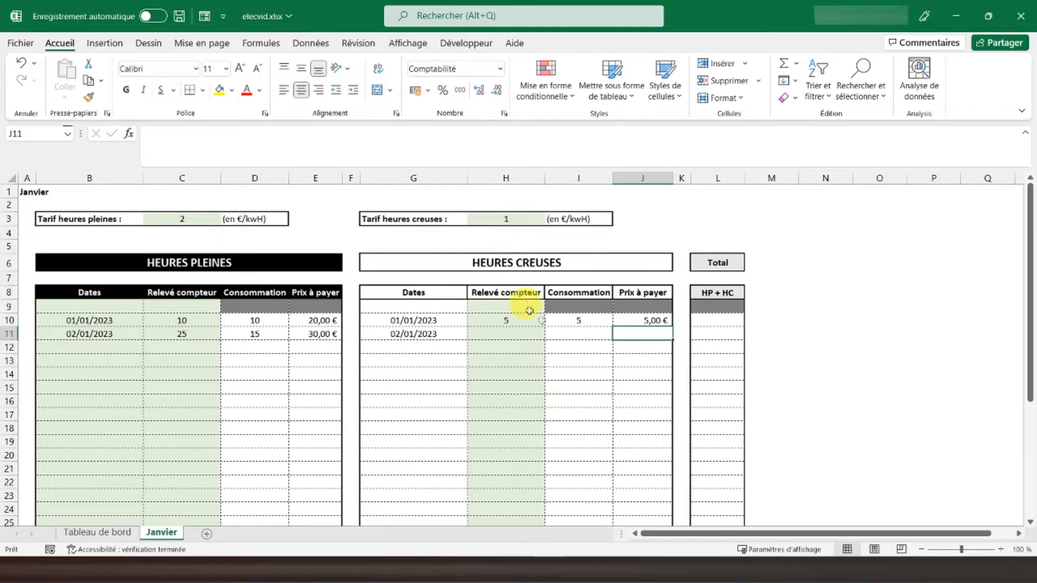
- Make both H3 references in the J10 formula absolute as $H$3
click(632, 317)
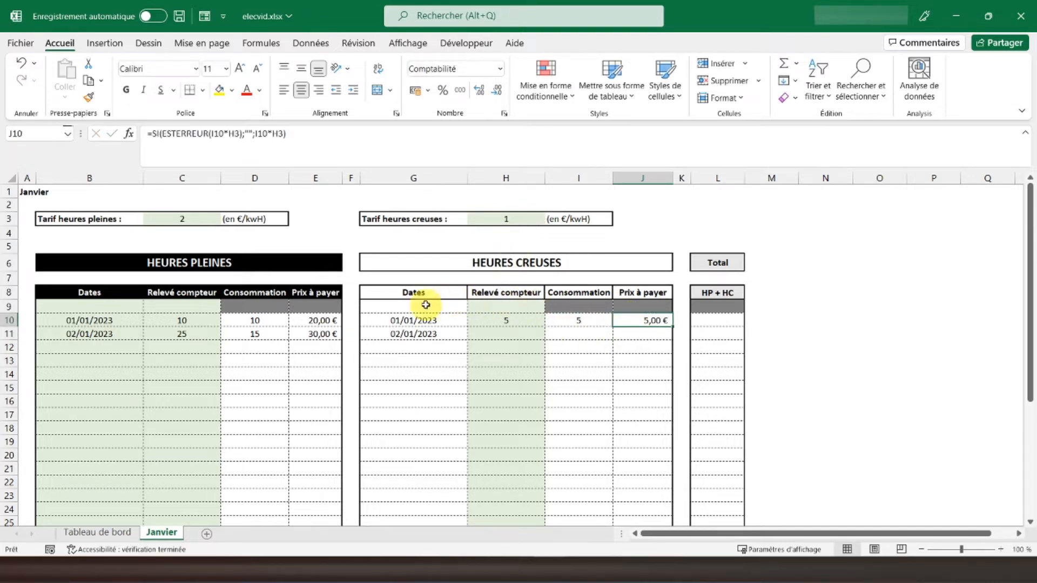
click(280, 133)
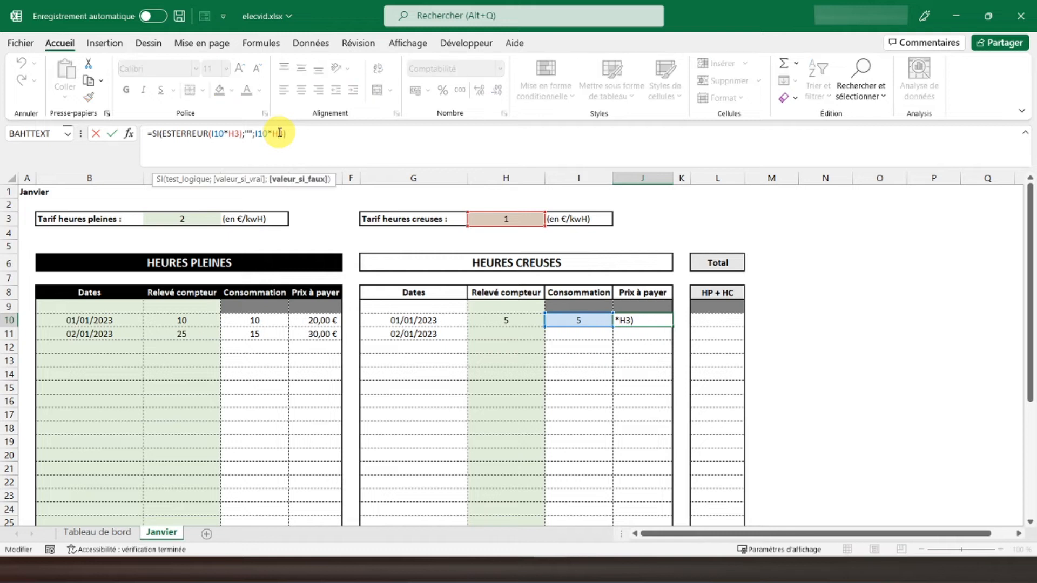
key(F4)
click(238, 133)
key(F4)
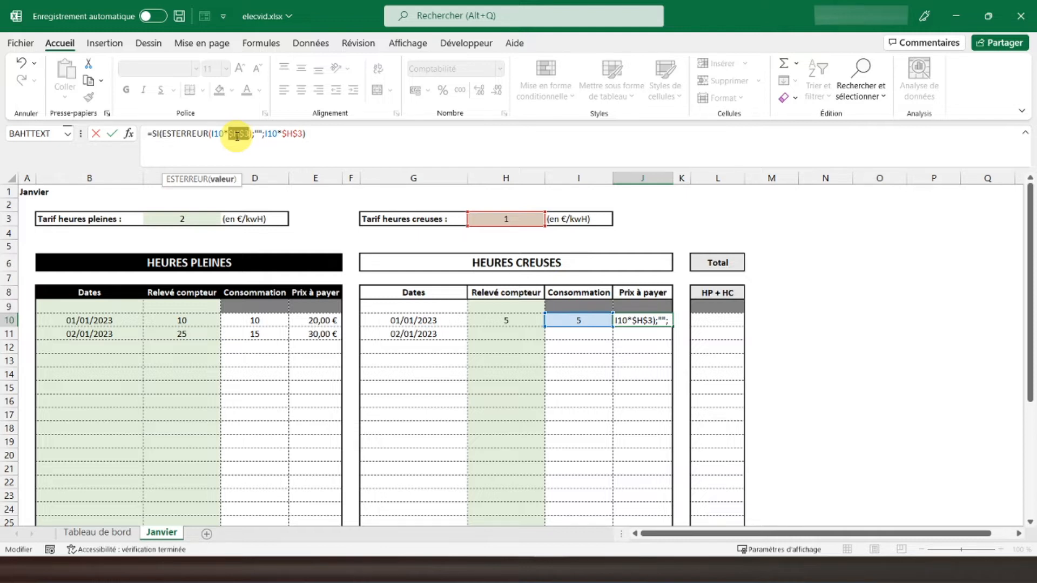
key(Return)
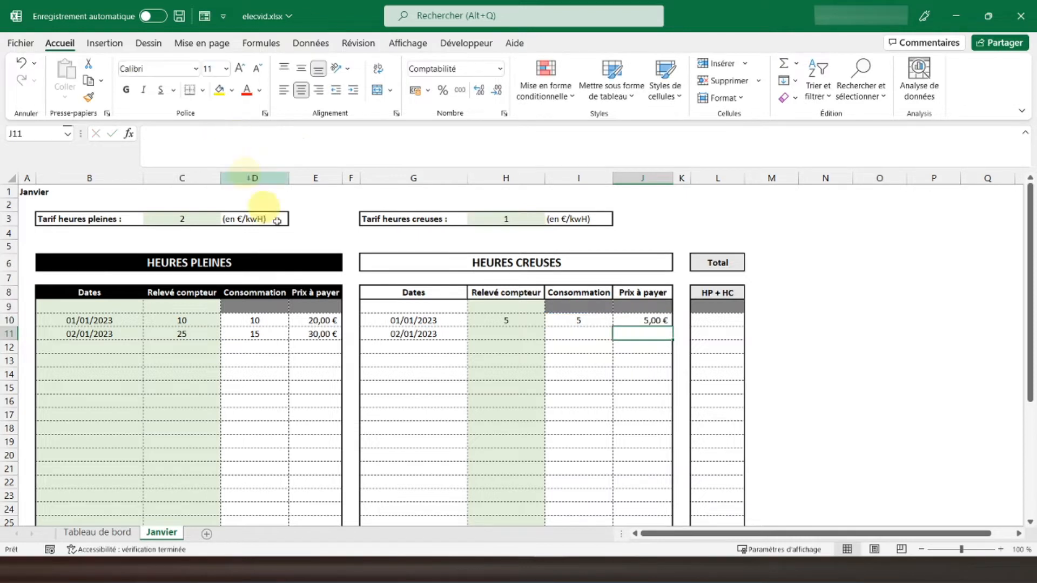
- Copy the formulas in I10:J10 and paste them, formulas only, into I11:J38 of the Heures creuses table
drag(555, 321, 618, 321)
right_click(619, 320)
click(676, 199)
scroll(646, 314, down, 1)
scroll(647, 314, down, 4)
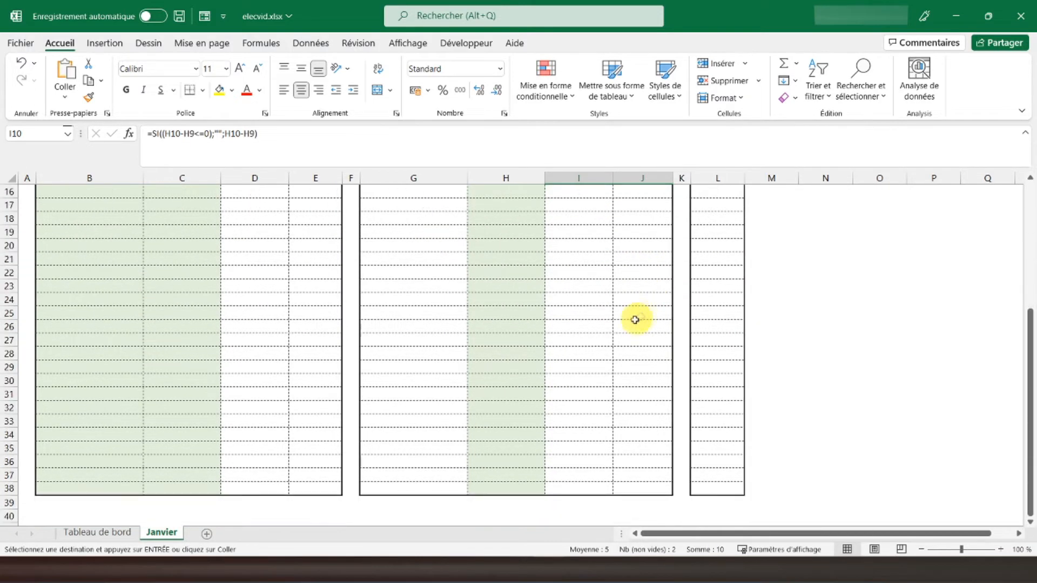
drag(569, 481, 639, 330)
right_click(639, 330)
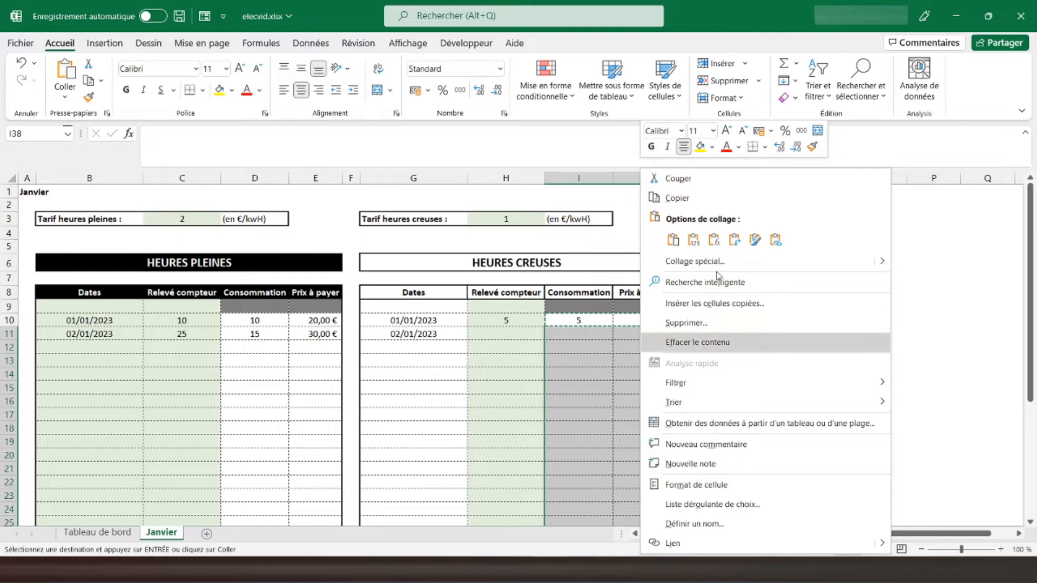
click(714, 239)
scroll(722, 344, up, 8)
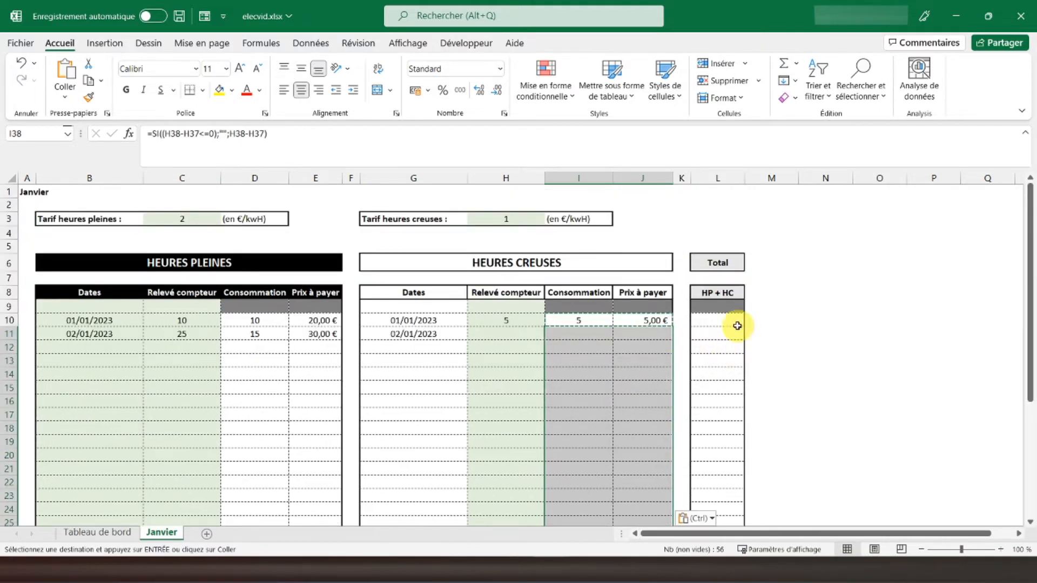
- Enter 10 as the Heures creuses meter reading for 02/01/2023 in H11
click(724, 321)
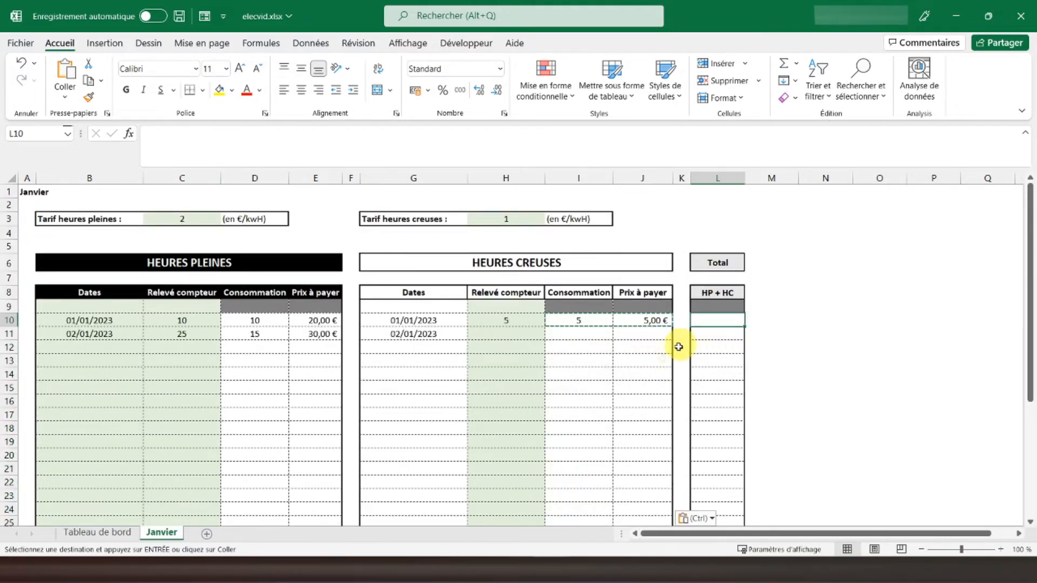
click(496, 331)
text(10)
key(Return)
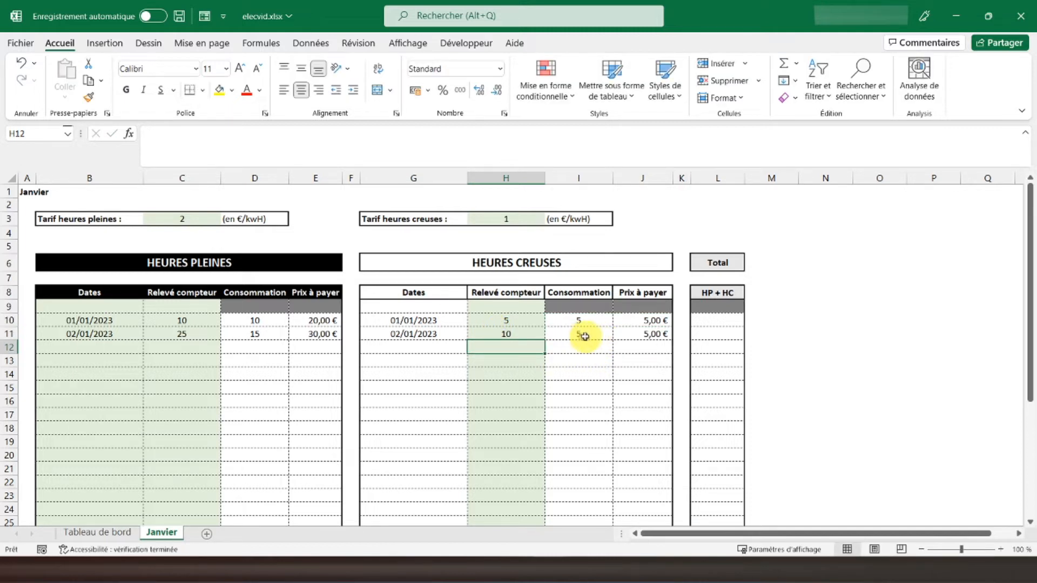
click(662, 334)
- Begin the HP + HC total formula in L10 with a SI test using ESTERREUR on E10+J10
click(698, 321)
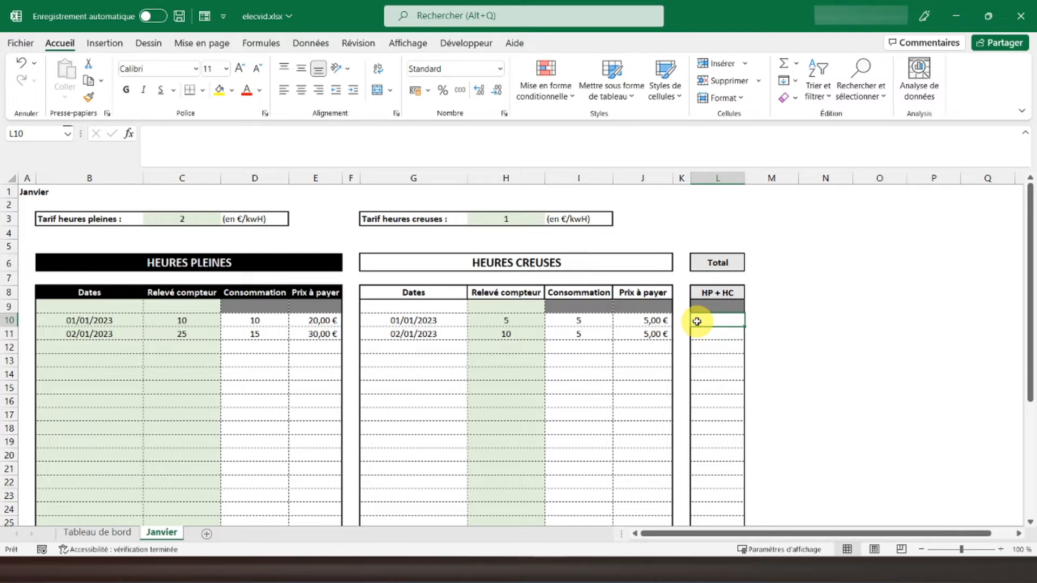
text(=si)
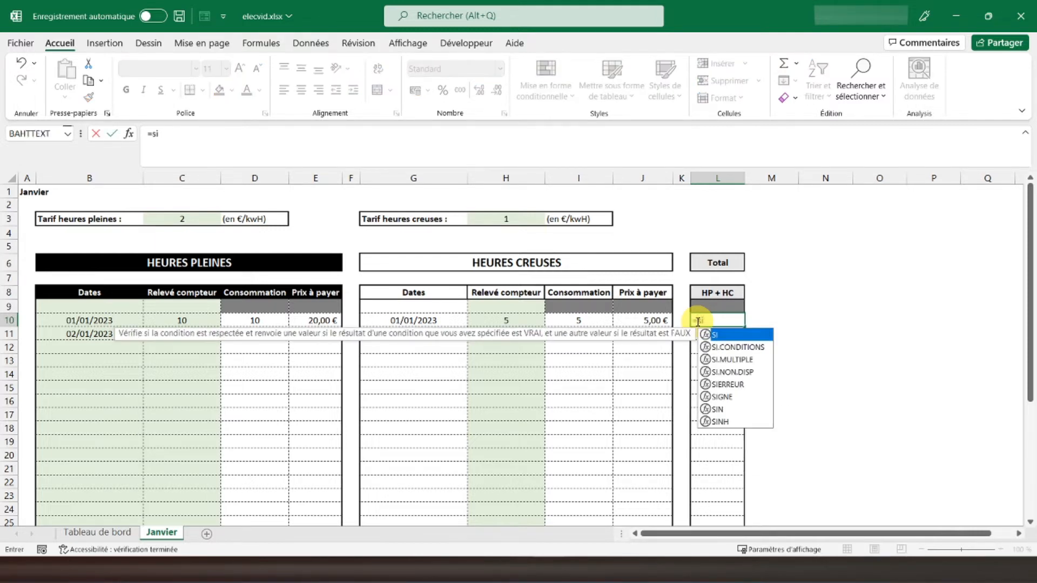
text((esterreur)
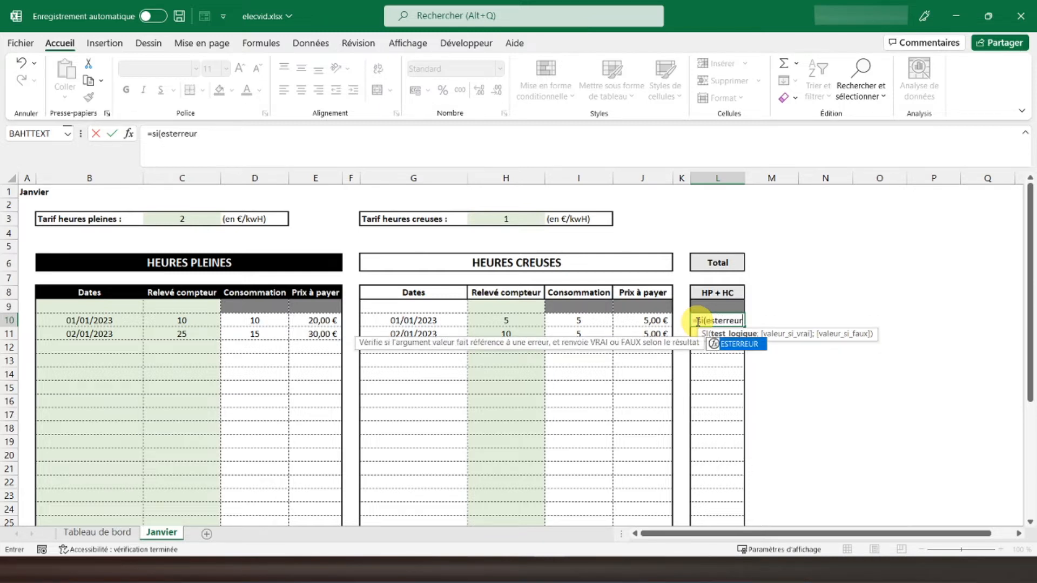
double_click(758, 346)
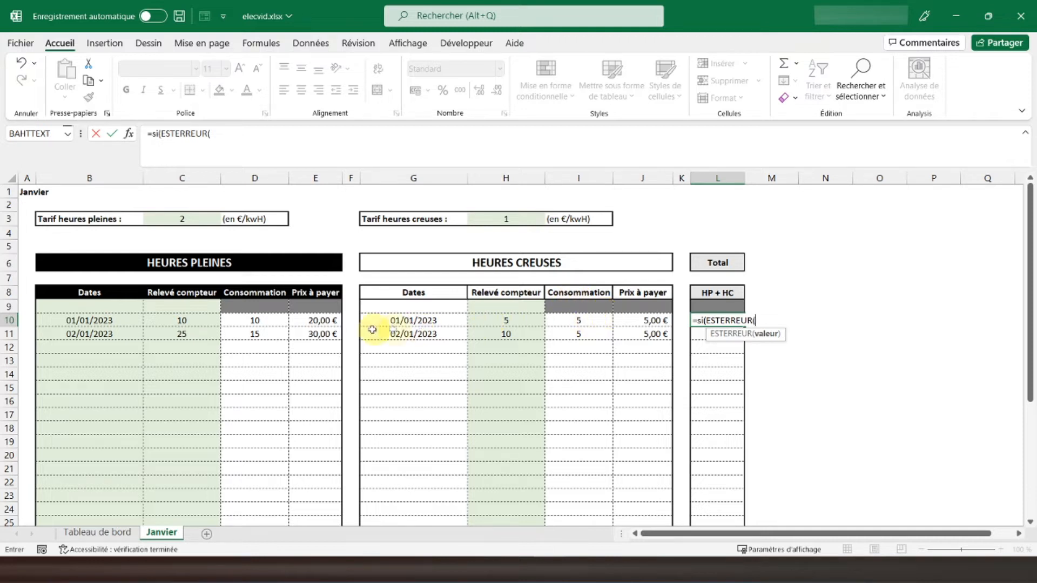
click(304, 322)
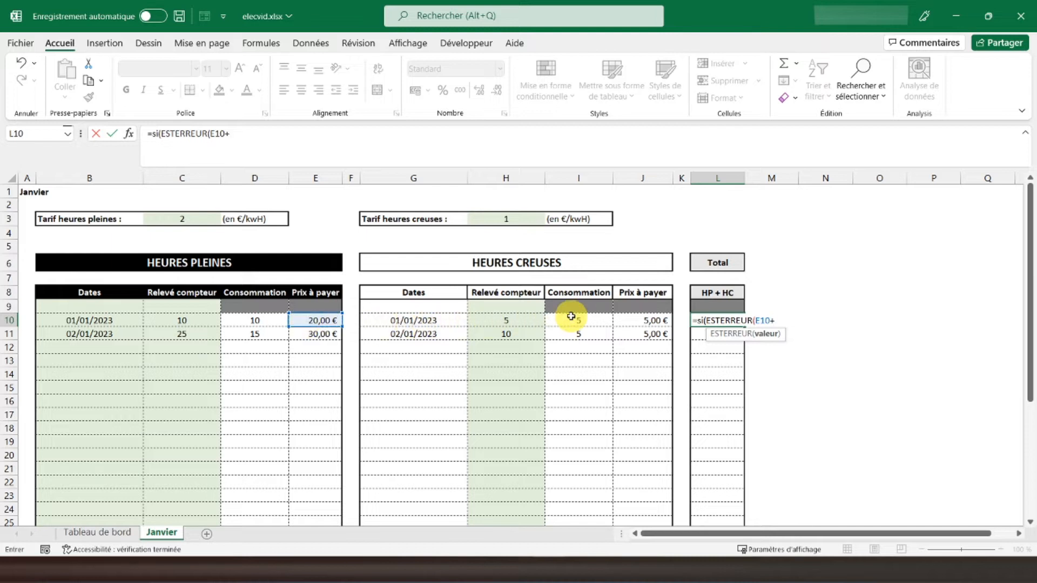
click(644, 321)
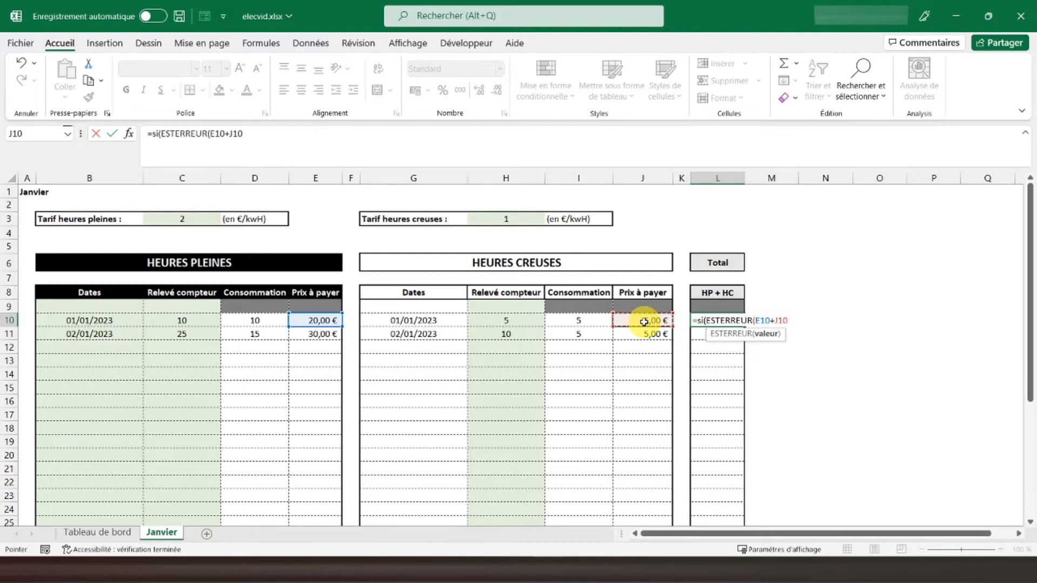
- Complete the L10 formula with "" as the true value and E10+J10 as the false value, and validate it
text();"";)
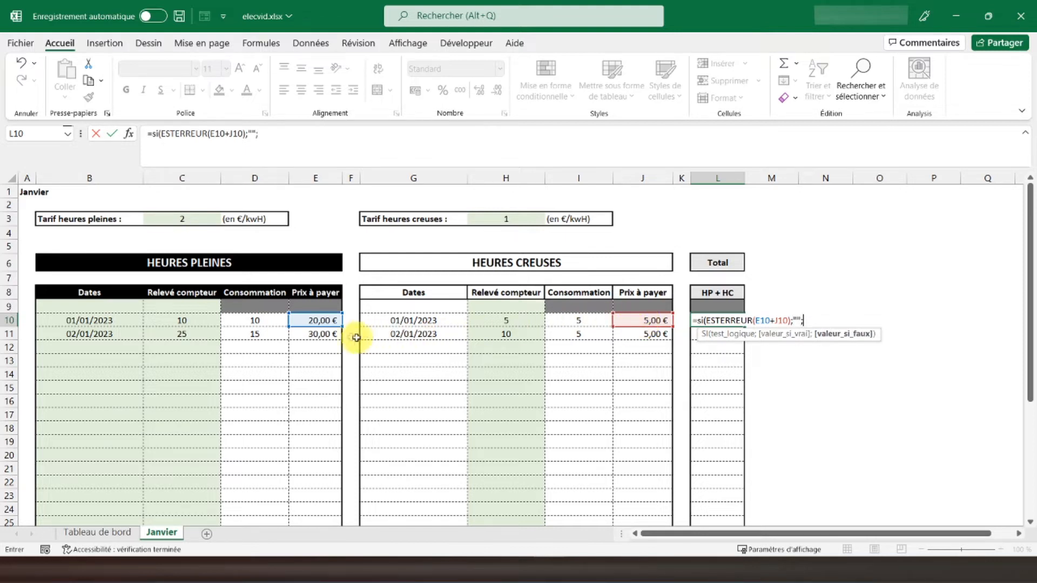
click(322, 323)
text(+)
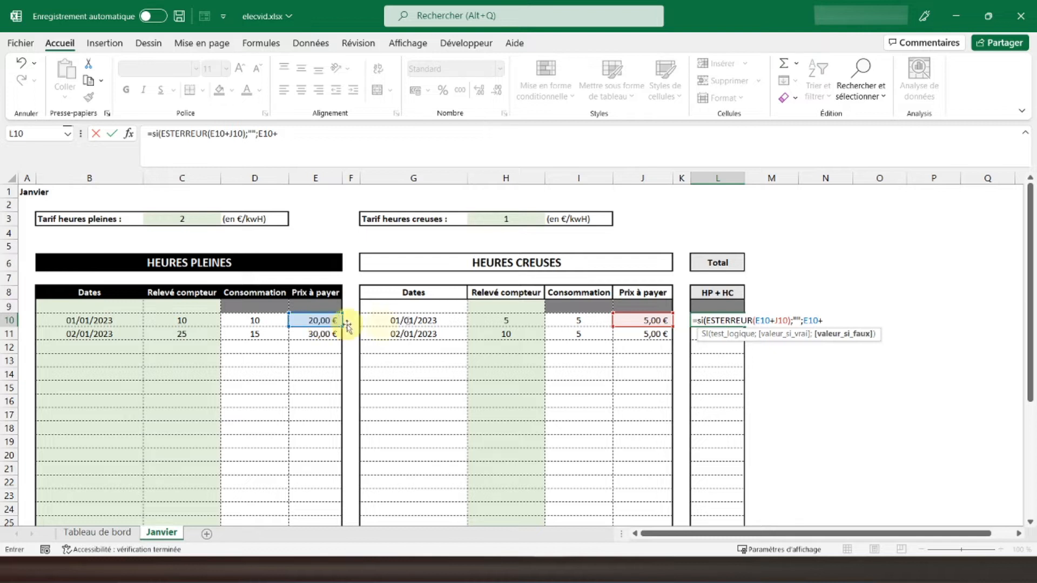
click(644, 319)
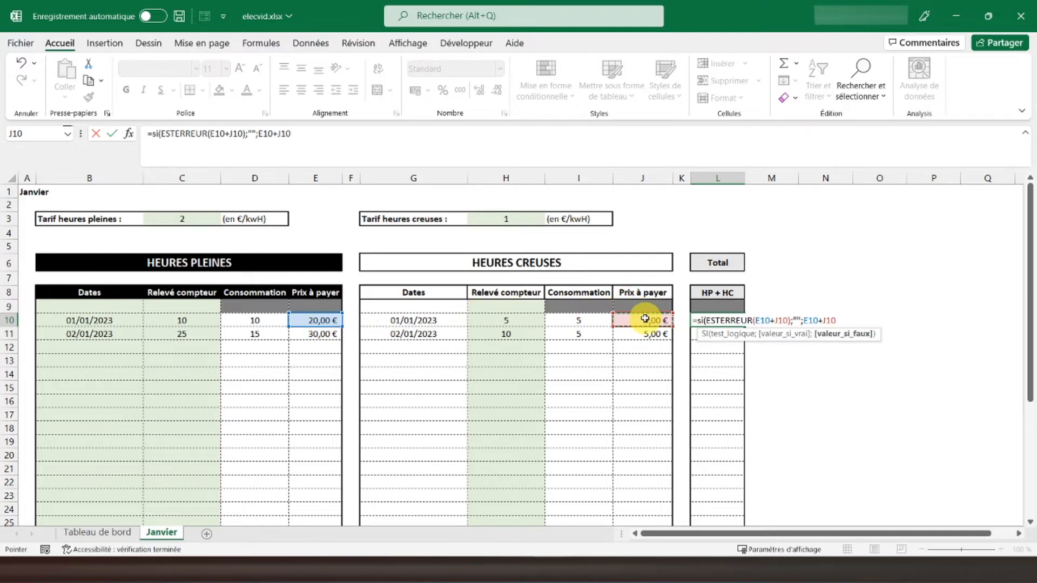
key(Return)
- Copy the total formula from L10 and paste it, formulas only, into L11:L38 of the HP + HC column
click(708, 324)
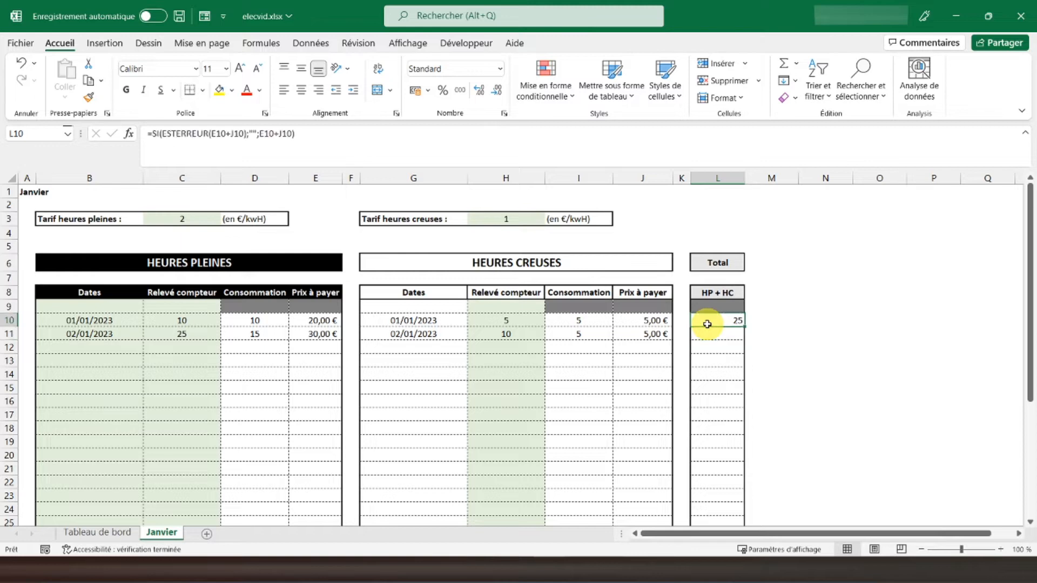
right_click(707, 324)
click(740, 199)
scroll(778, 335, down, 4)
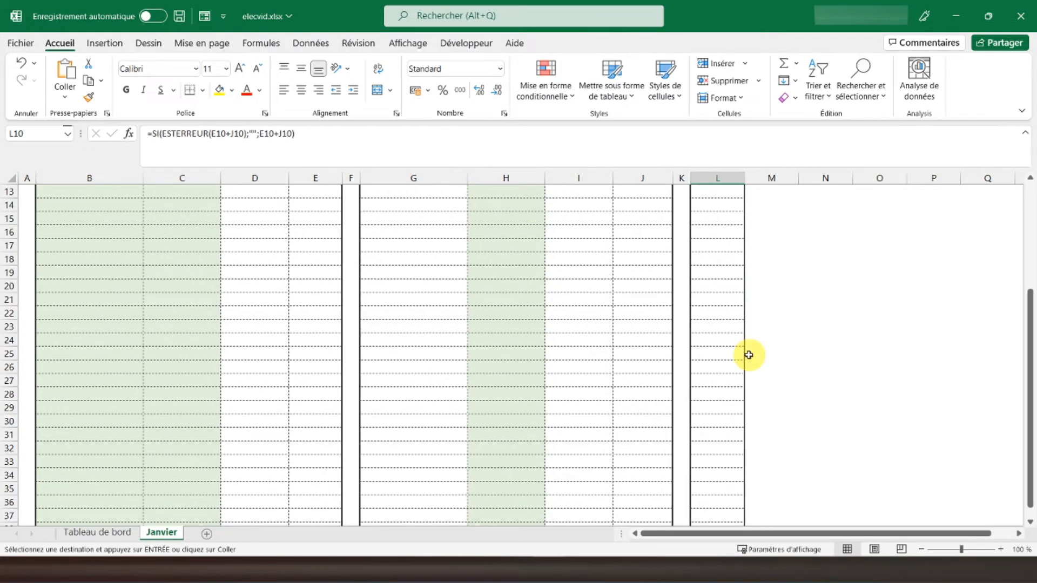
scroll(724, 378, down, 2)
drag(704, 447, 718, 327)
right_click(718, 327)
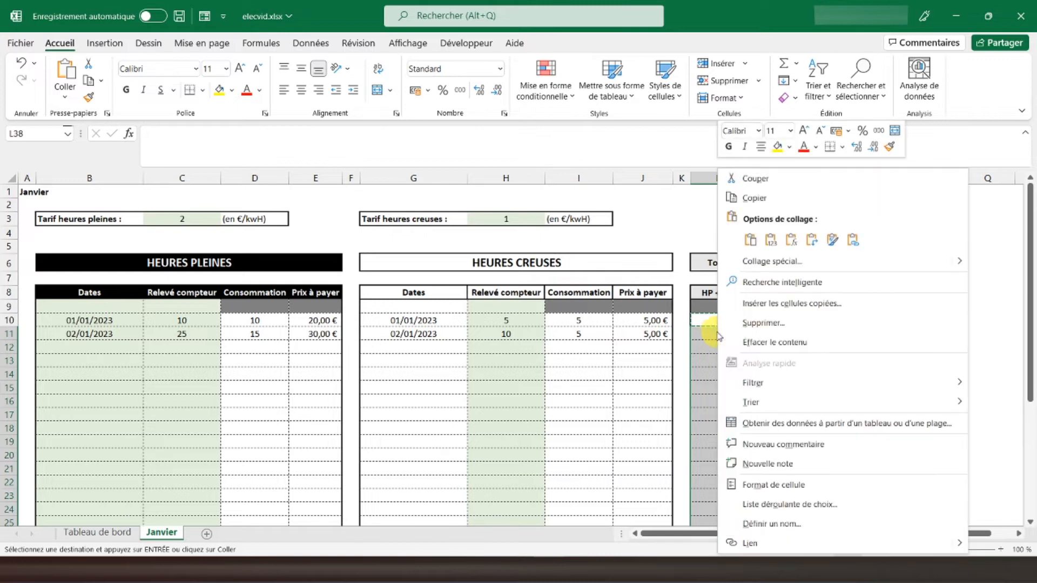
click(786, 243)
scroll(690, 297, up, 9)
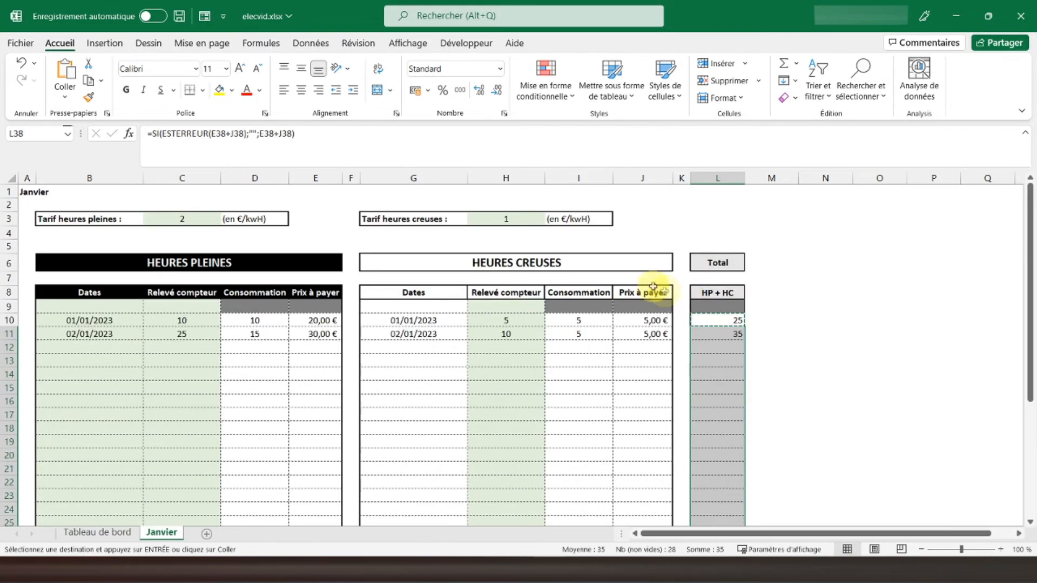
- Apply the euro accounting format to column L and make the HP + HC totals in L10:L38 bold and red
click(708, 178)
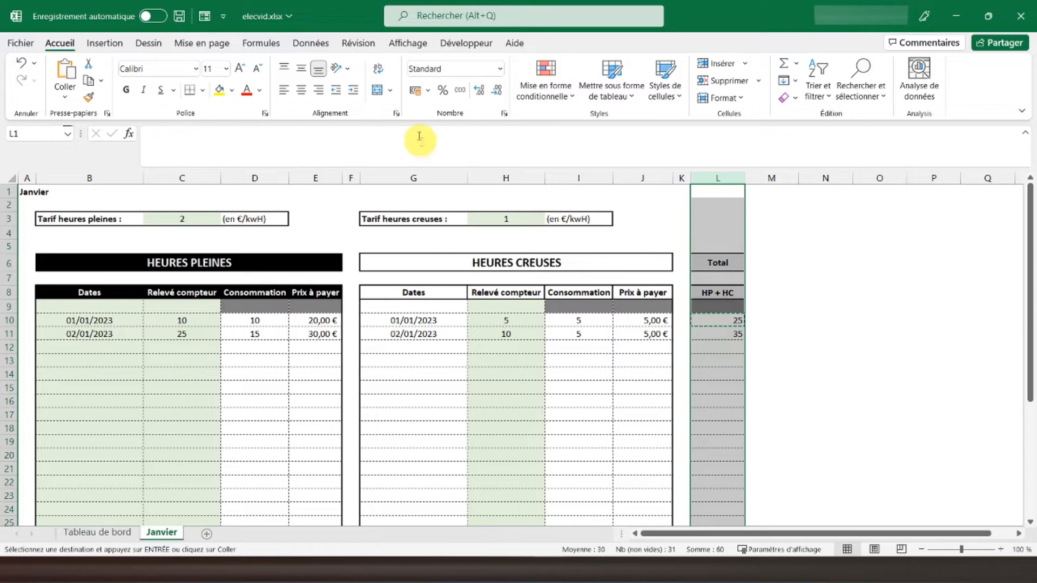
click(416, 91)
scroll(827, 403, down, 2)
scroll(827, 404, up, 2)
drag(723, 323, 726, 500)
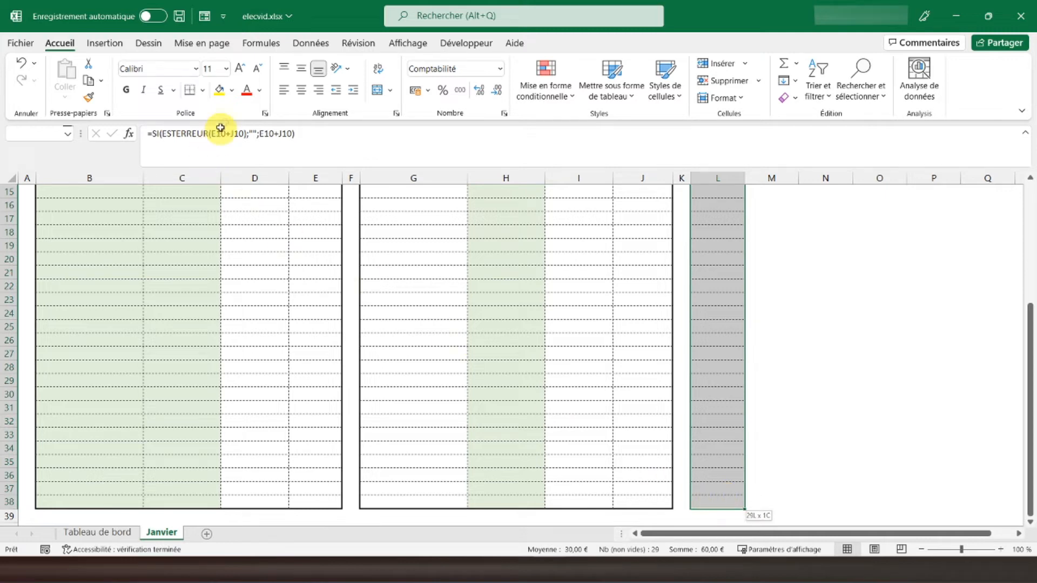
click(246, 96)
click(126, 90)
click(722, 369)
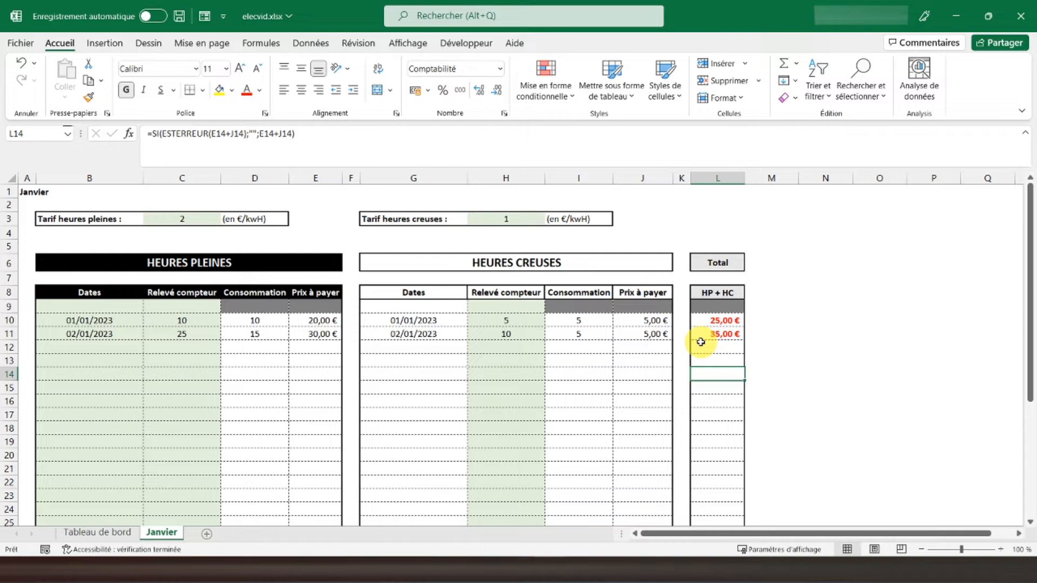
click(722, 177)
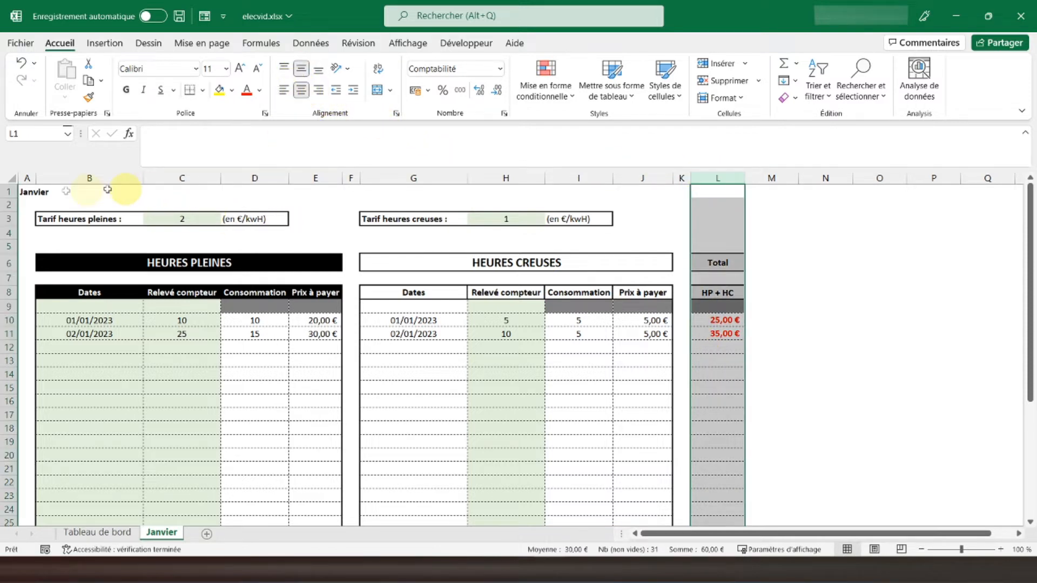
click(49, 189)
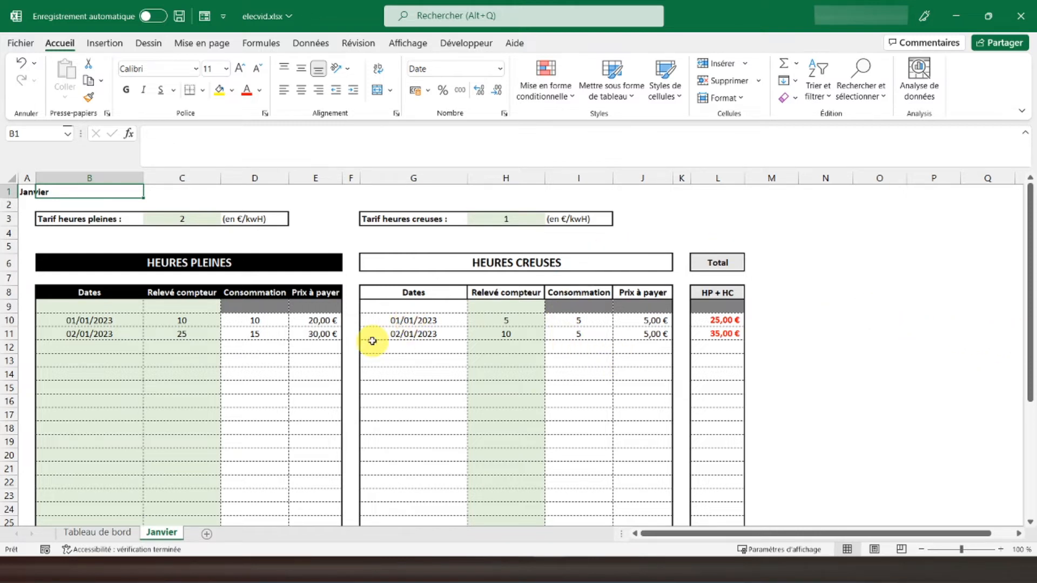
click(27, 191)
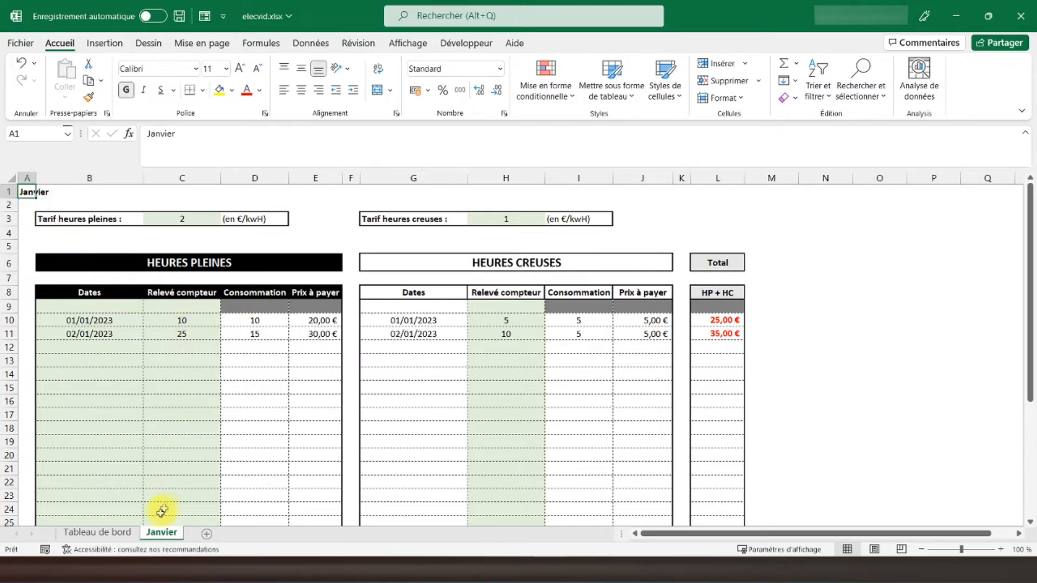
- Create a copy of the Janvier sheet and place it last in the elecvid.xlsx workbook
right_click(168, 536)
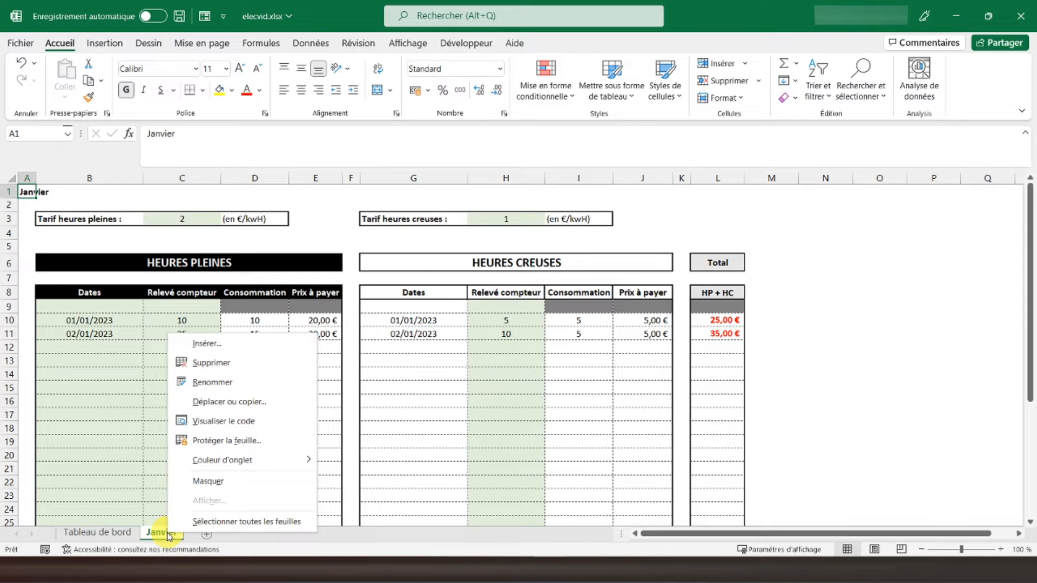
click(84, 431)
right_click(168, 536)
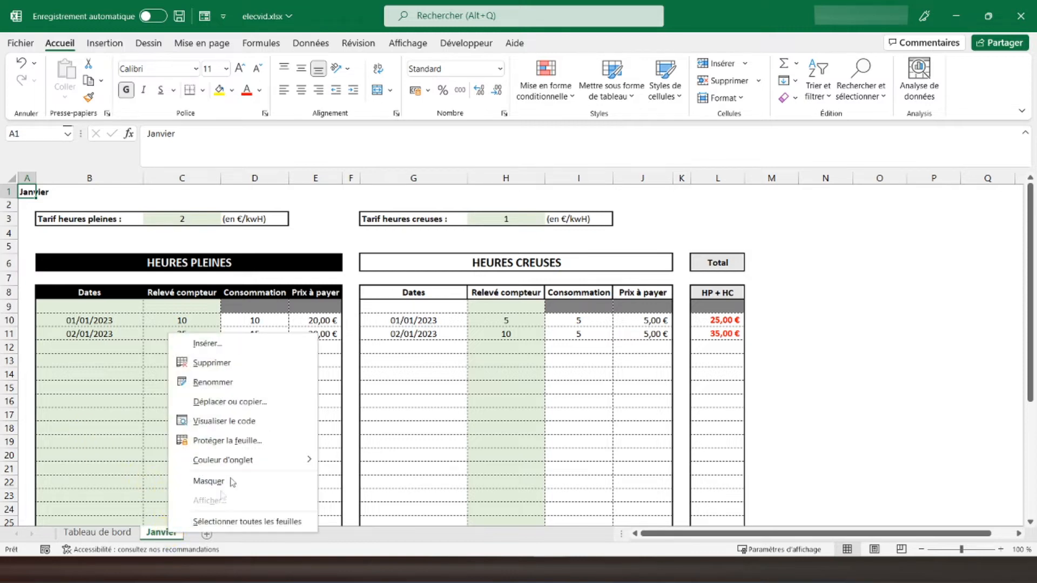
click(235, 409)
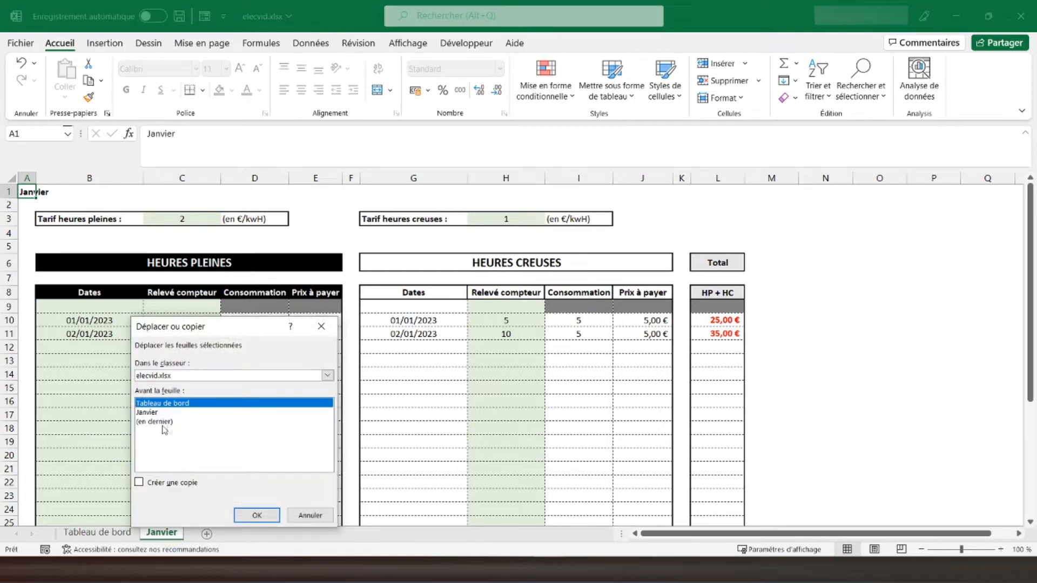
click(162, 422)
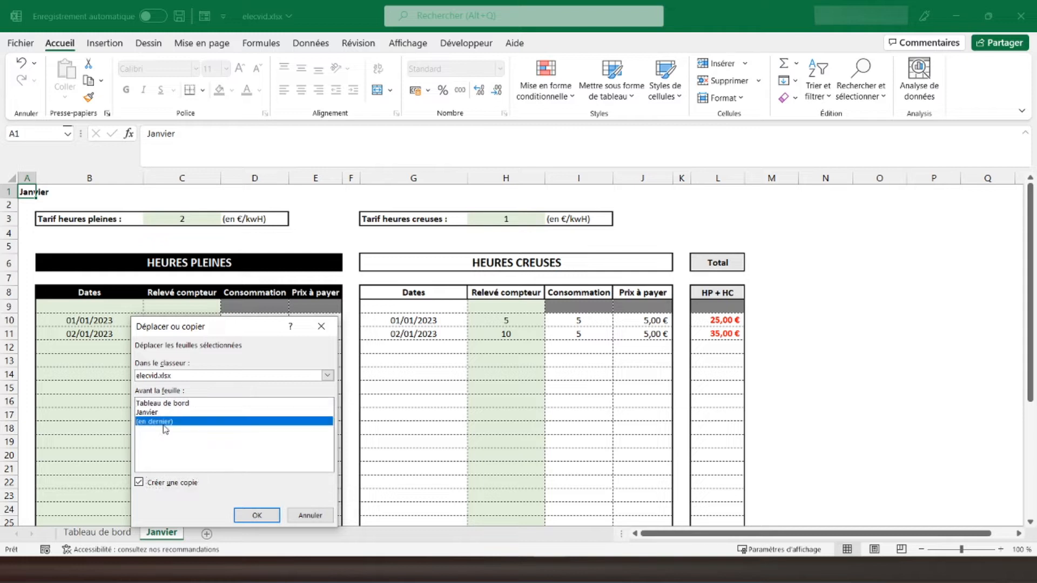
click(252, 514)
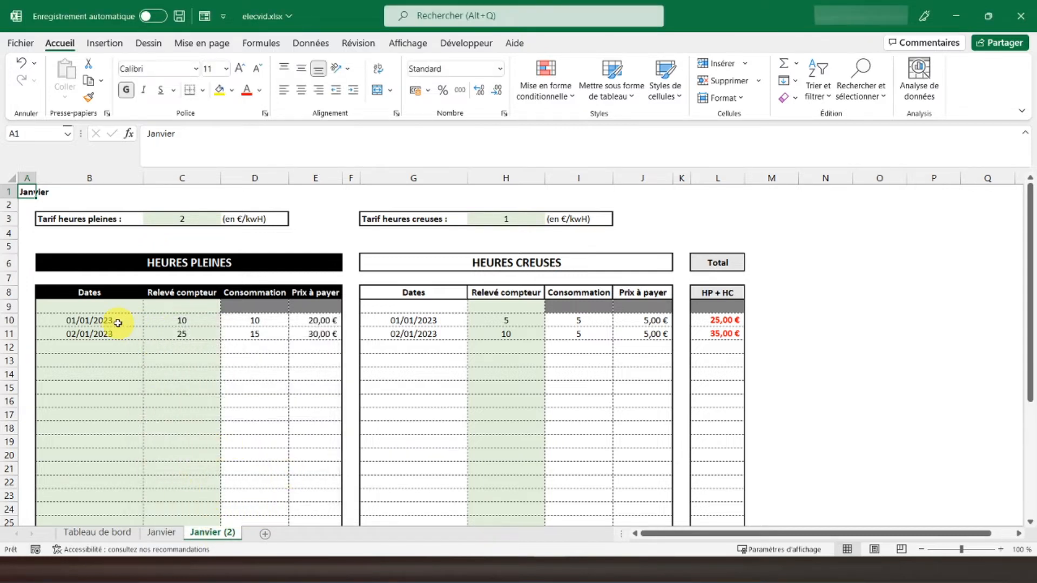
- Clear the dates and meter readings in B10:C11 and H10:H11, plus both tariffs in H3 and C3, on the copied sheet
drag(105, 321, 151, 336)
key(Delete)
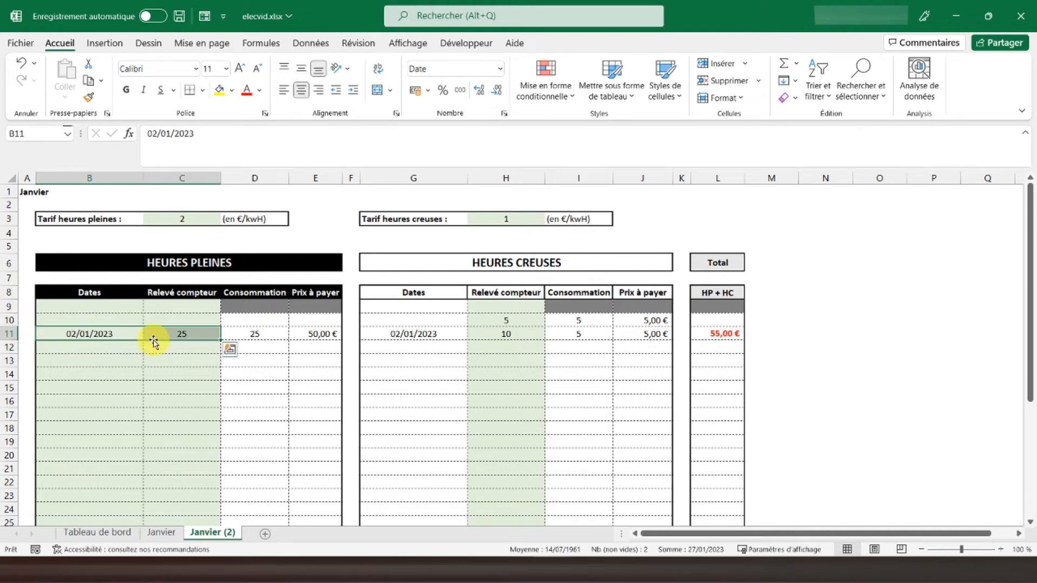
key(Delete)
drag(506, 320, 506, 333)
key(Delete)
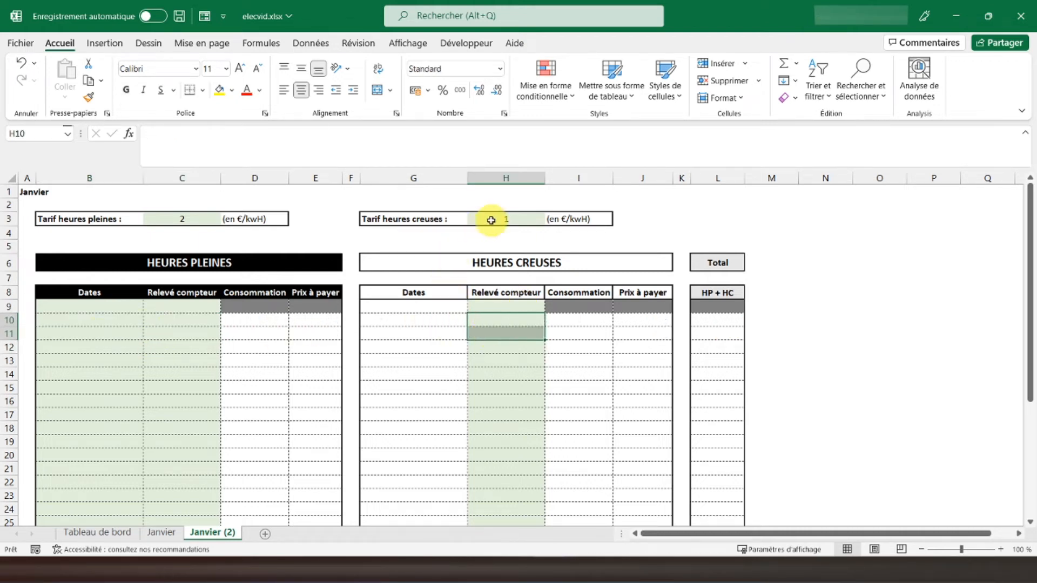
click(493, 219)
key(Delete)
click(186, 221)
key(Delete)
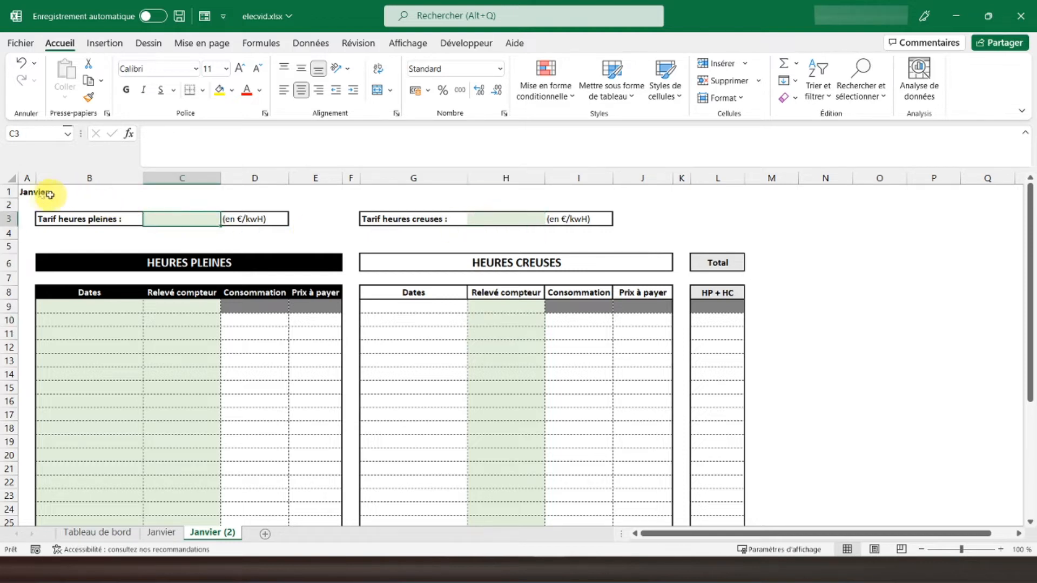
- Change the title in A1 to Février and rename the copied sheet Février
click(39, 197)
click(31, 194)
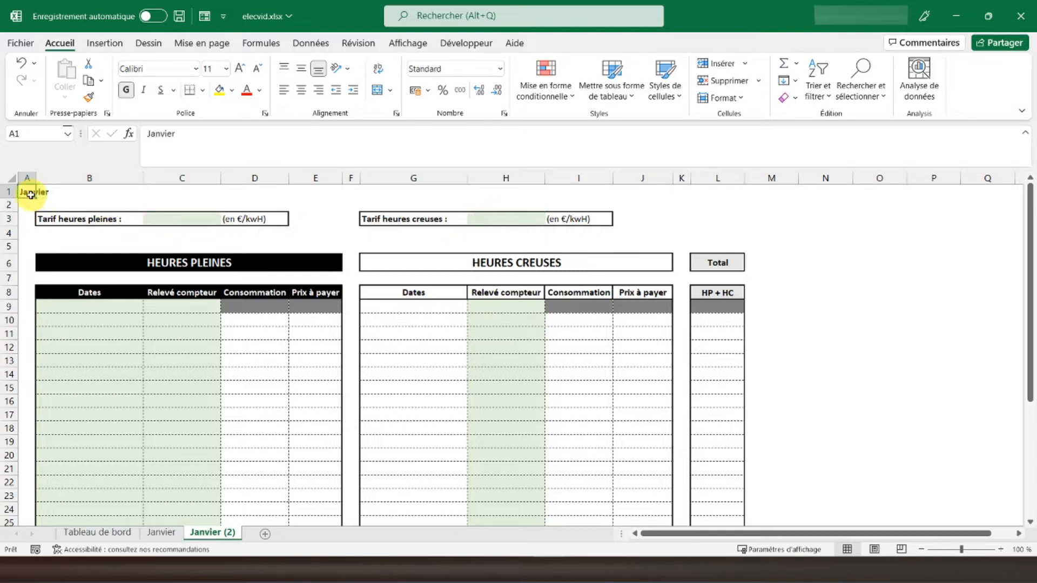
text(Févr)
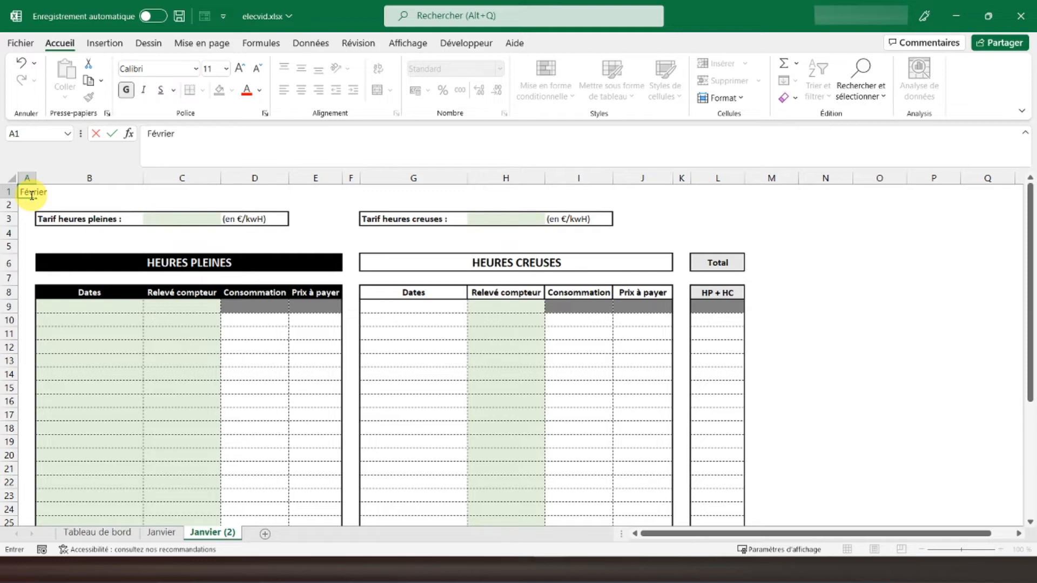
key(Return)
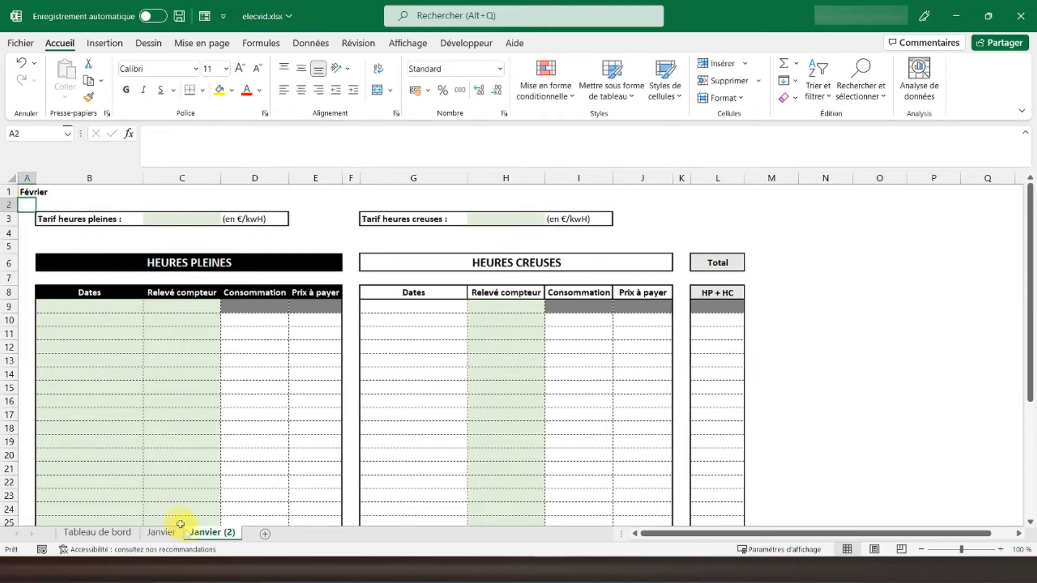
double_click(212, 533)
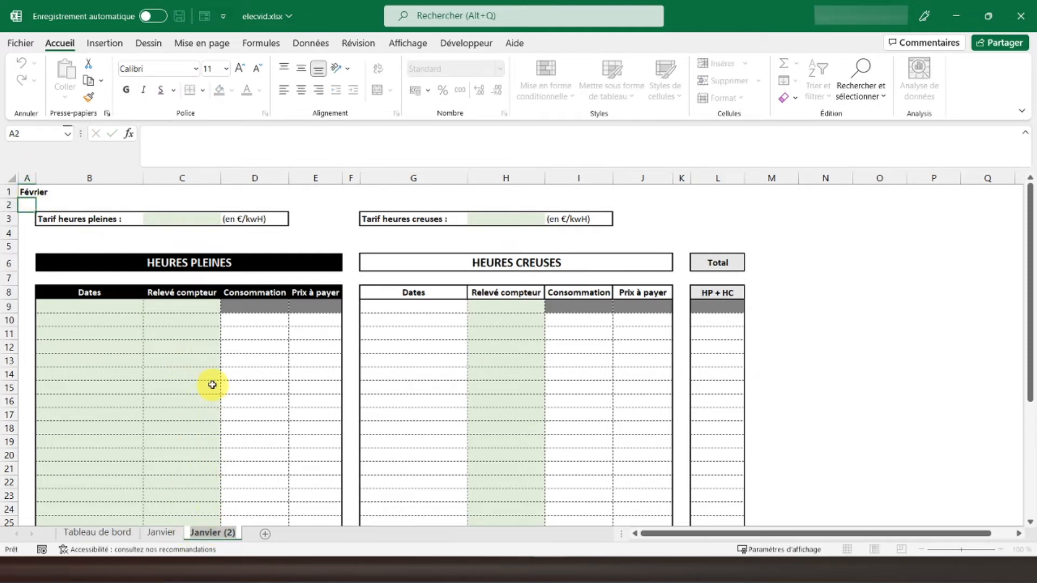
text(Février)
key(Return)
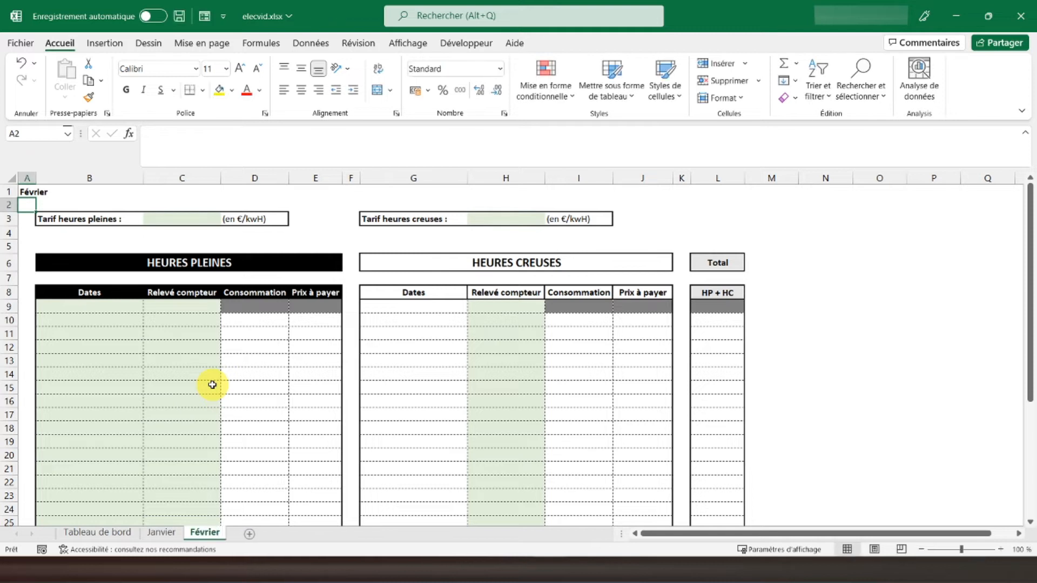
- Copy the Janvier and Février sheets together and place the copies last in the workbook
click(162, 535)
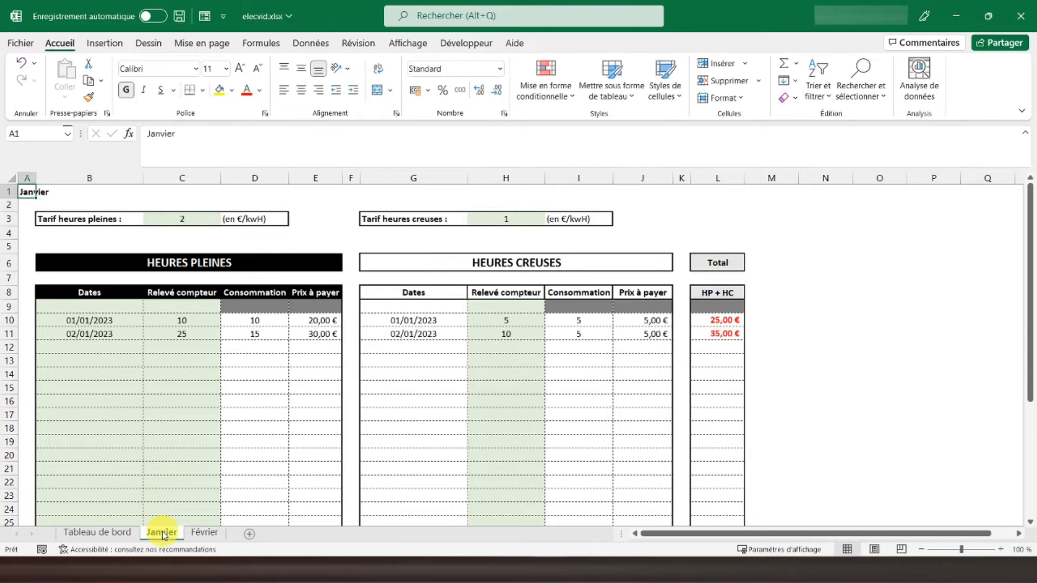
ctrl+click(206, 534)
right_click(207, 537)
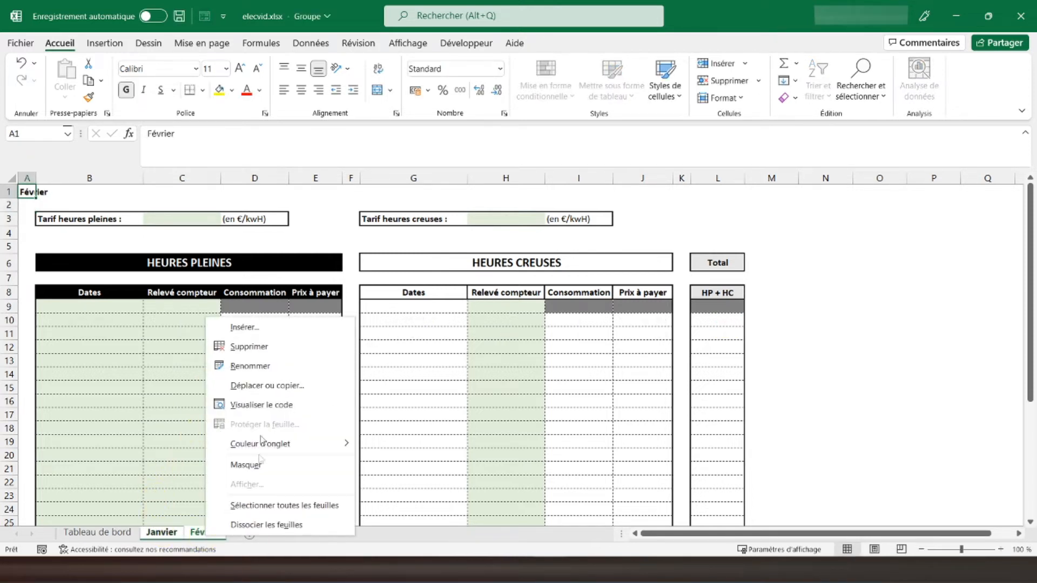
click(267, 386)
click(197, 462)
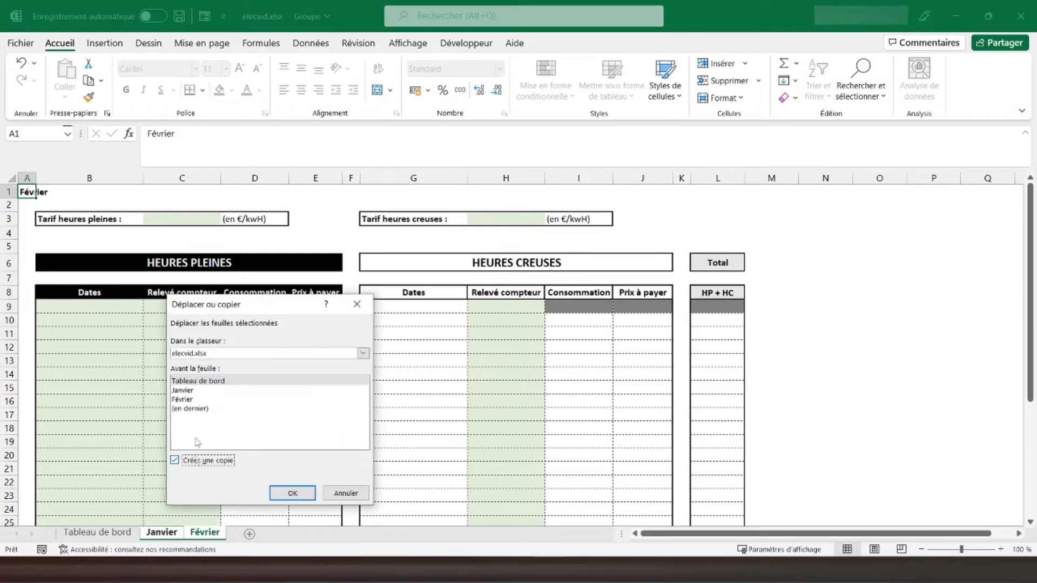
click(192, 409)
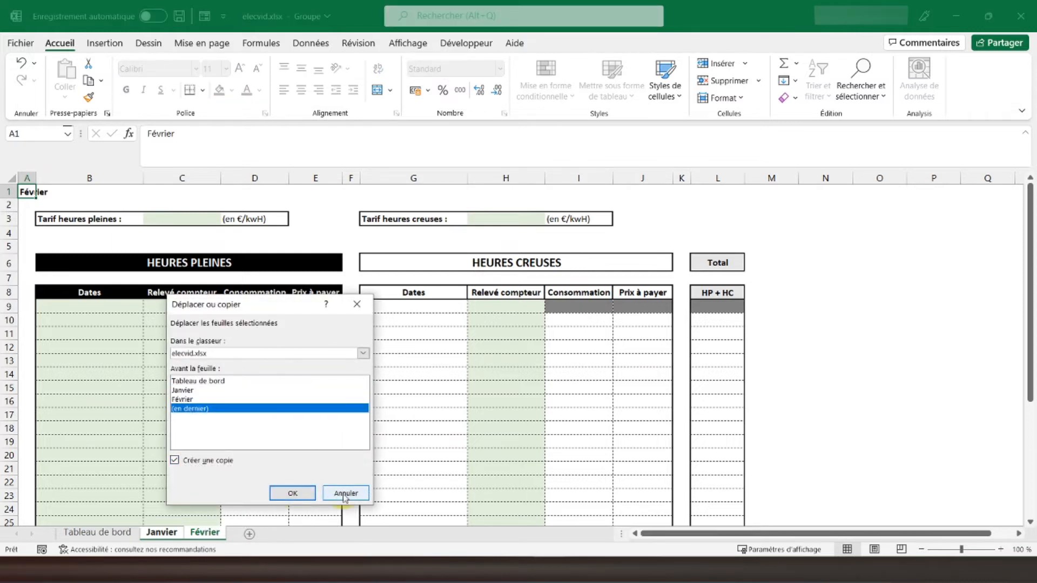
click(300, 497)
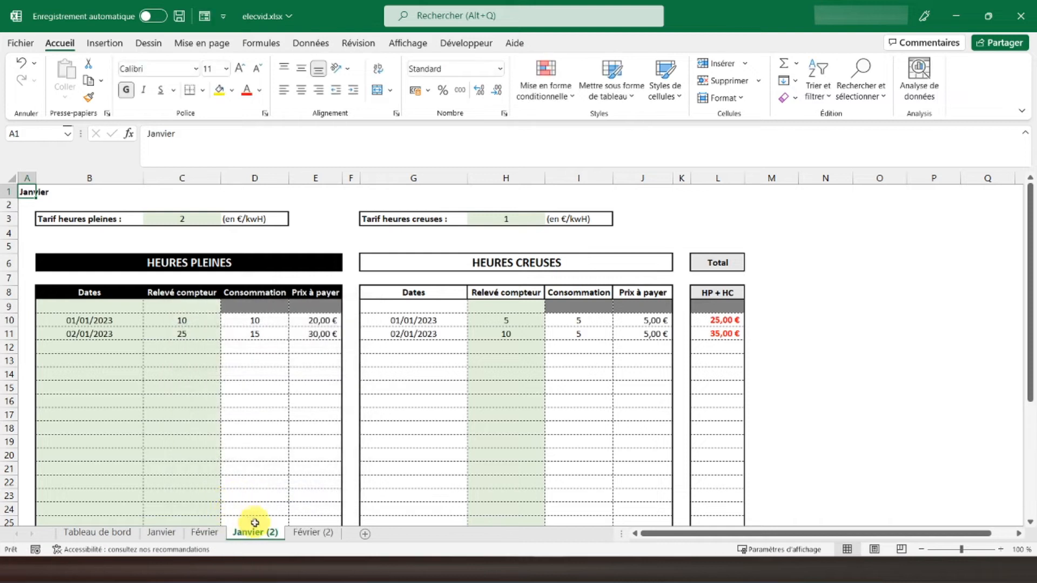
- On the Janvier (2) sheet, clear the dates and readings in B10:C11 and H10:H11 and the tariffs in H3 and C3
drag(63, 320, 153, 334)
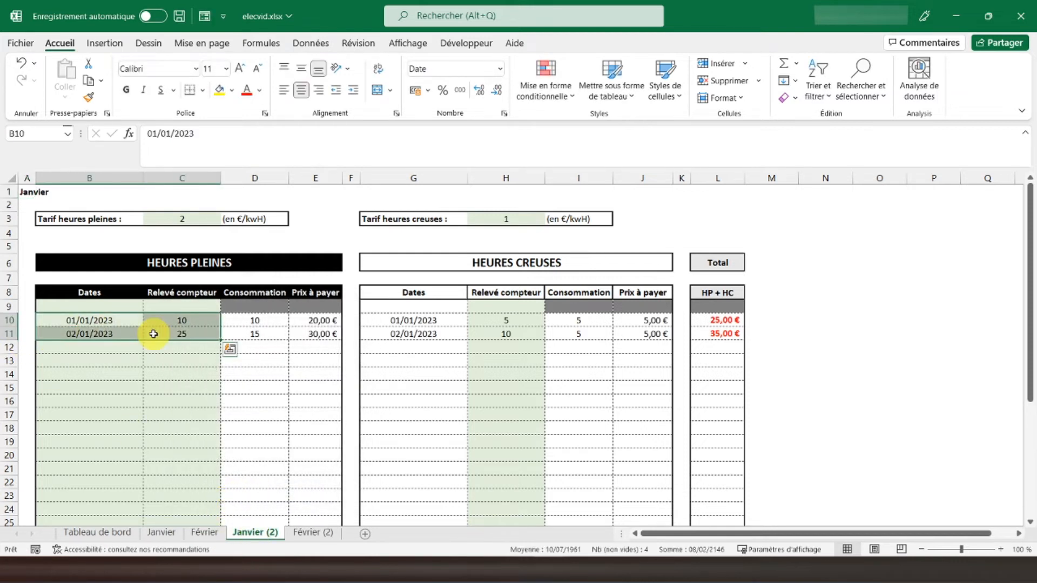
key(Delete)
drag(496, 319, 498, 333)
key(Delete)
click(507, 221)
key(Delete)
click(184, 219)
key(Delete)
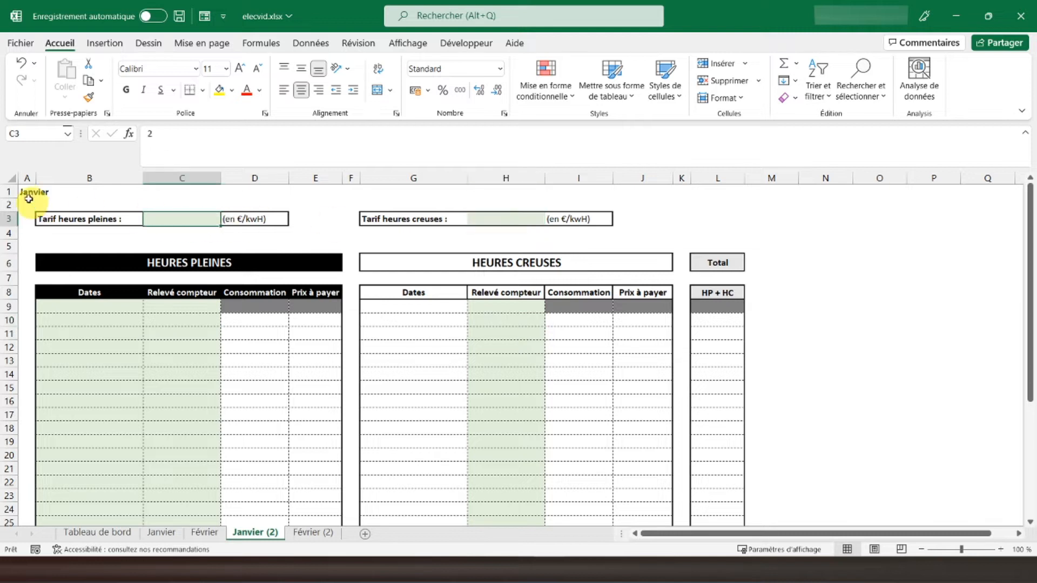
- Set the title in A1 to Mars and rename the Janvier (2) sheet Mars
click(24, 192)
text(Mars)
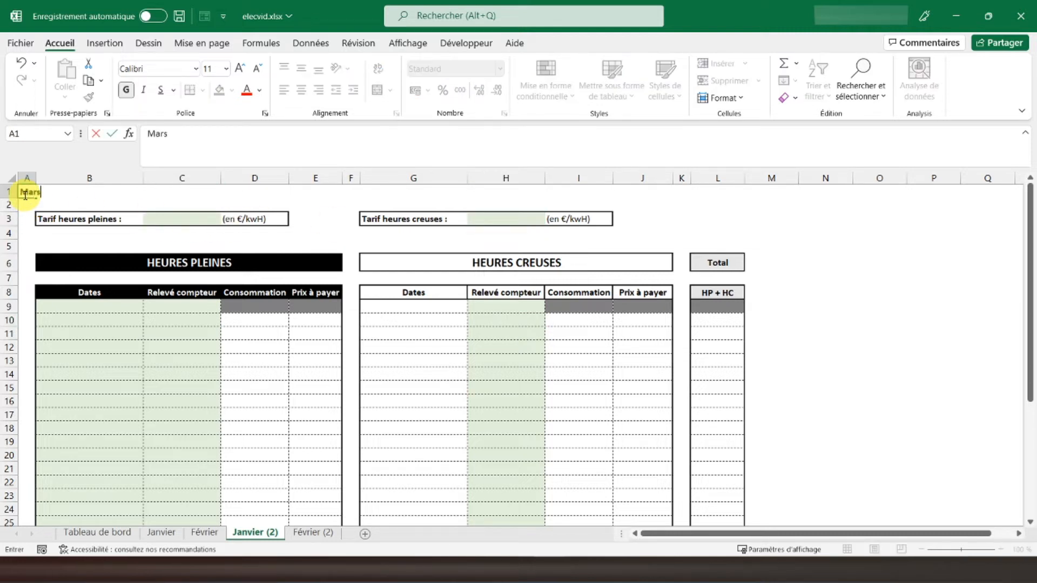
key(Return)
click(24, 193)
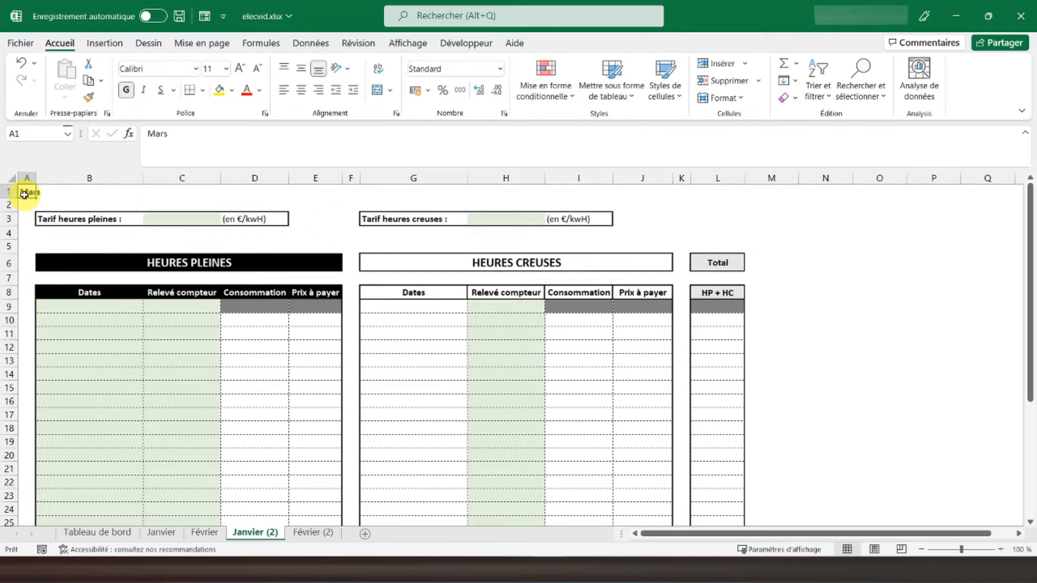
double_click(264, 532)
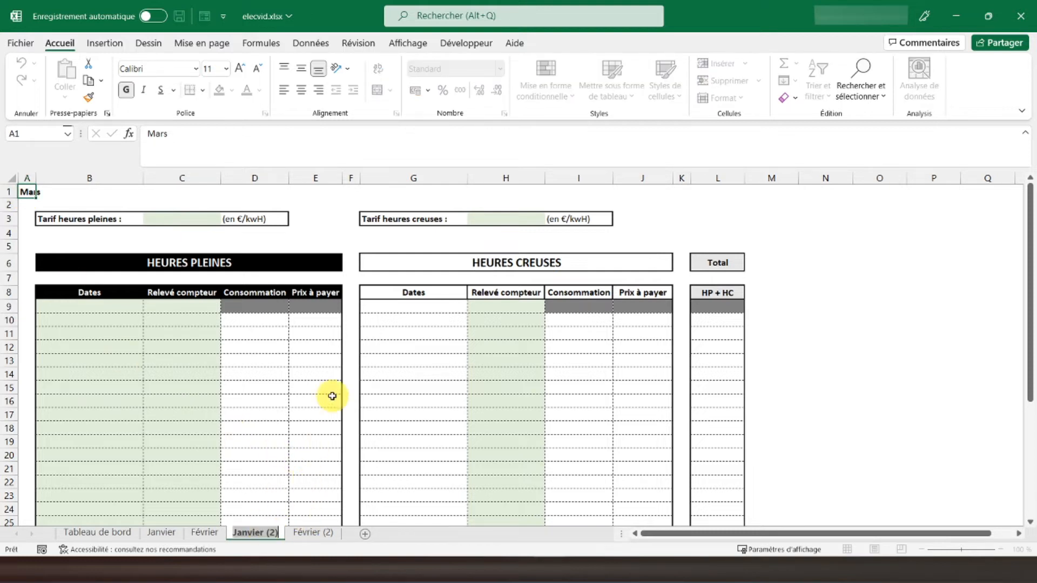
text(Mars)
key(Return)
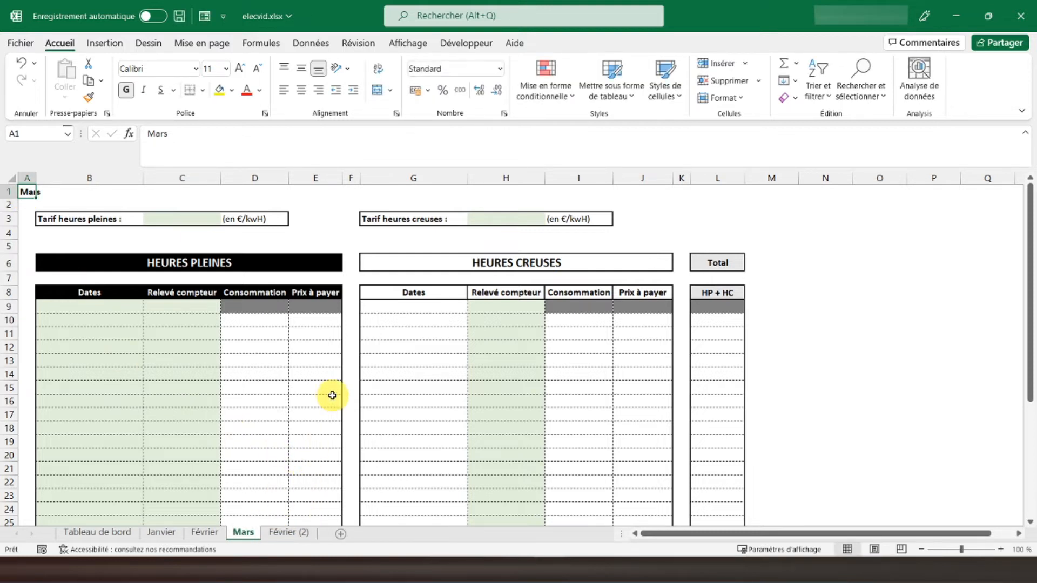
- Rename the Février (2) sheet Avril and set its title in A1 to Avril
double_click(289, 532)
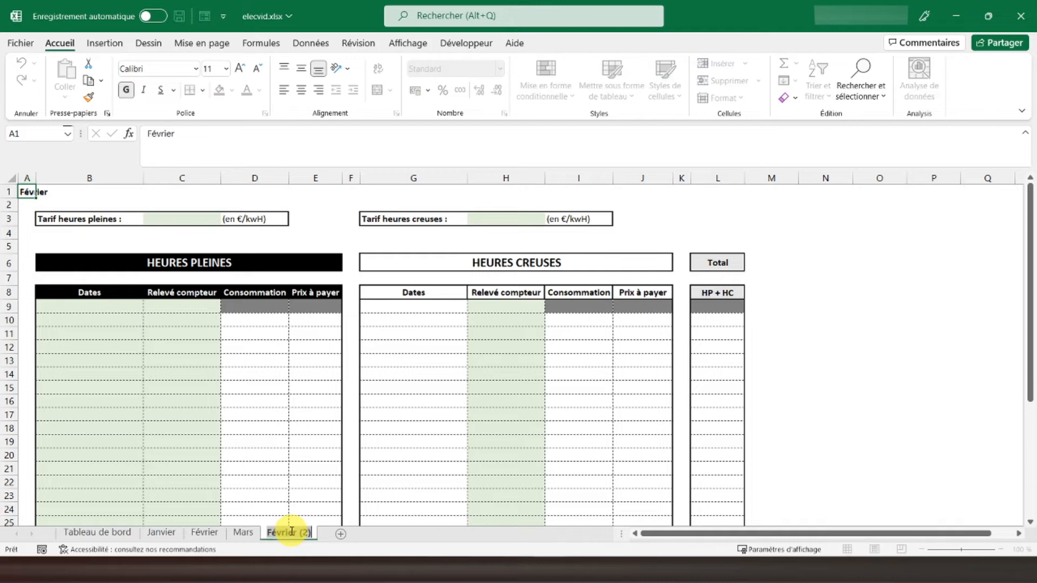
text(Avri)
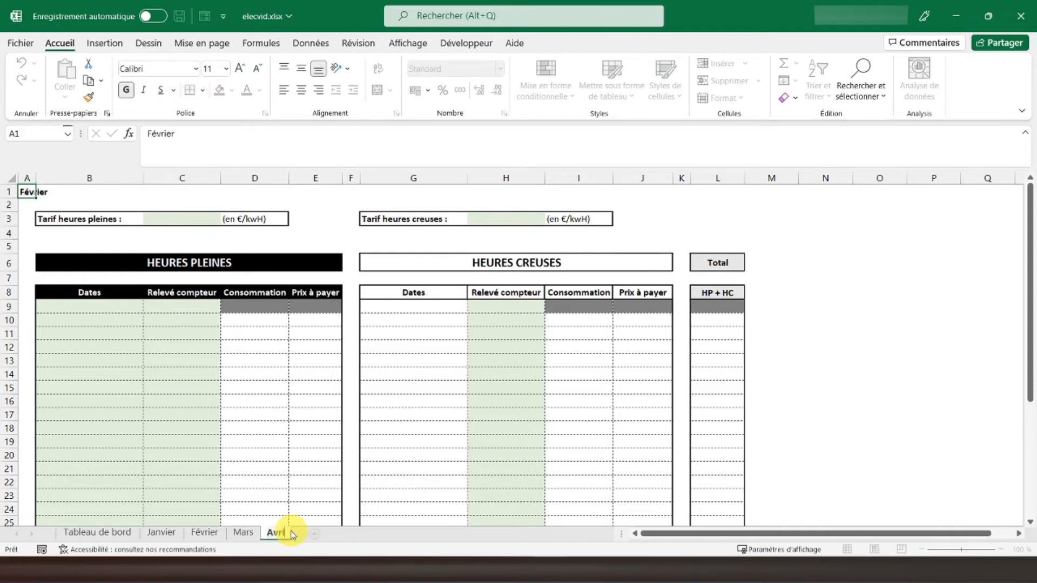
text(l)
key(Return)
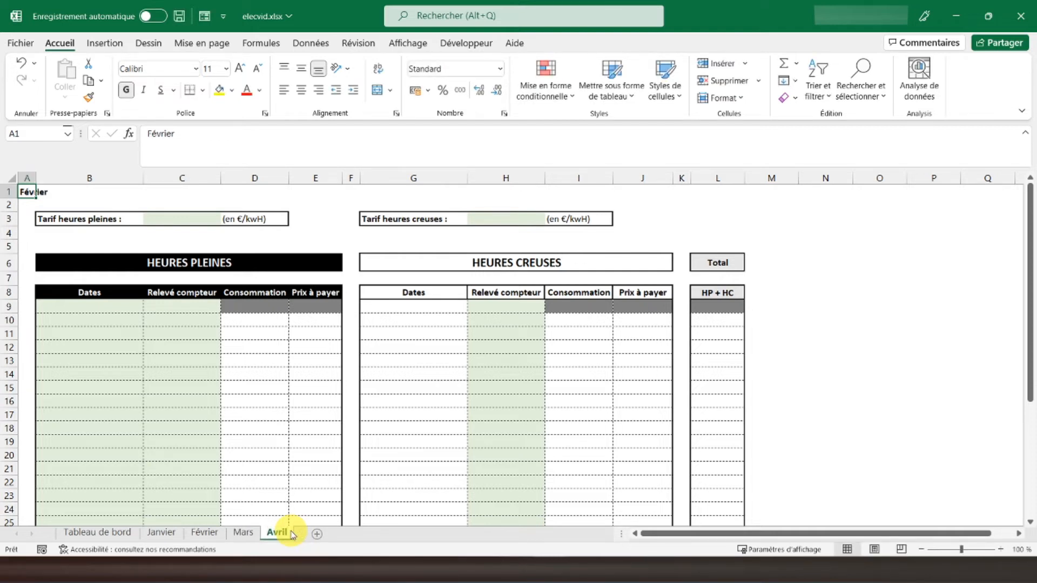
text(Avril)
key(Return)
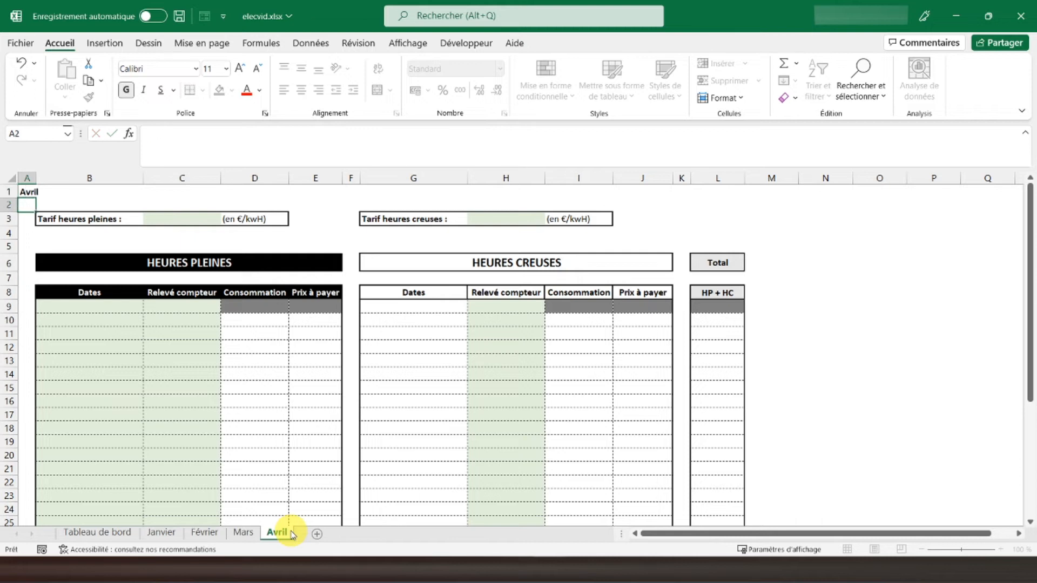
- Copy the Février, Mars and Avril sheets together and place the copies at the end of the workbook
click(214, 532)
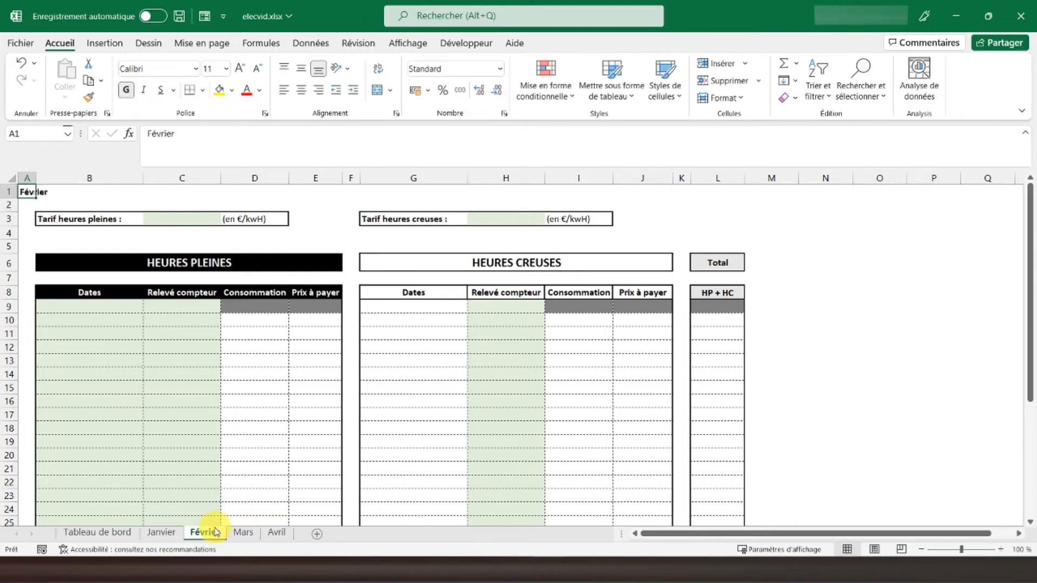
shift+click(276, 534)
right_click(275, 534)
click(343, 387)
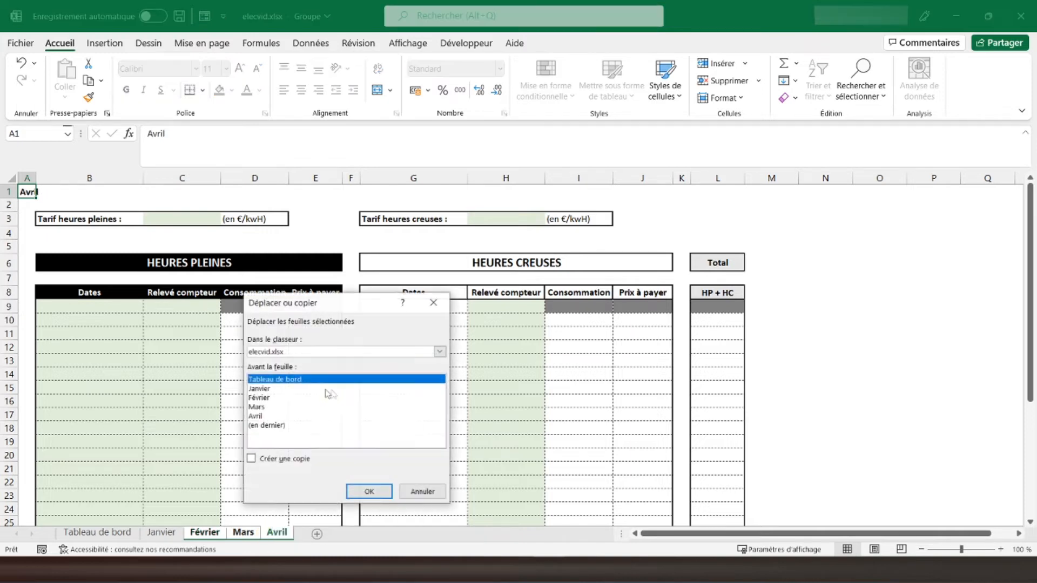
click(279, 459)
click(278, 426)
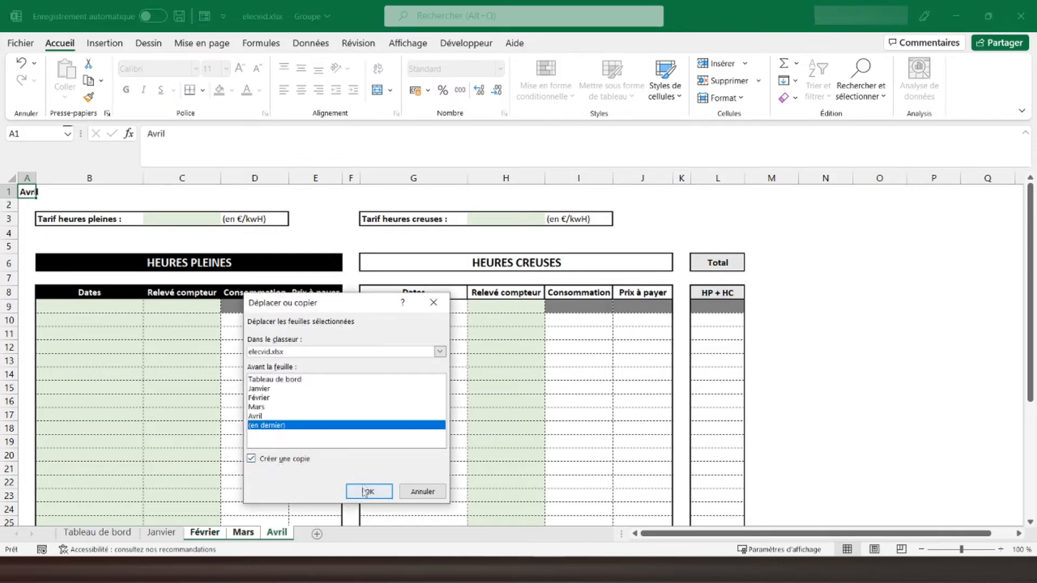
click(369, 491)
- Rename the Février (2) sheet Mai and set its title in A1 to Mai
double_click(312, 535)
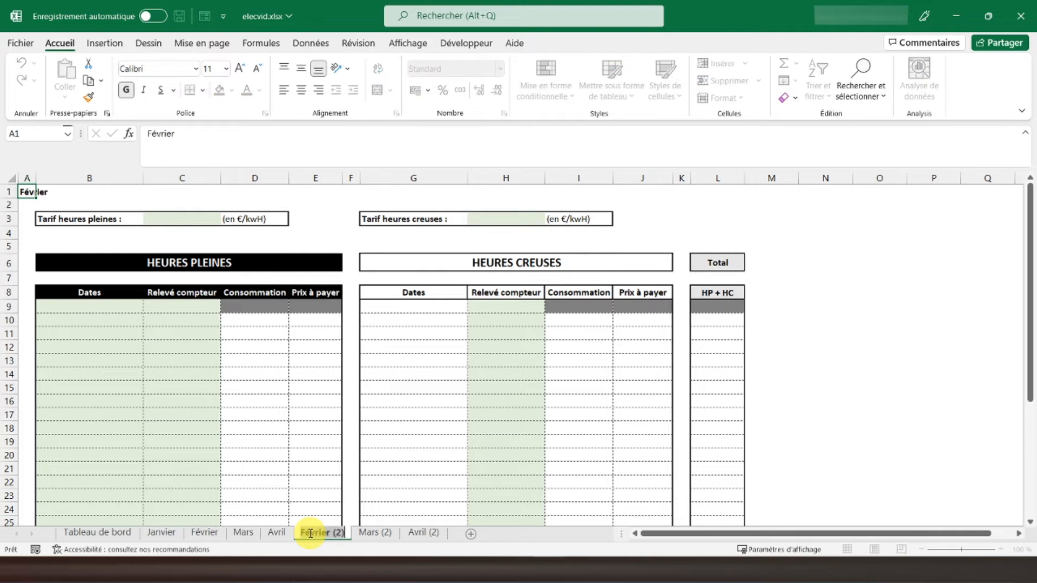
text(Mai)
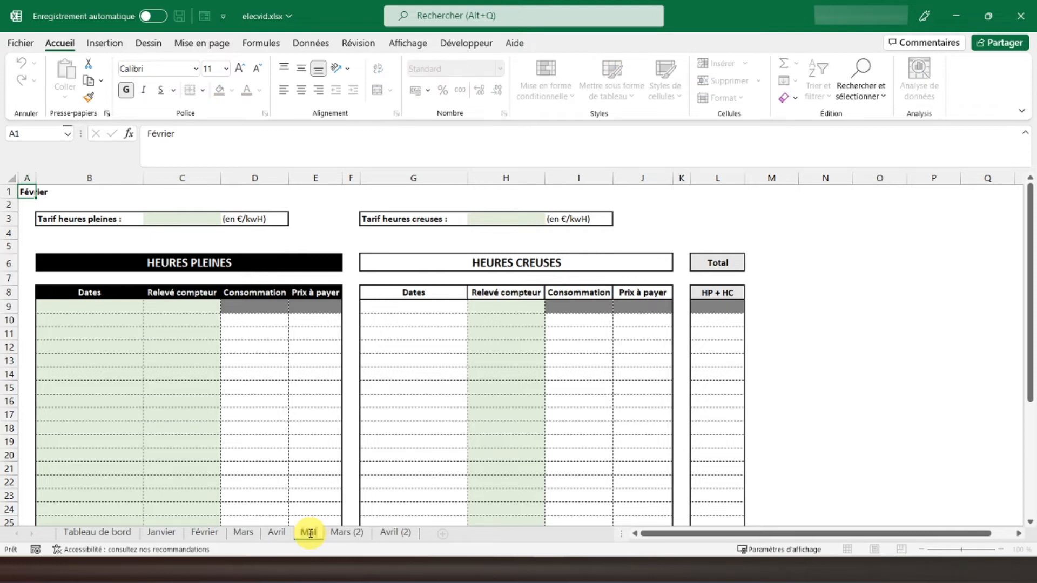
key(Return)
text(Mai)
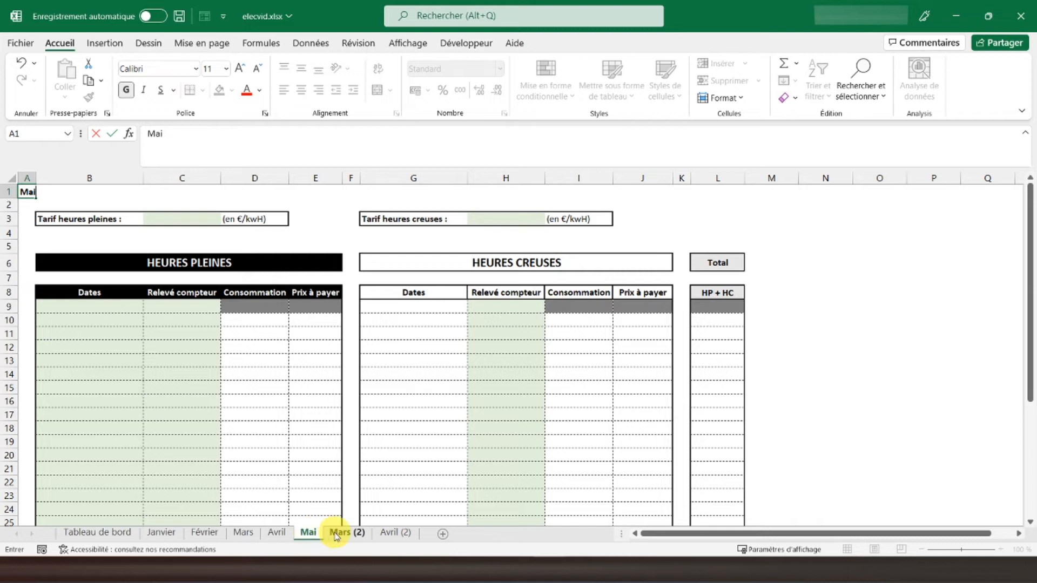
- Rename the Mars (2) sheet Juin and set its title in A1 to Juin
click(335, 533)
double_click(335, 533)
text(Juin)
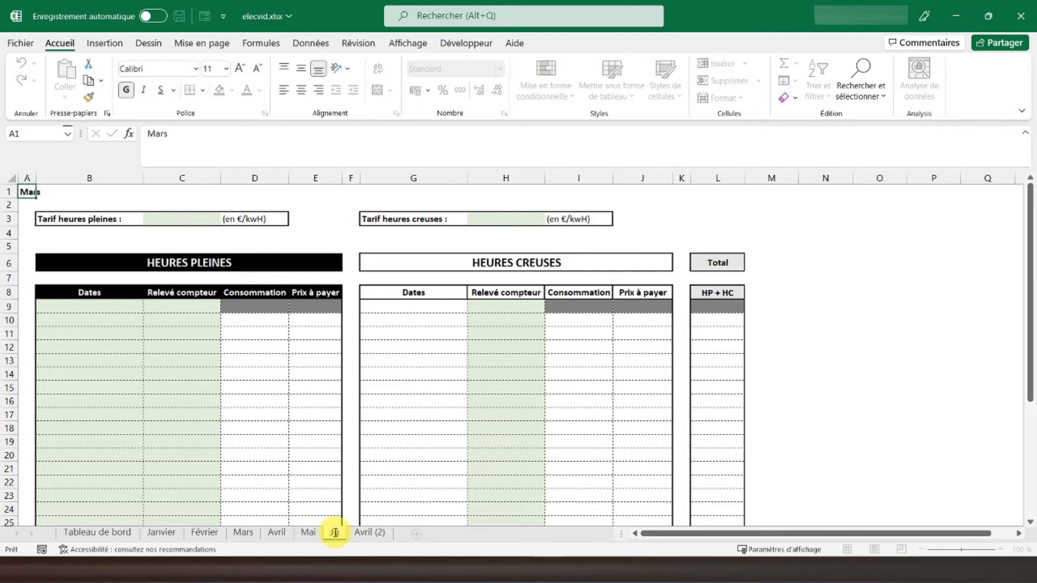
key(Return)
text(Jui)
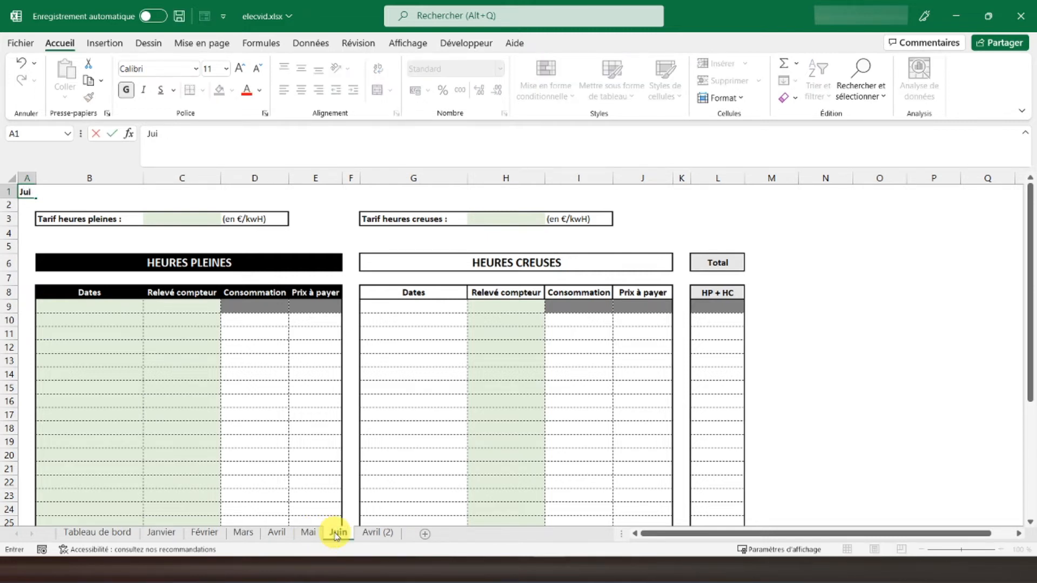
text(n)
key(Return)
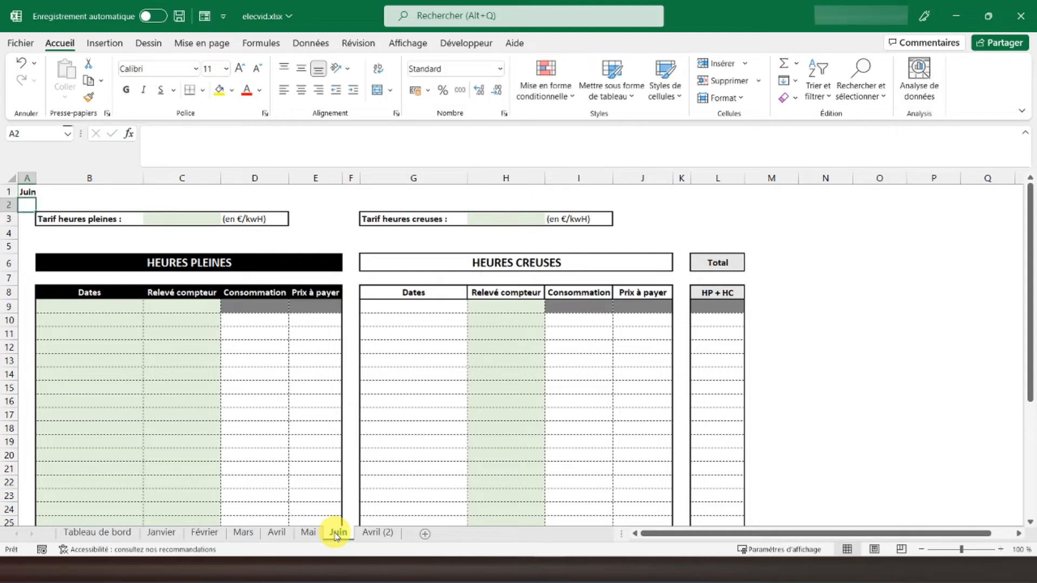
- Rename the Avril (2) sheet Juillet and set its title in A1 to Juillet
click(373, 533)
text(Juillet)
key(Return)
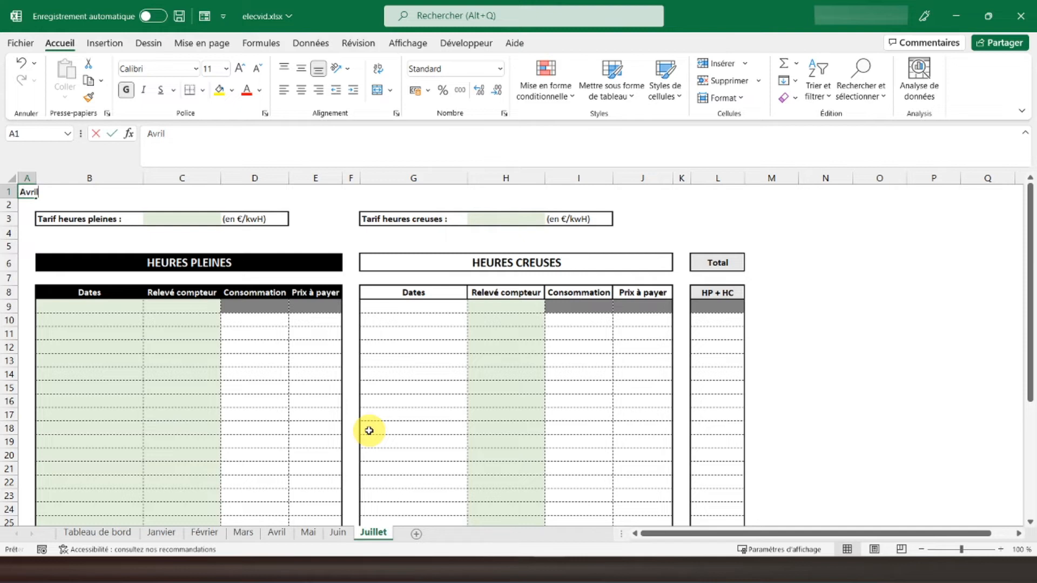
text(Juillet)
key(Return)
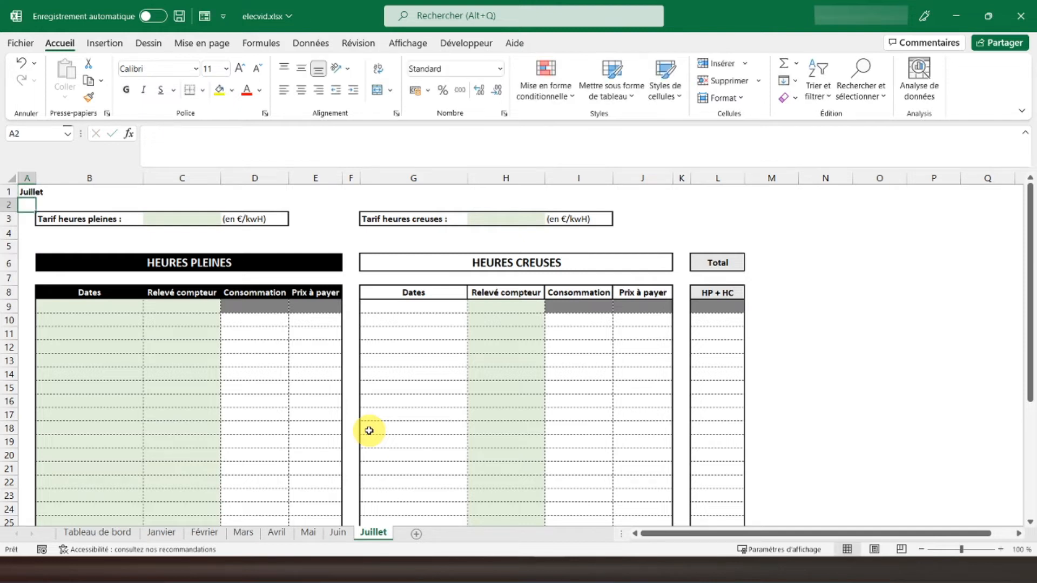
- Copy the six sheets from Février through Juillet together and place the copies last in the workbook
click(205, 532)
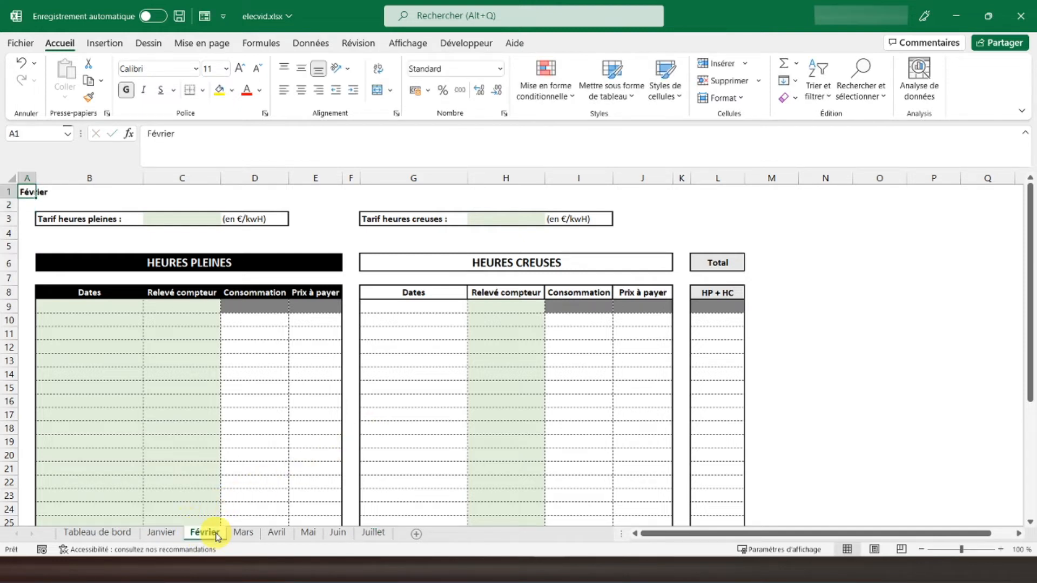
ctrl+click(243, 533)
ctrl+click(277, 532)
ctrl+click(308, 532)
ctrl+click(338, 533)
ctrl+click(373, 532)
right_click(367, 535)
click(373, 389)
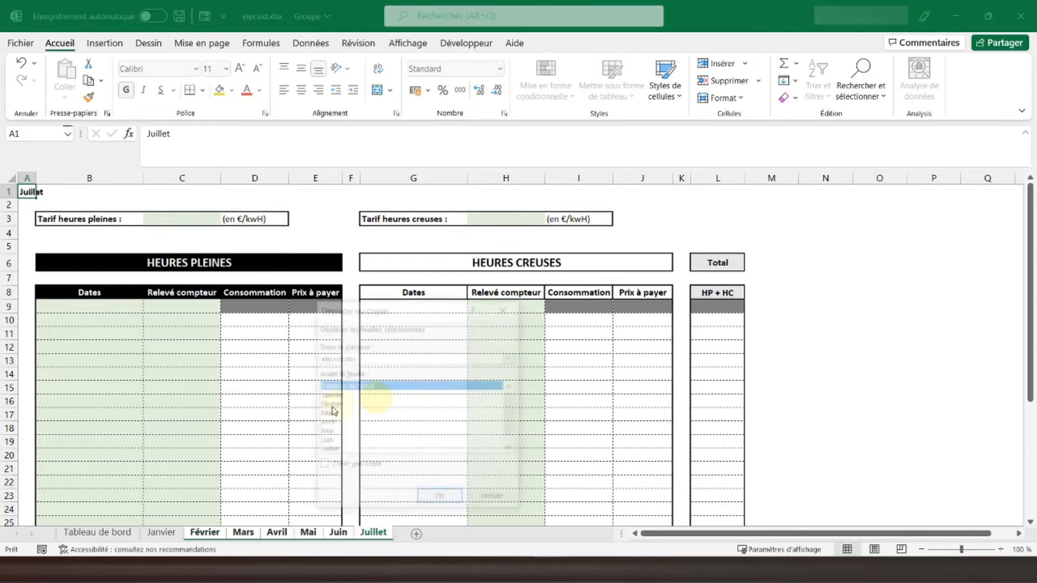
click(343, 465)
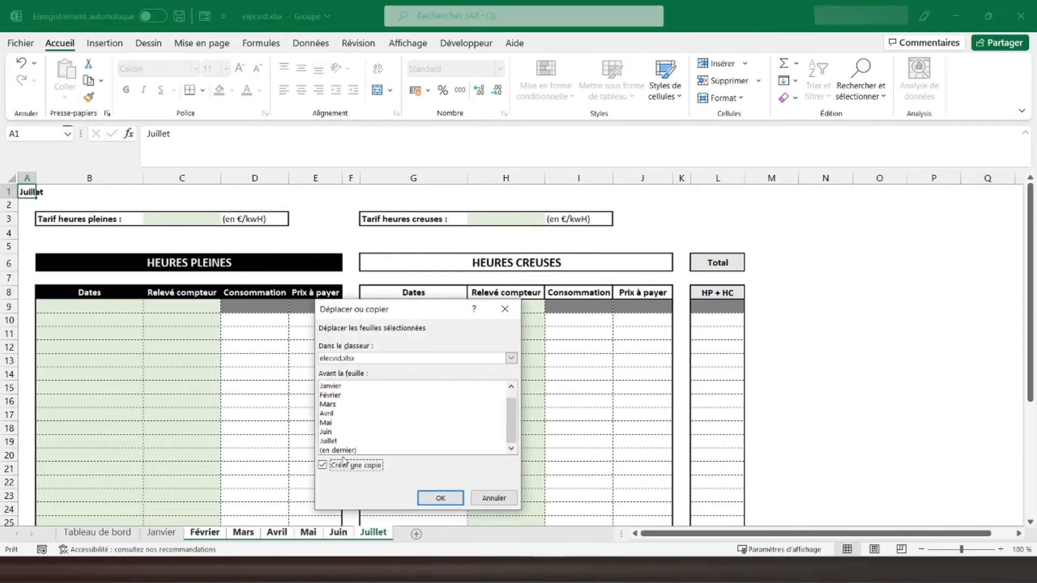
click(343, 455)
click(440, 498)
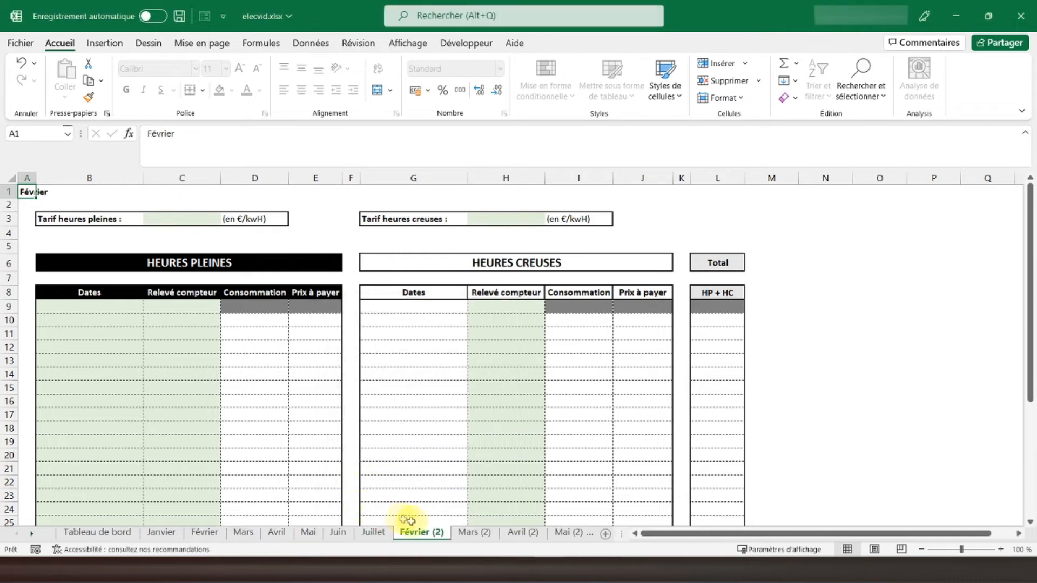
- Rename the Février (2) sheet Aout and set its title in A1 to Aout
double_click(421, 534)
text(Aout)
key(Return)
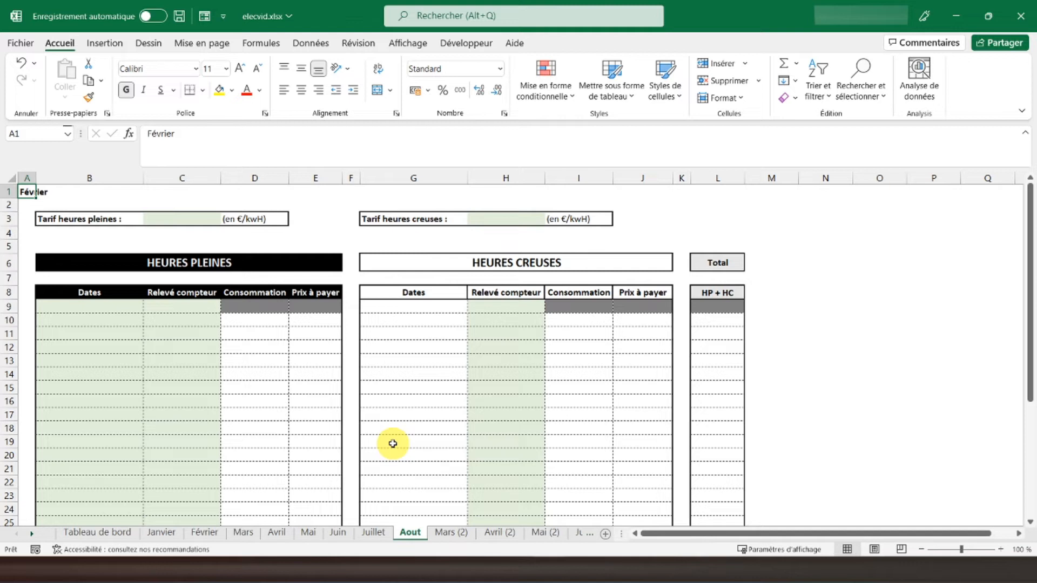
text(Aout)
key(Return)
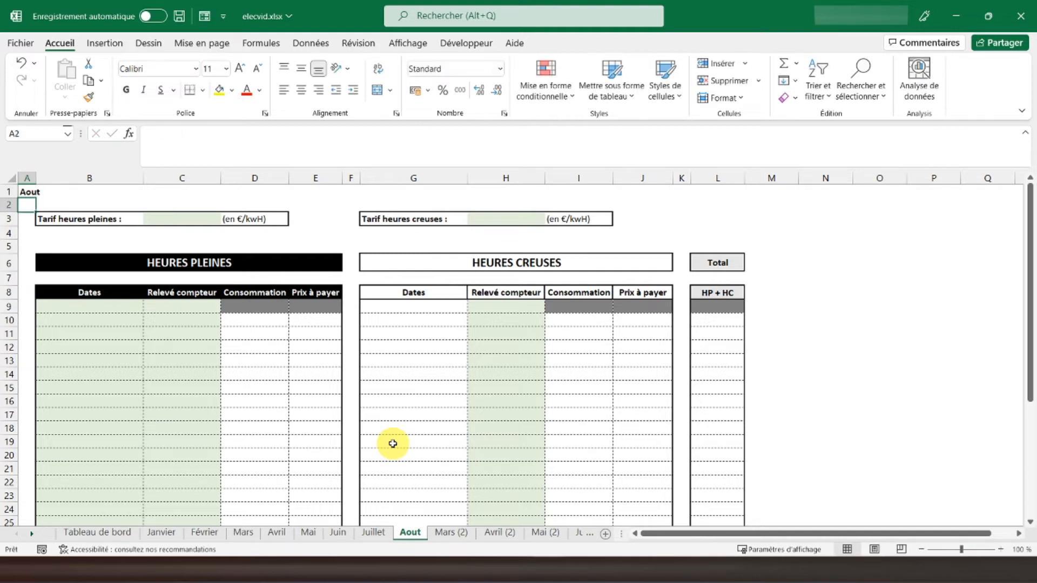
- Rename the Mars (2) sheet Septembre and set its title in A1 to Septembre
click(452, 533)
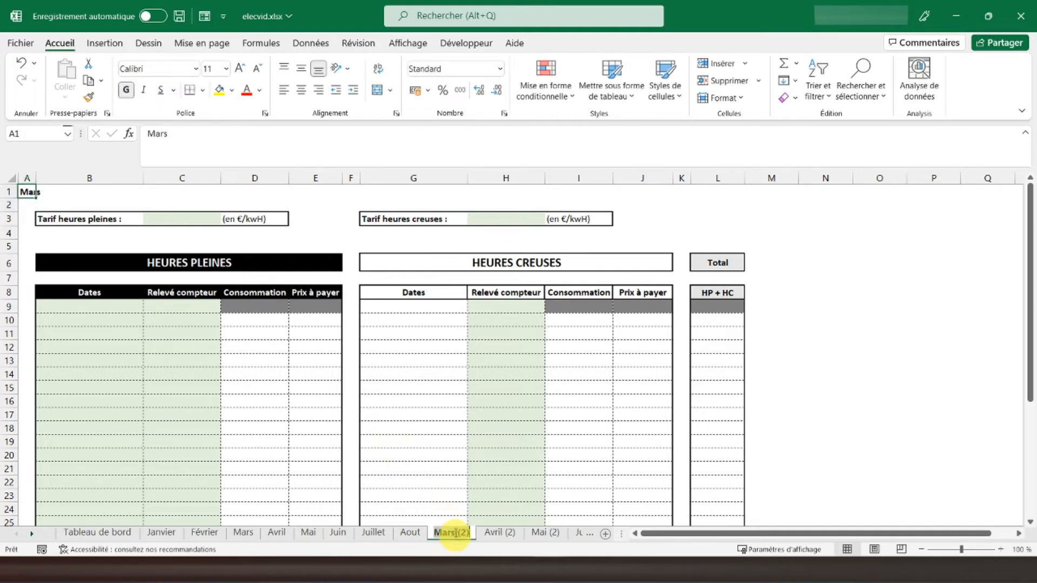
text(Septembre)
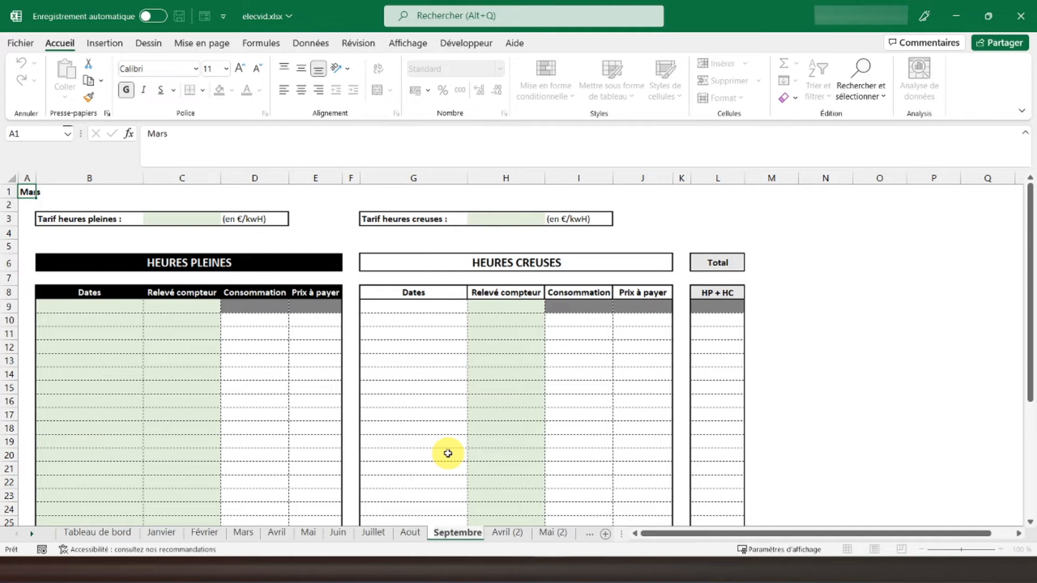
key(Return)
text(Septembre)
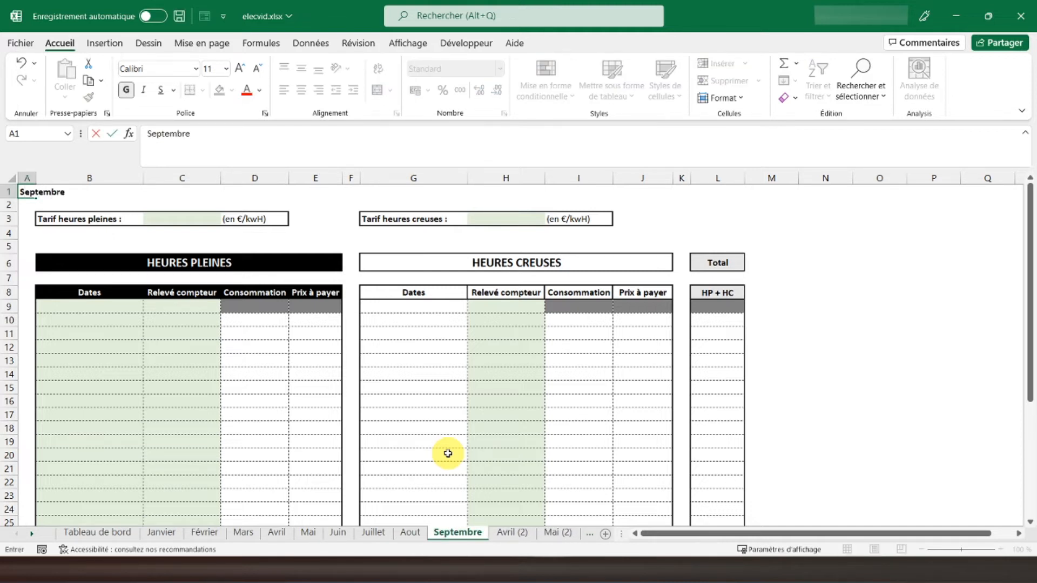
key(Return)
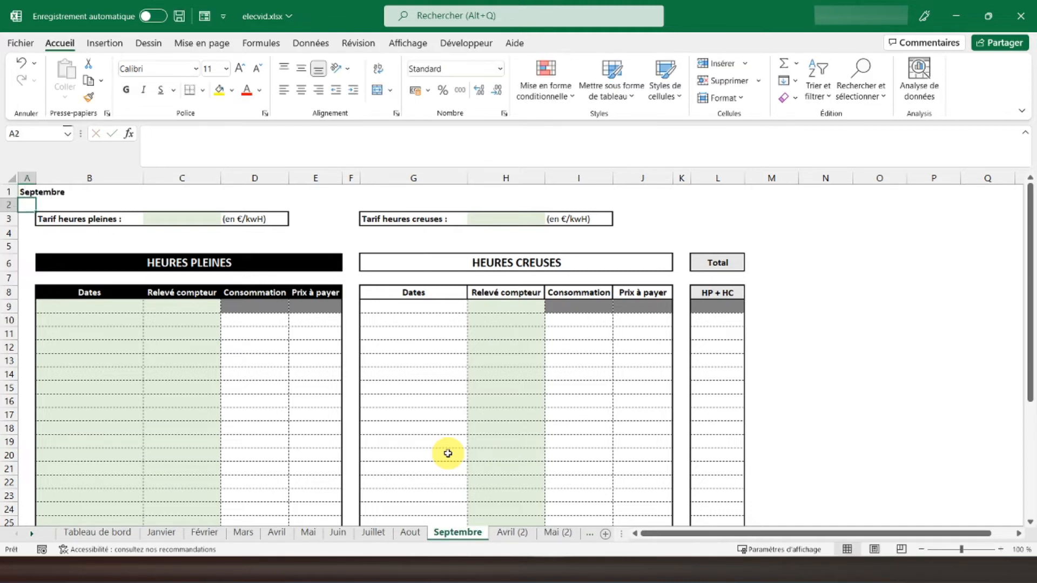
- Rename the Avril (2) sheet Octobre and set its title in A1 to Octobre
click(512, 532)
key(F2)
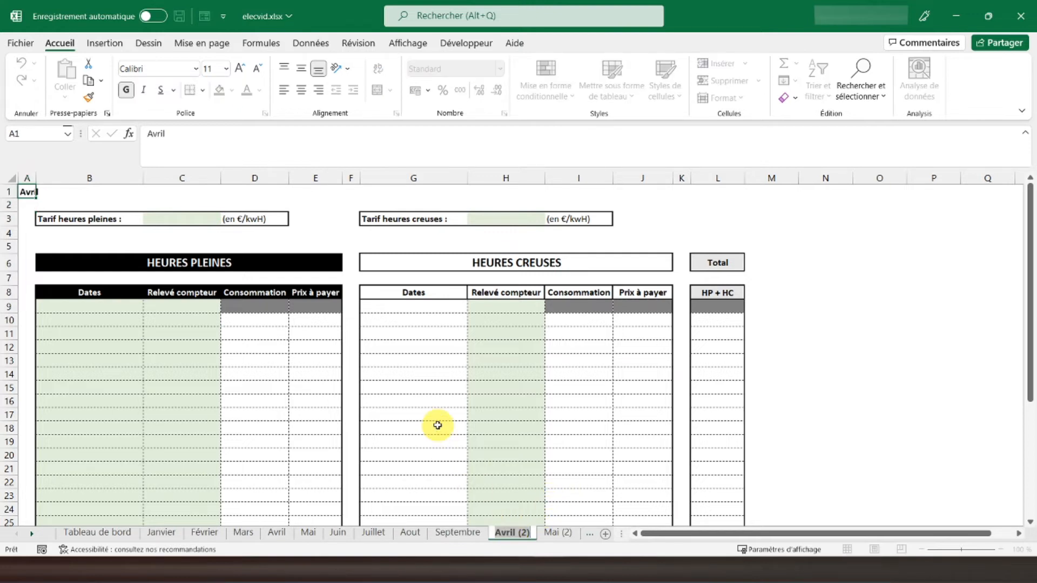
text(Octobre)
key(Return)
text(Octobre)
key(Return)
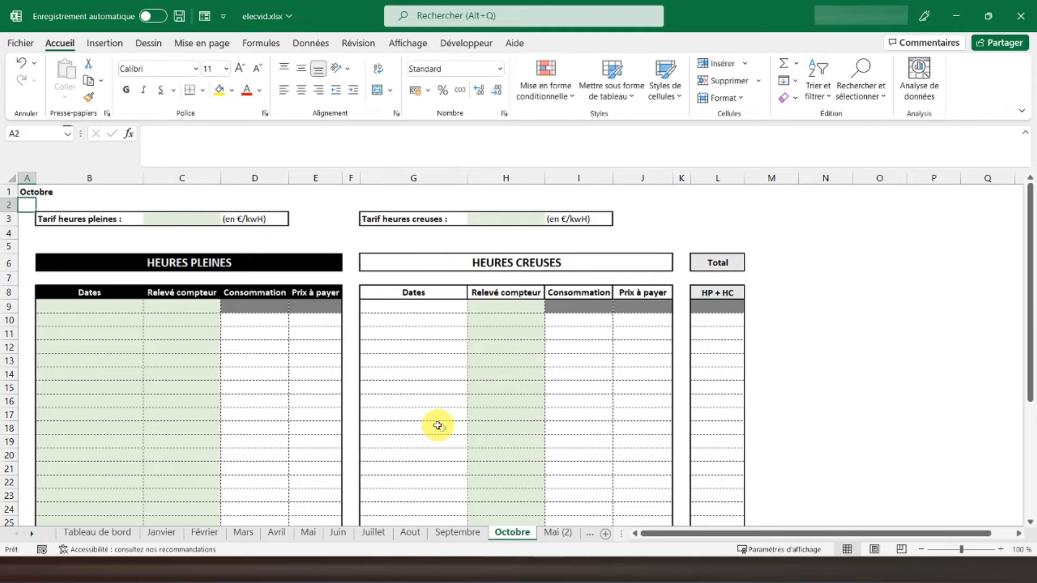
- Rename the Mai (2) sheet Novembre and set its title in A1 to Novembre
click(558, 533)
key(F2)
text(Novembre)
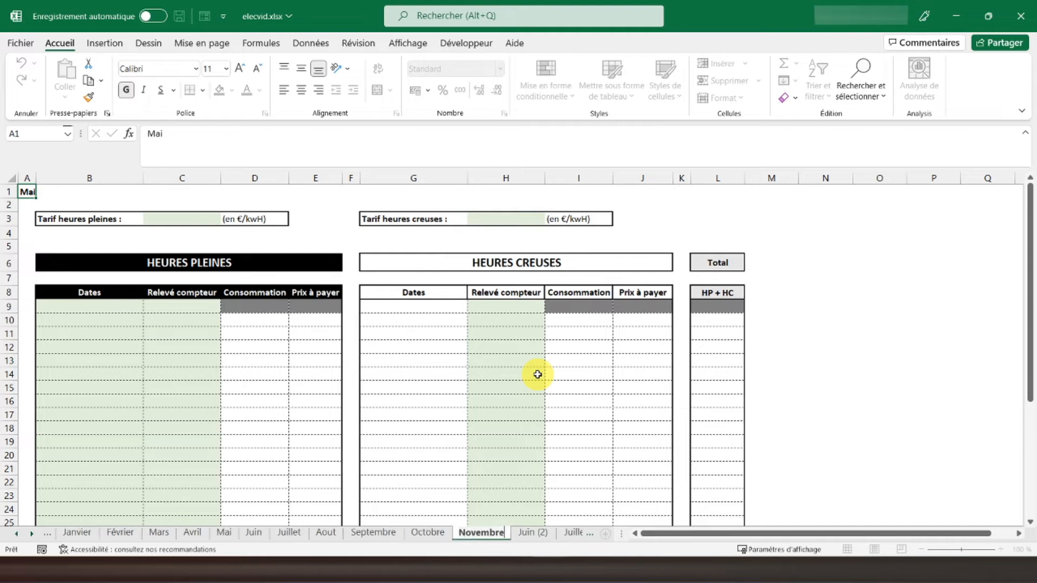
key(Return)
text(No)
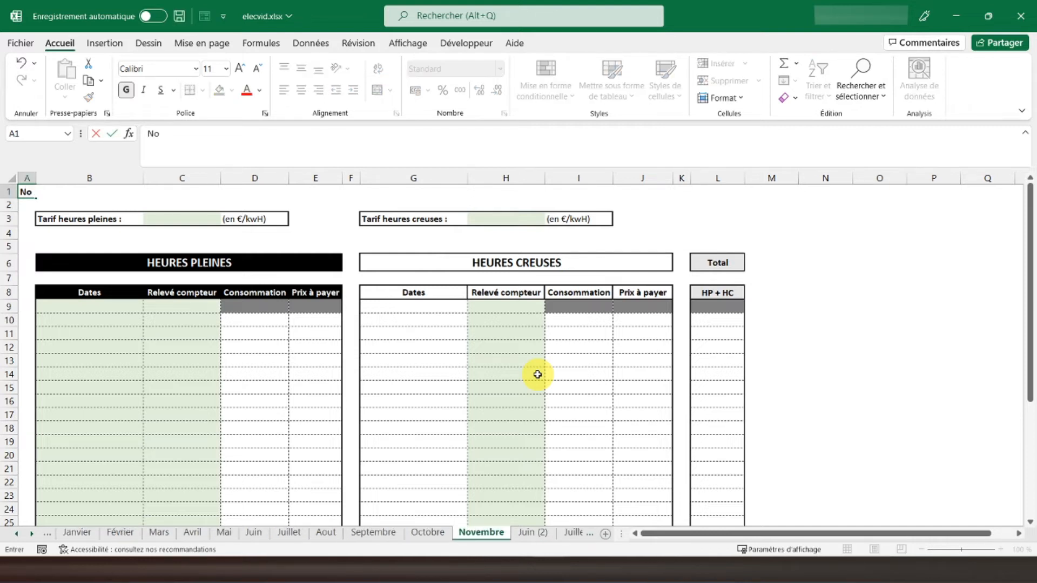
text(vembre)
key(Return)
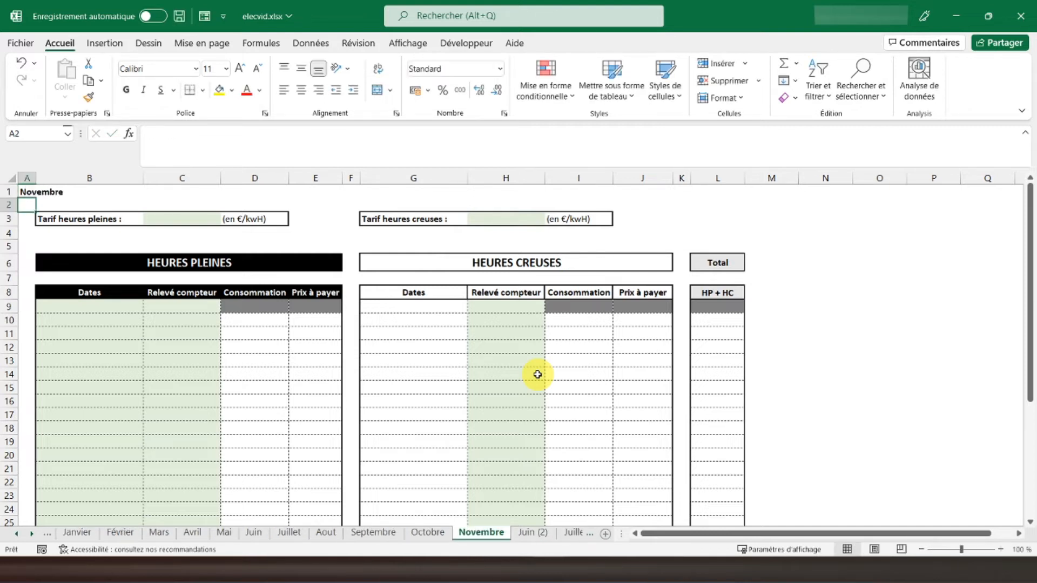
- Rename the Juin (2) sheet Décembre and set its title in A1 to Décembre
click(528, 534)
key(F2)
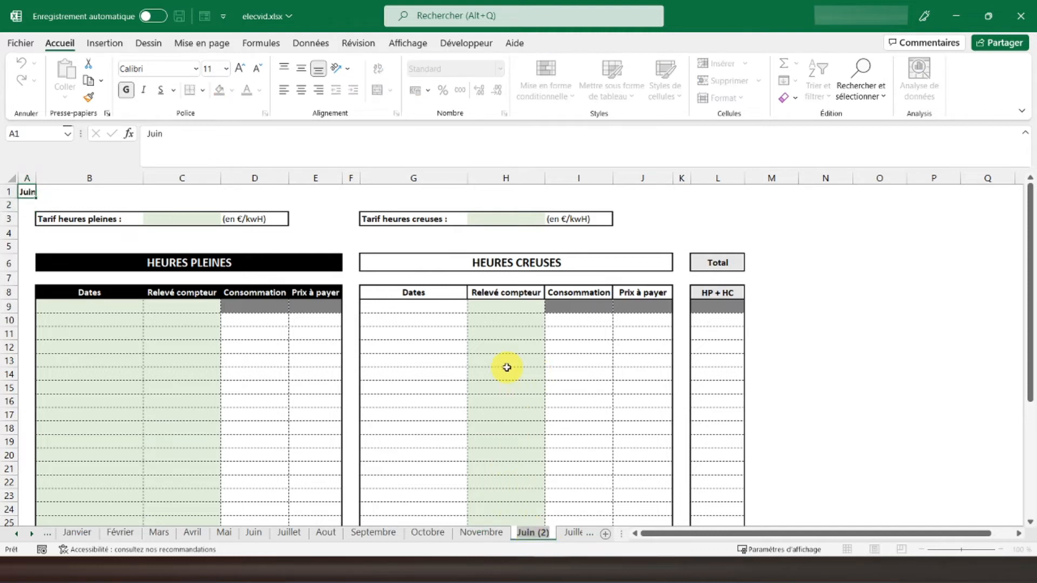
text(Décembre)
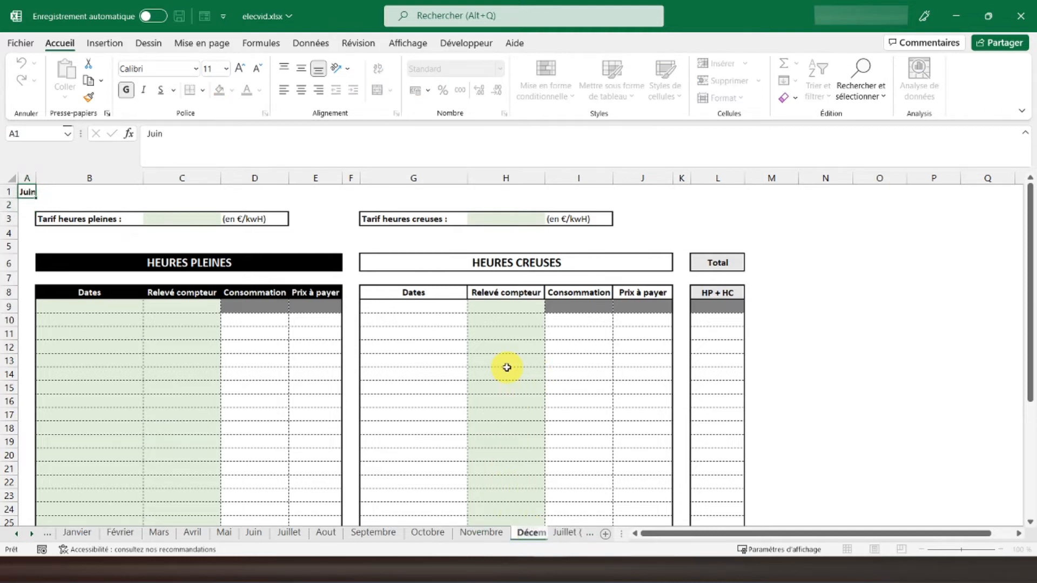
key(Return)
text(D)
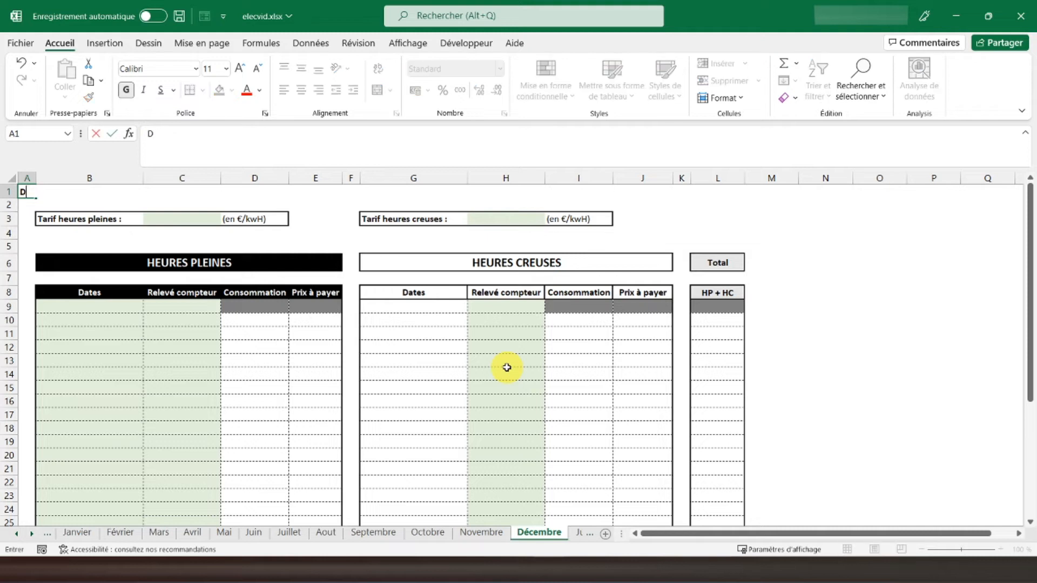
text(écembre)
key(Return)
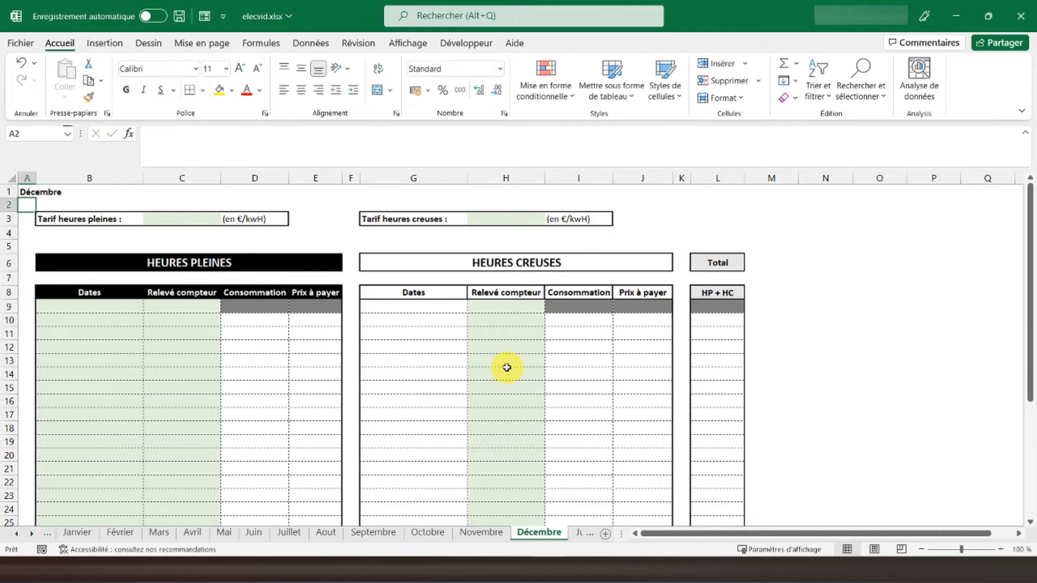
- Delete the surplus Juillet (2) sheet at the end of the workbook
click(31, 534)
click(540, 532)
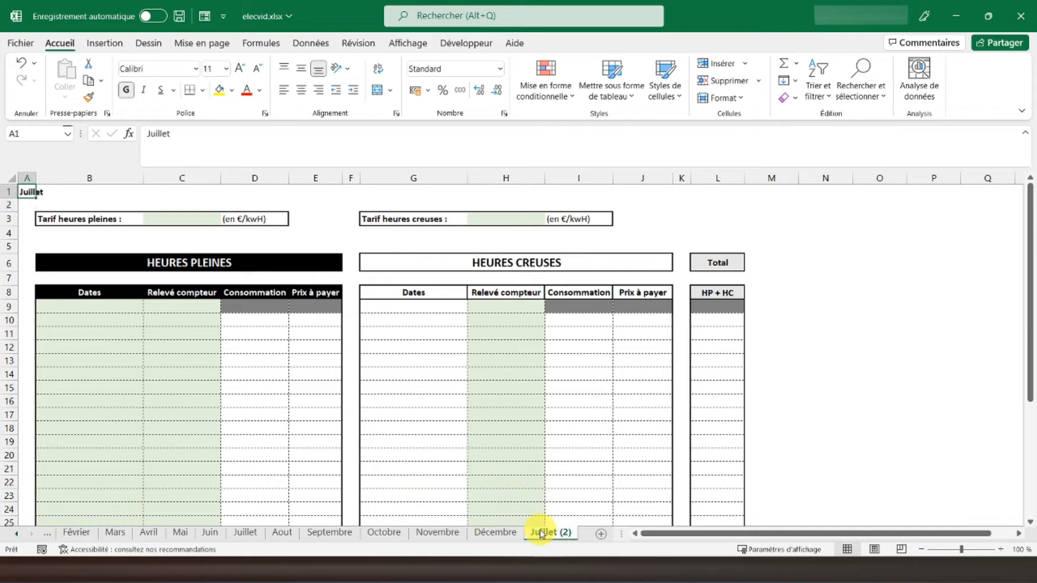
right_click(542, 534)
click(597, 363)
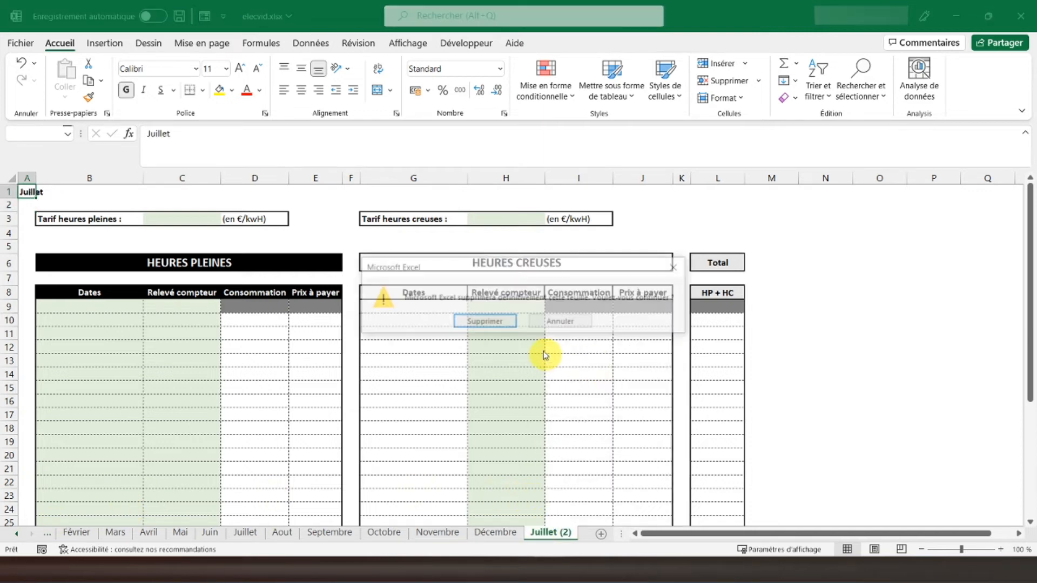
click(485, 323)
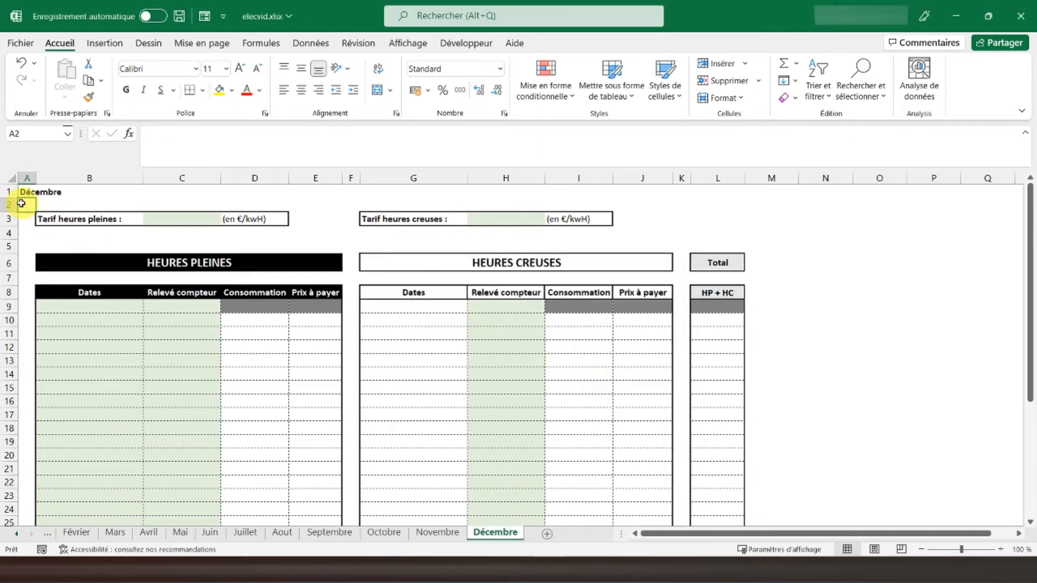
- On the Tableau de bord sheet, increase the height of row 3 between the Suivi énergétique title and the Consommation block
click(17, 534)
click(17, 535)
click(87, 533)
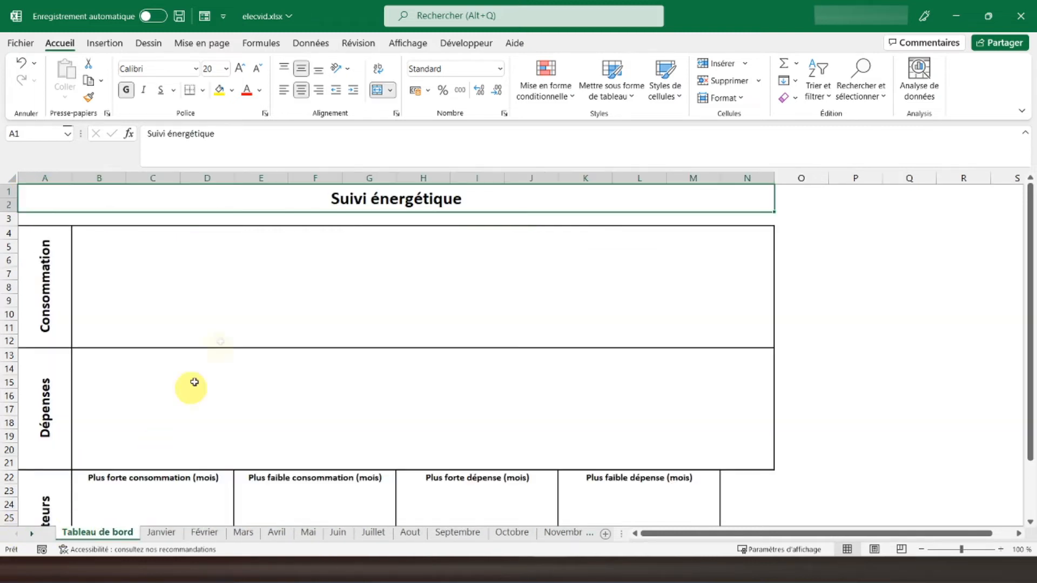
drag(14, 226, 21, 246)
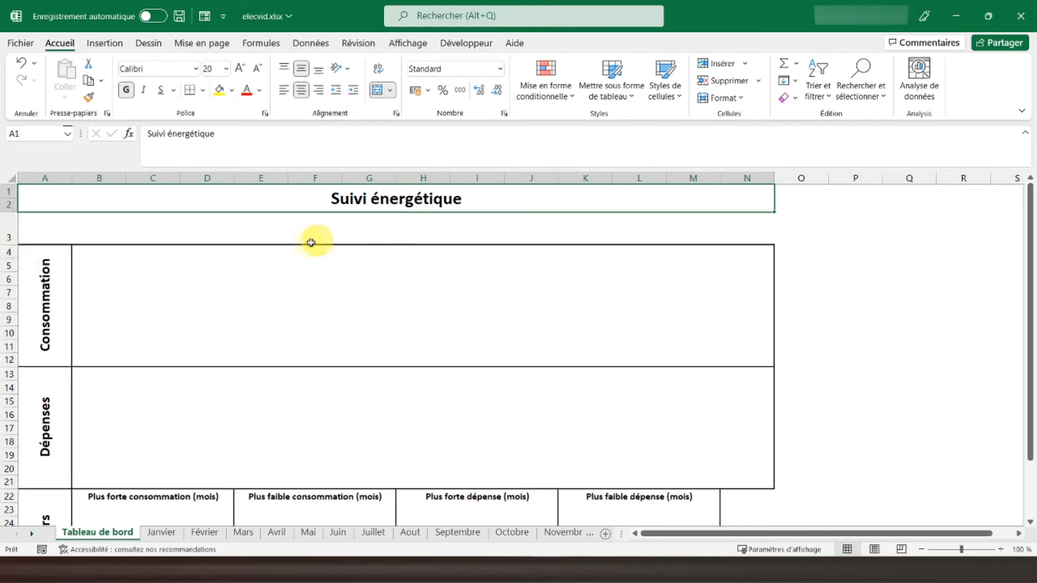
- Make row 3 slightly taller and draw a rectangle shape about 0,92 cm high and 1,96 cm wide in it at column B
drag(10, 248, 11, 251)
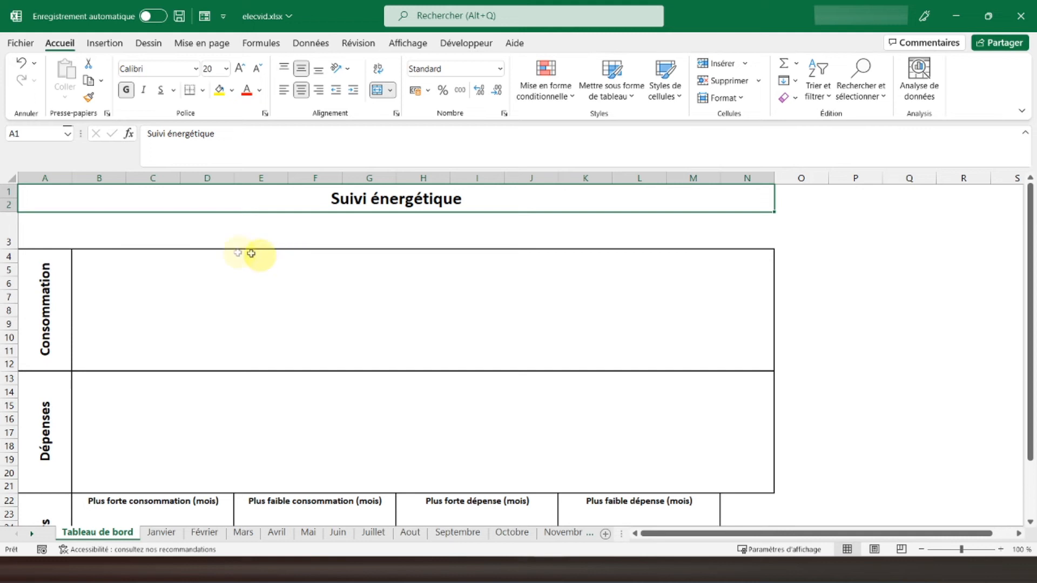
click(104, 44)
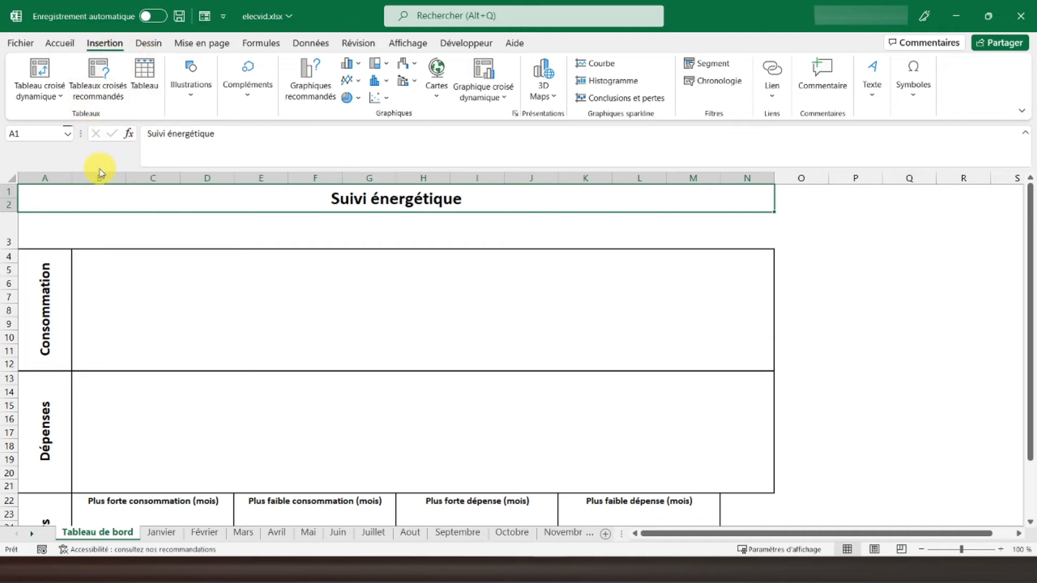
click(242, 100)
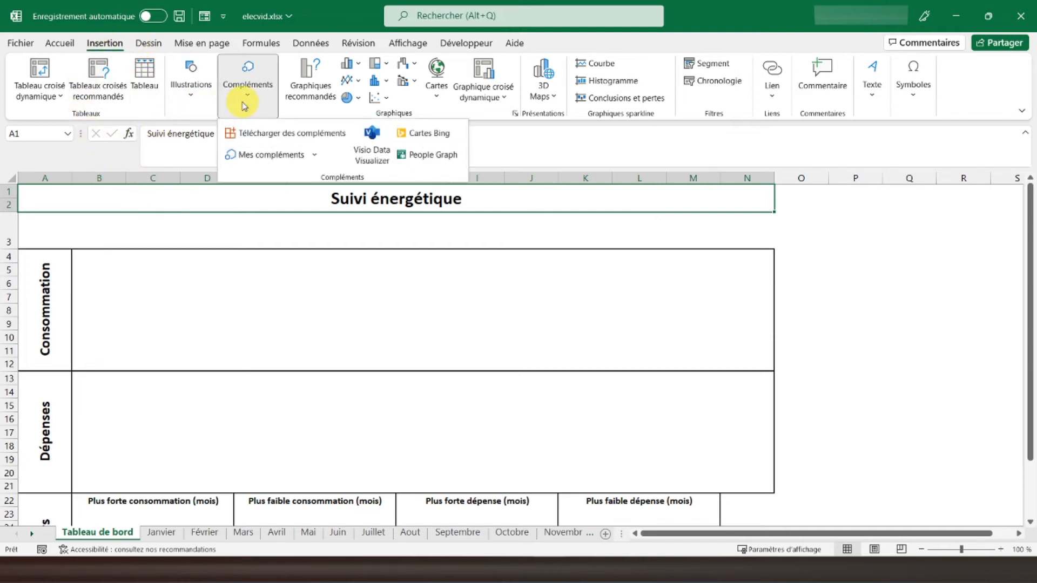
click(193, 100)
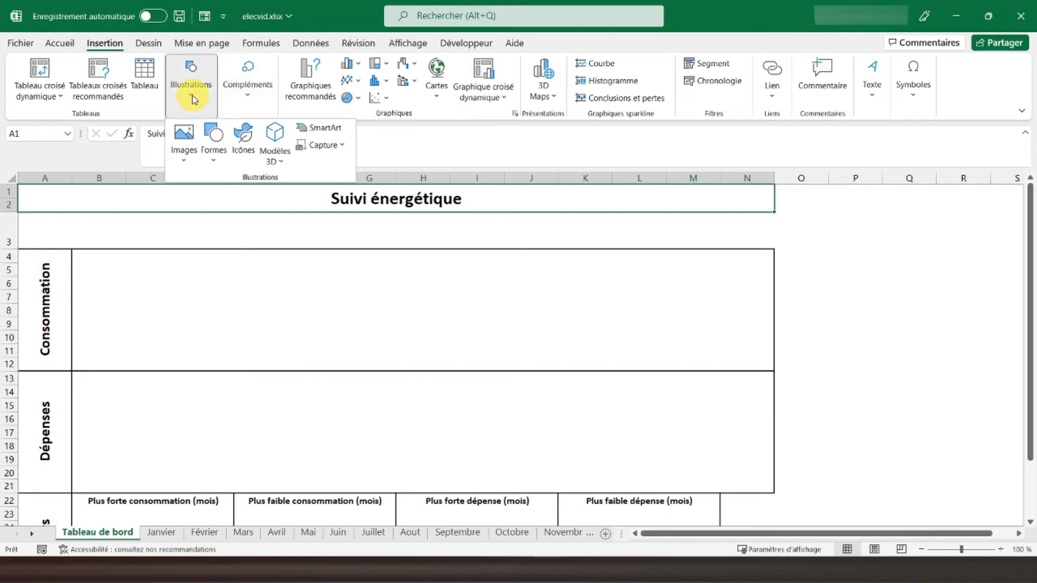
click(207, 157)
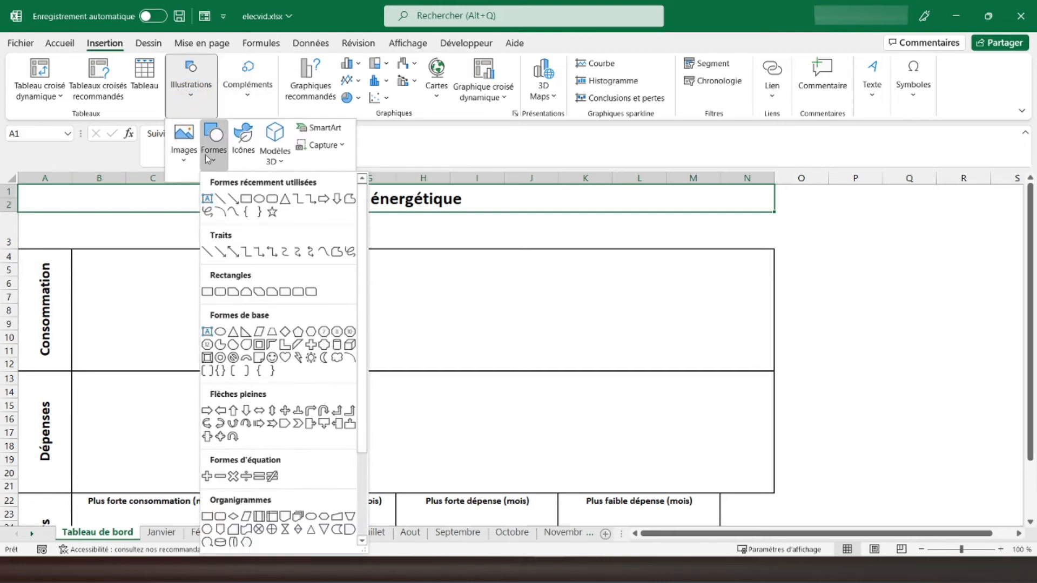
click(236, 198)
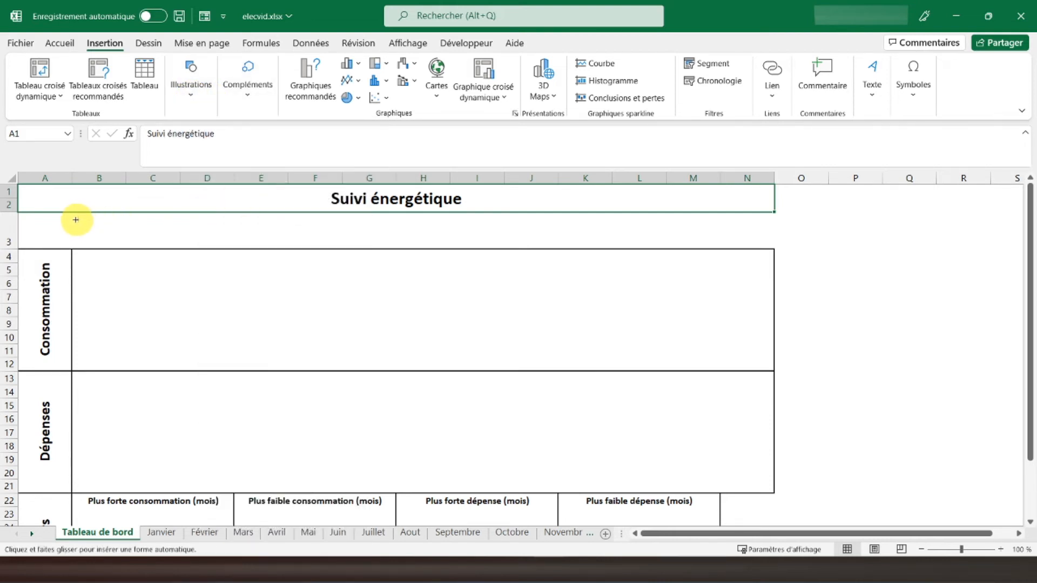
drag(75, 220, 124, 243)
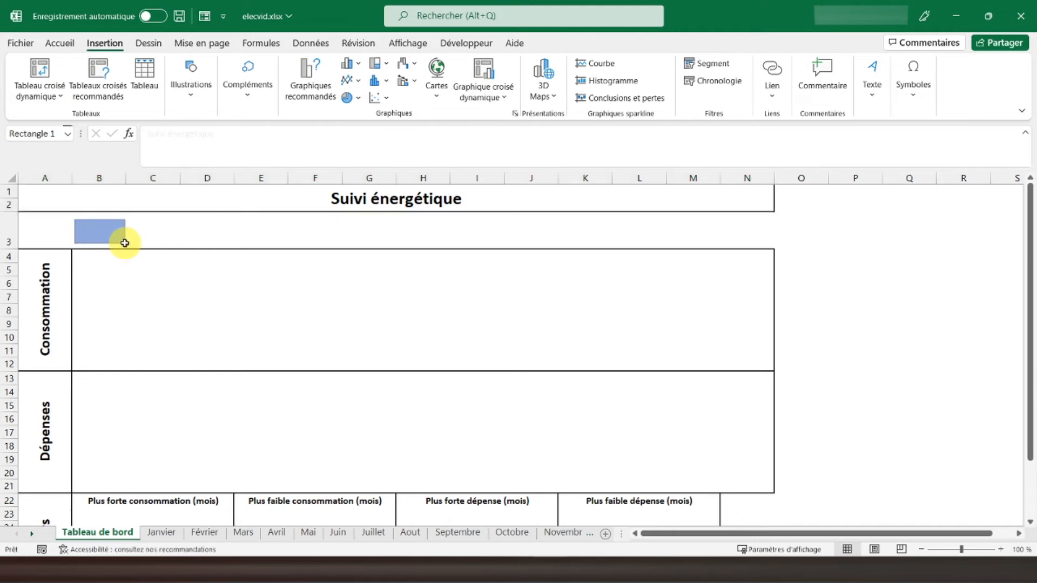
- Add the text Janvier to the rectangle, in bold and centred both horizontally and vertically
right_click(104, 234)
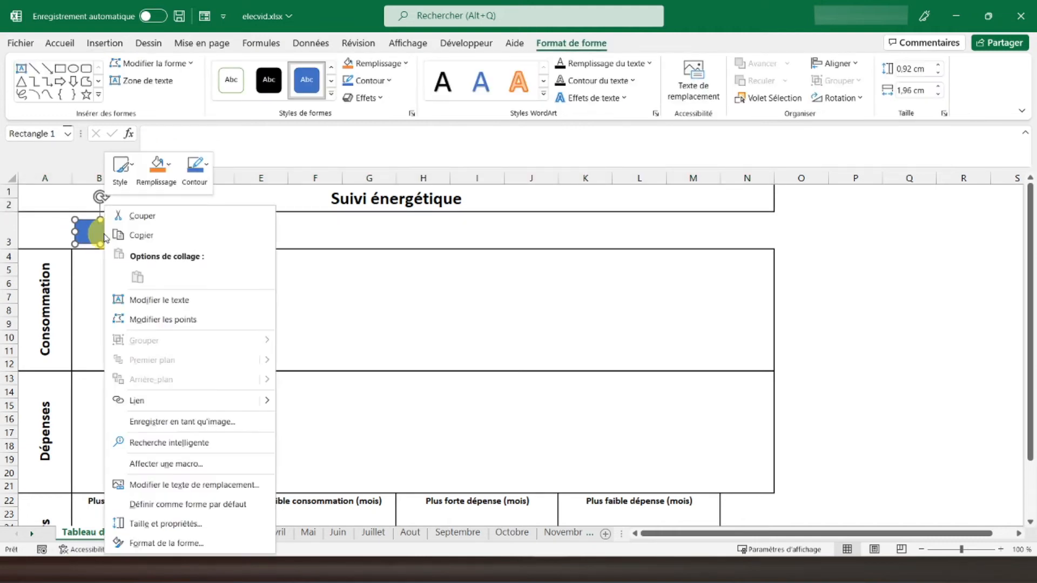
click(172, 299)
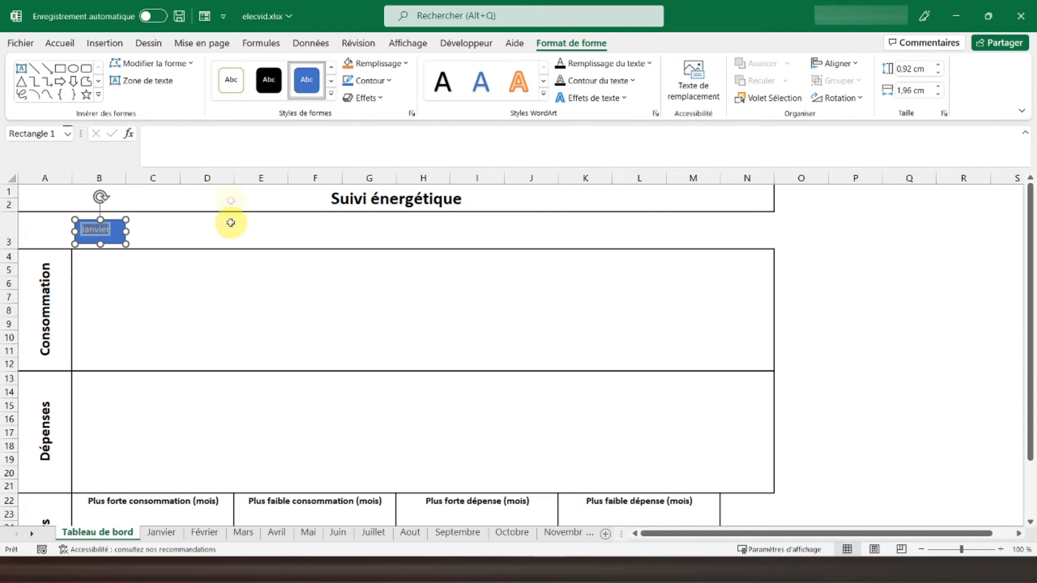
click(60, 45)
click(126, 89)
click(301, 90)
click(298, 70)
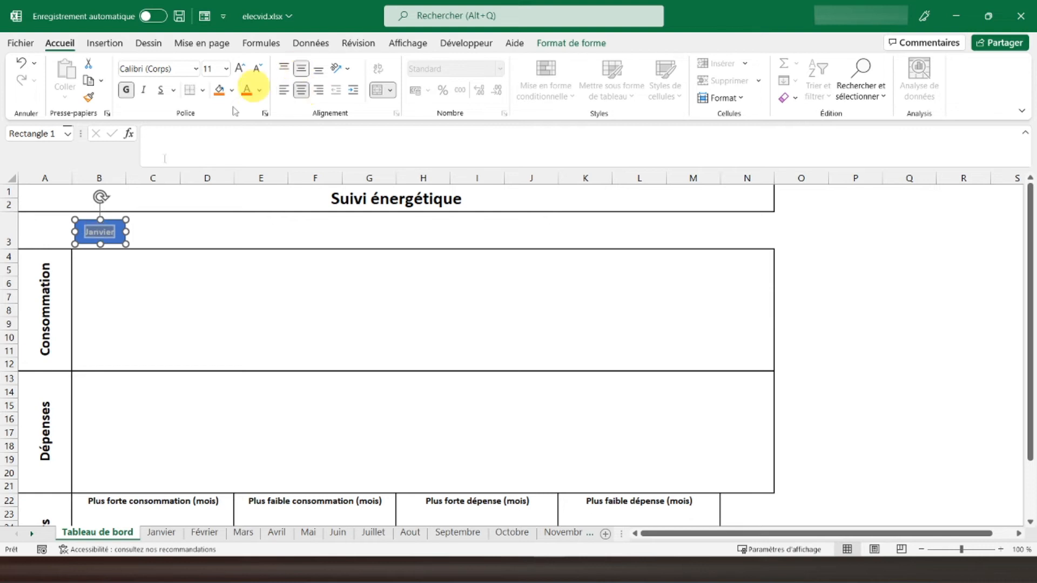
click(167, 238)
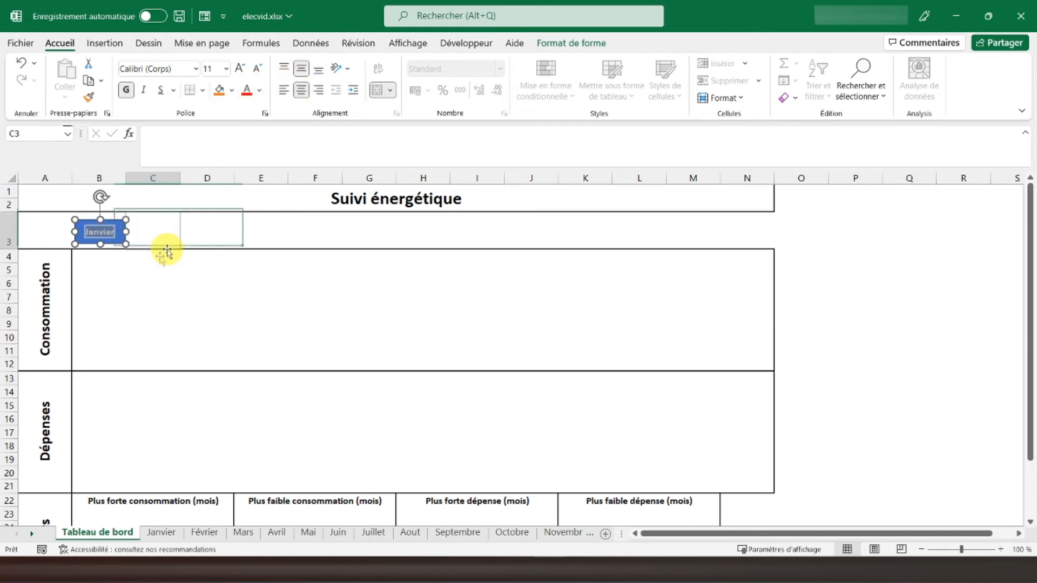
- Copy the Janvier rectangle and paste it along row 3 into columns C, D, E and F
click(131, 233)
click(146, 312)
click(123, 241)
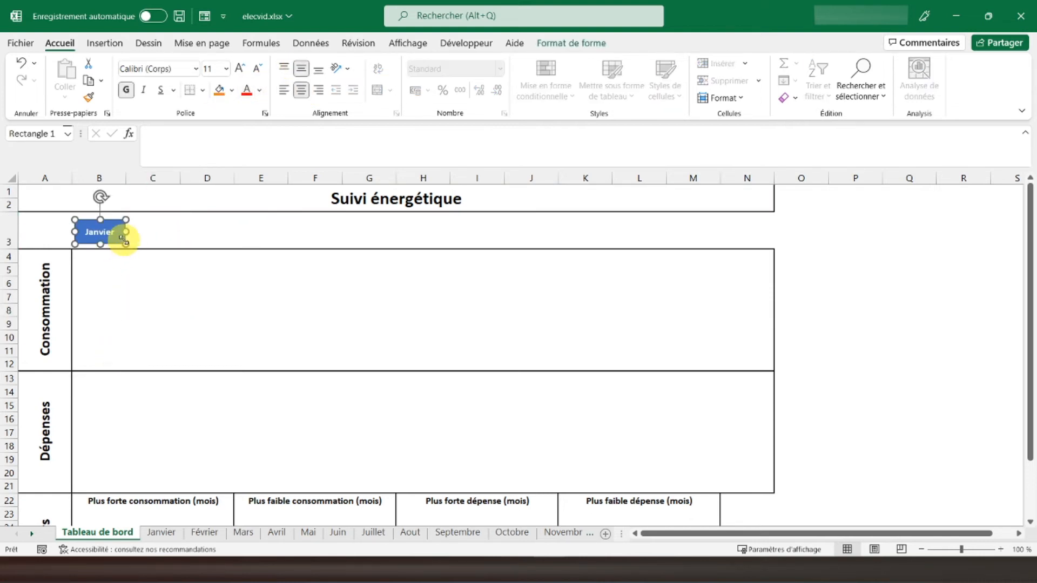
key(ctrl+c)
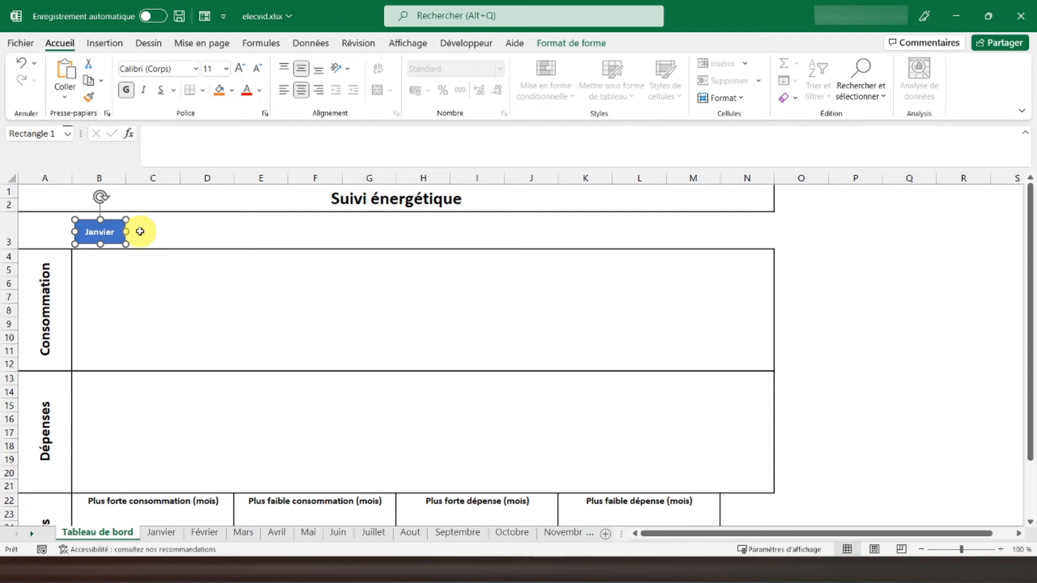
click(144, 231)
key(ctrl+v)
click(205, 234)
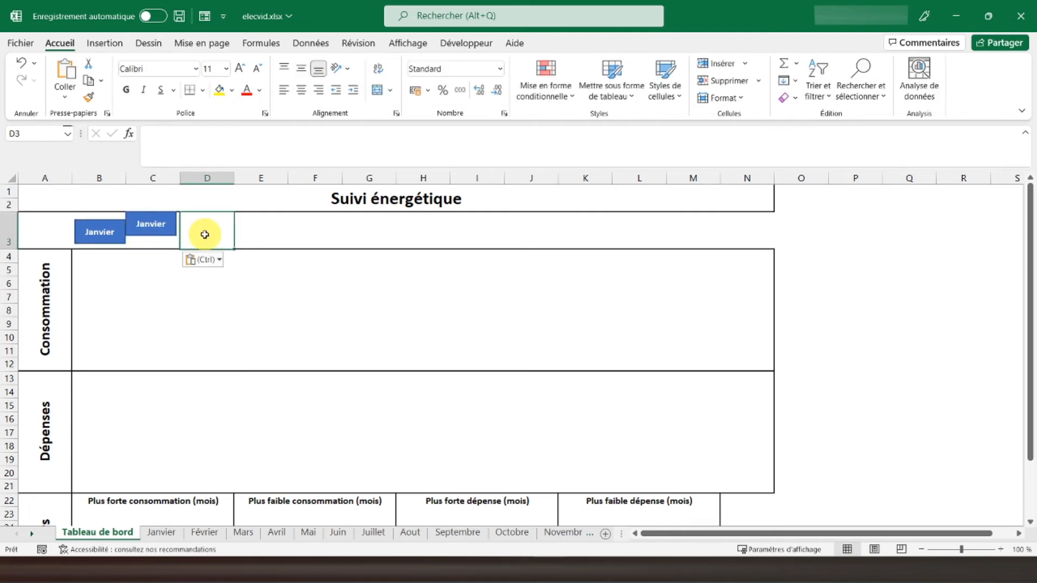
key(ctrl+v)
click(243, 234)
key(ctrl+v)
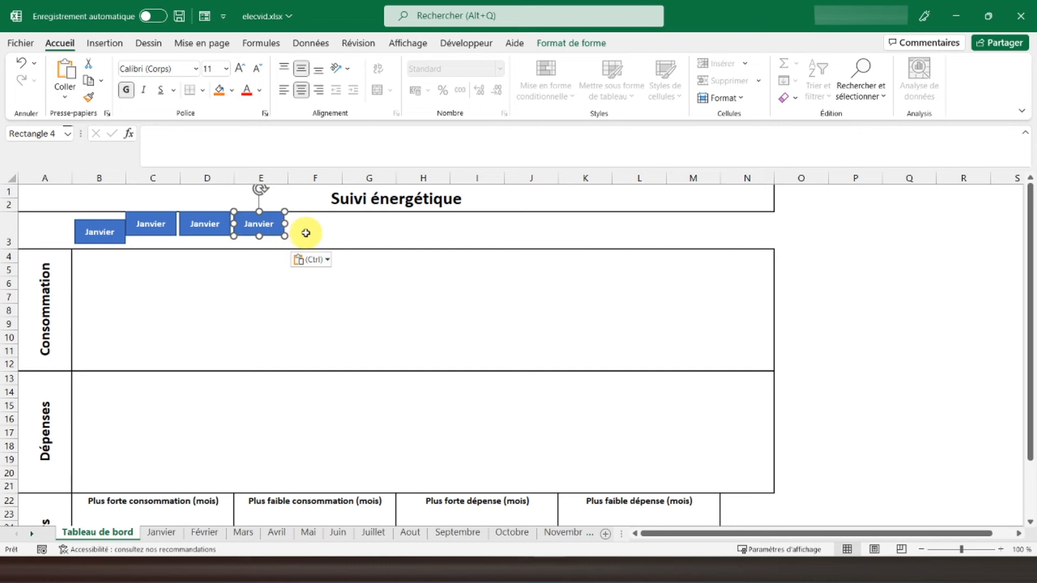
click(306, 232)
key(ctrl+v)
key(ctrl)
- Change the text of the four copied rectangles in columns C to F to Février, Mars, Avril and Mai
click(154, 235)
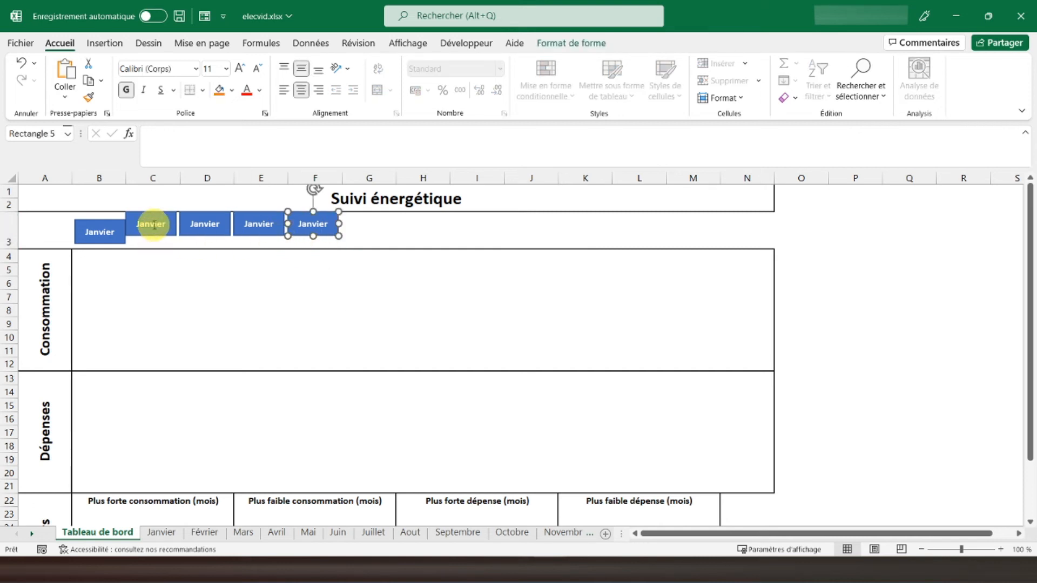
click(154, 231)
text(Févr)
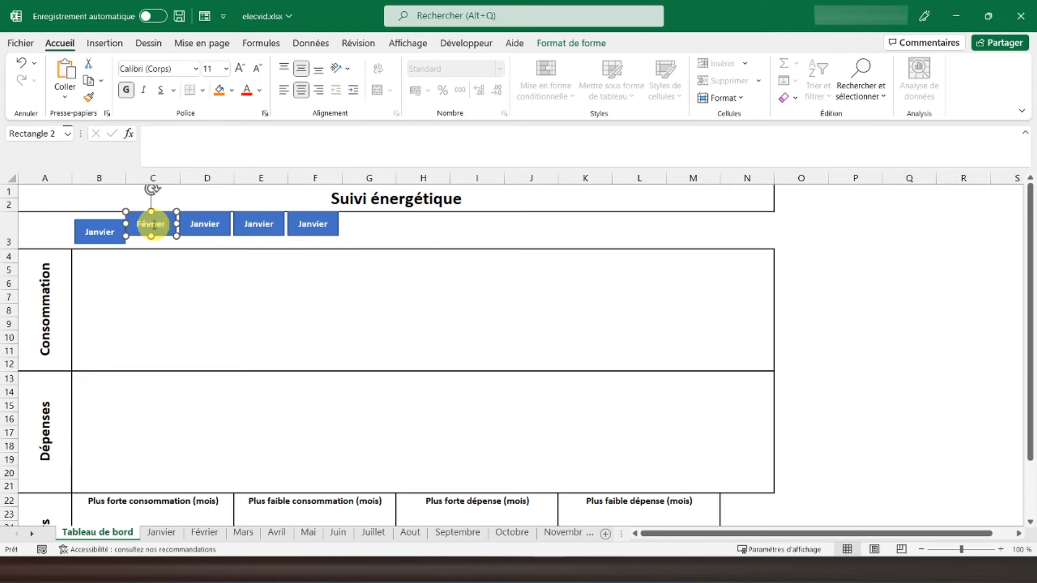
click(201, 226)
double_click(204, 228)
text(Mars)
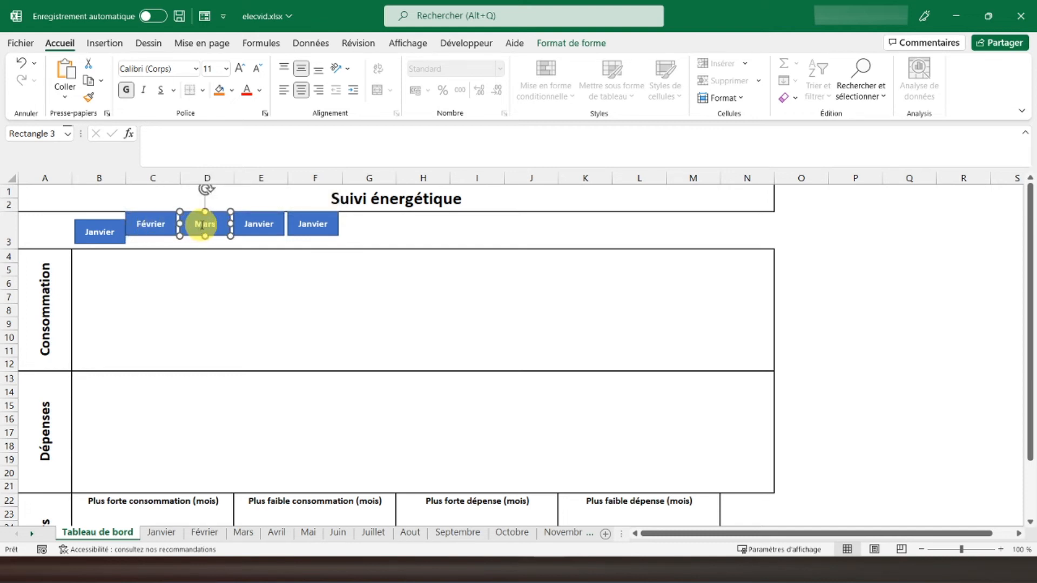
click(252, 230)
double_click(252, 231)
text(Avril)
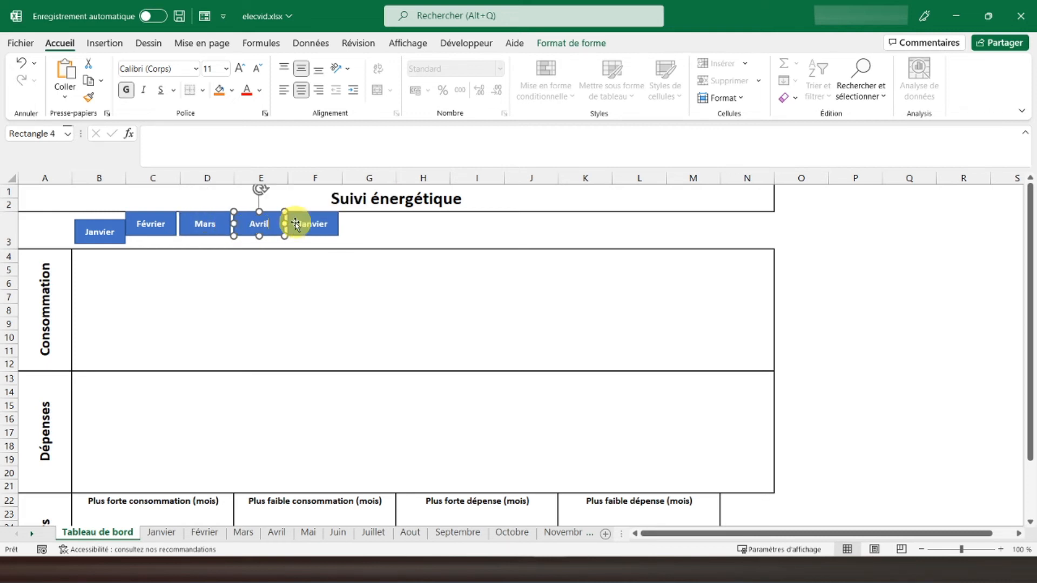
click(321, 231)
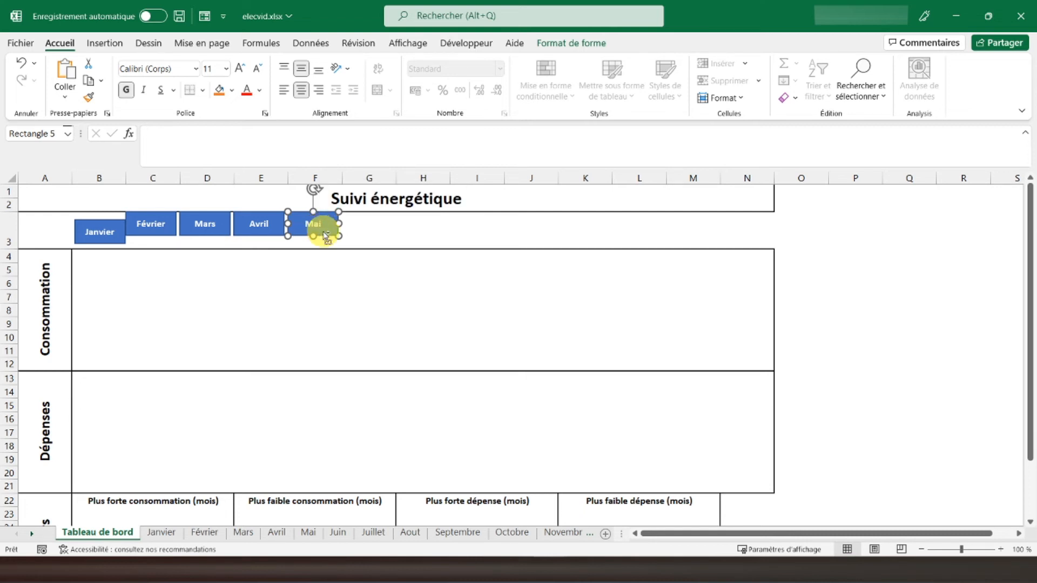
- Copy the Mai rectangle and paste it along row 3 into each column from G to M
key(ctrl+c)
click(354, 234)
key(ctrl+v)
click(404, 224)
key(ctrl+v)
click(464, 225)
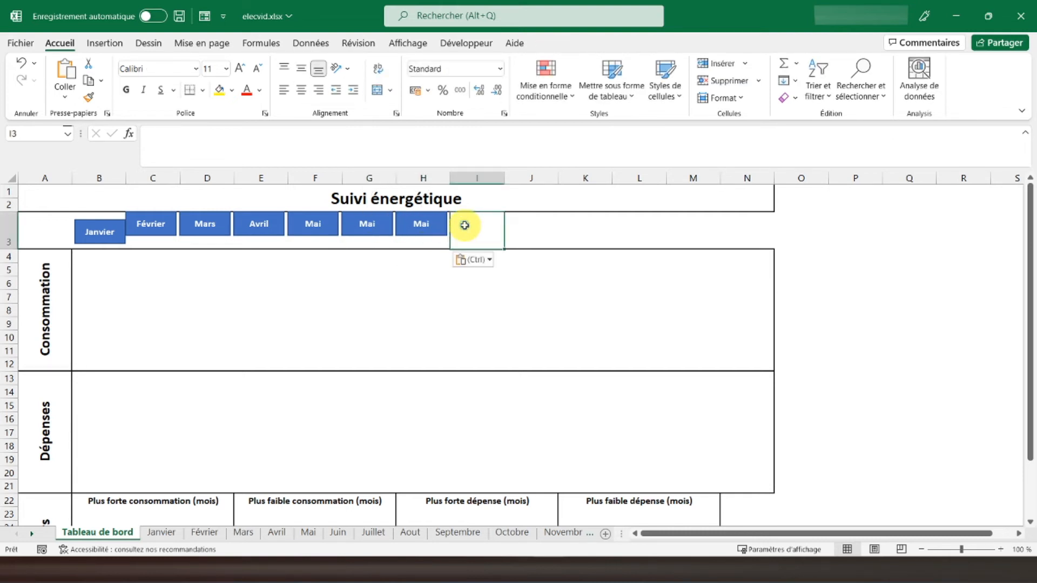
key(ctrl+v)
click(535, 232)
key(ctrl+v)
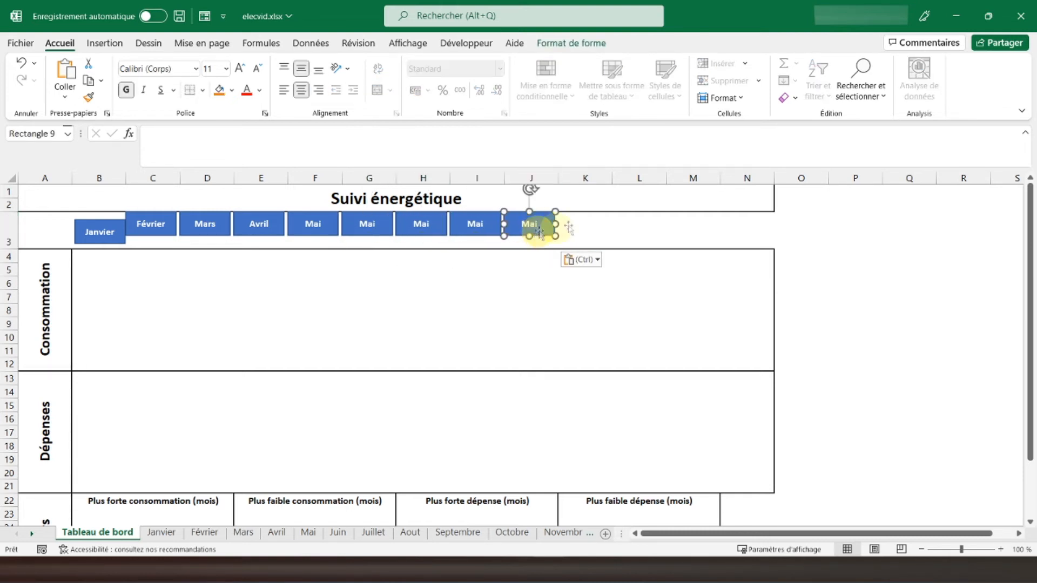
click(600, 223)
key(ctrl+v)
click(634, 219)
key(ctrl+v)
click(678, 224)
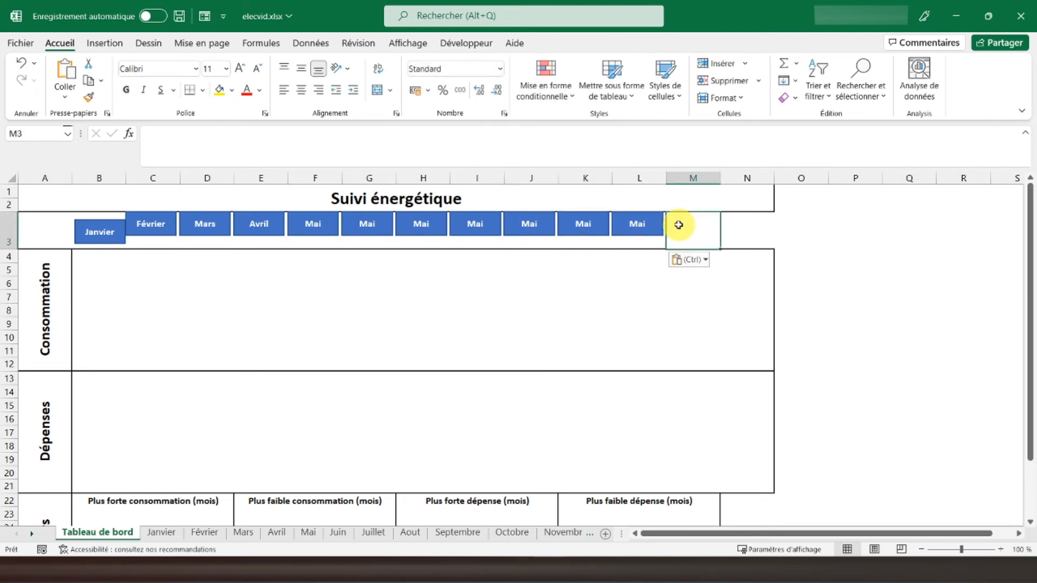
key(ctrl+v)
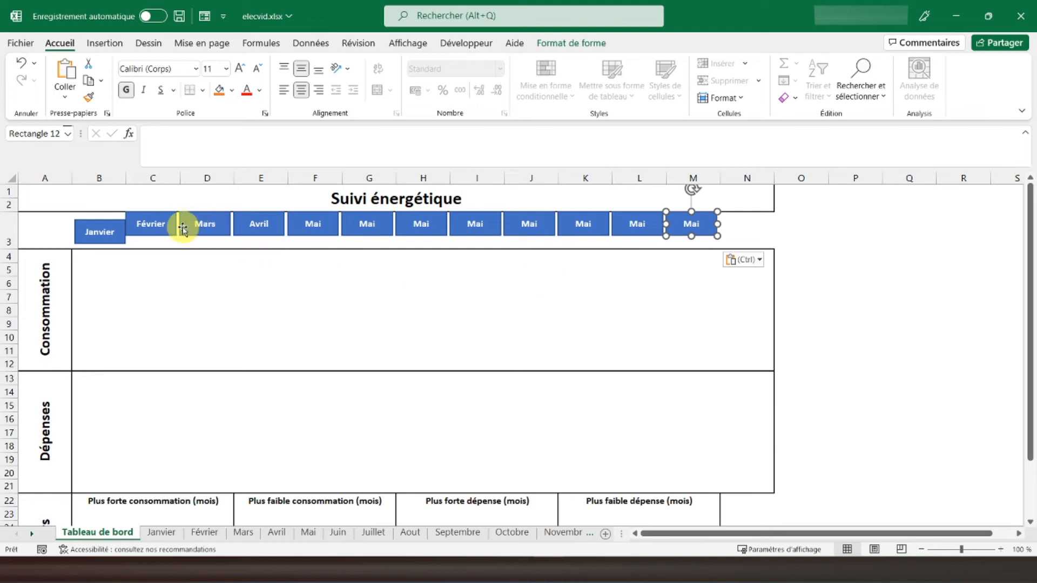
- Change the text of the rectangles in columns G, H and I to Juin, Juillet and Aout
double_click(365, 227)
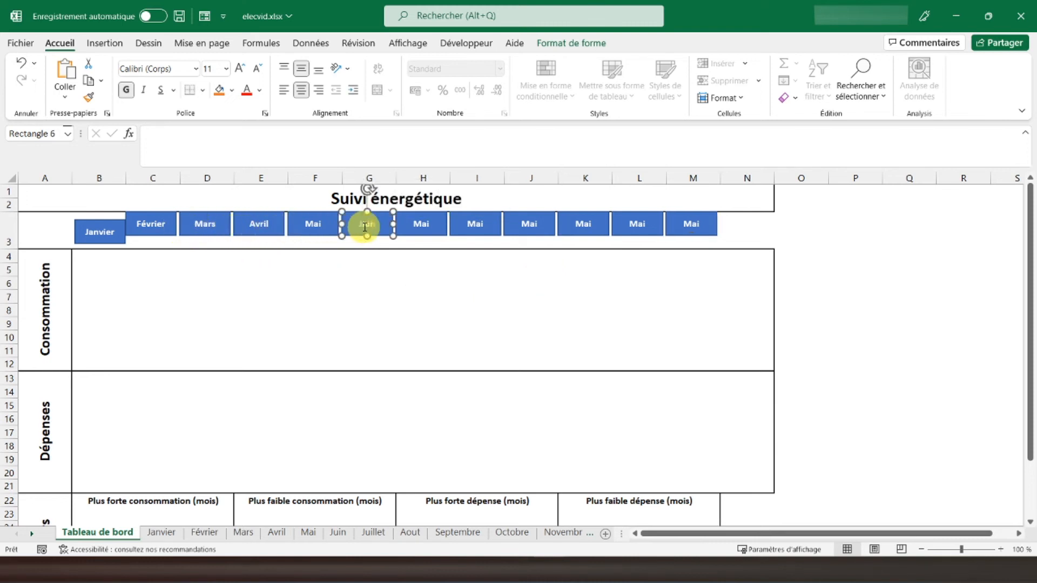
double_click(422, 226)
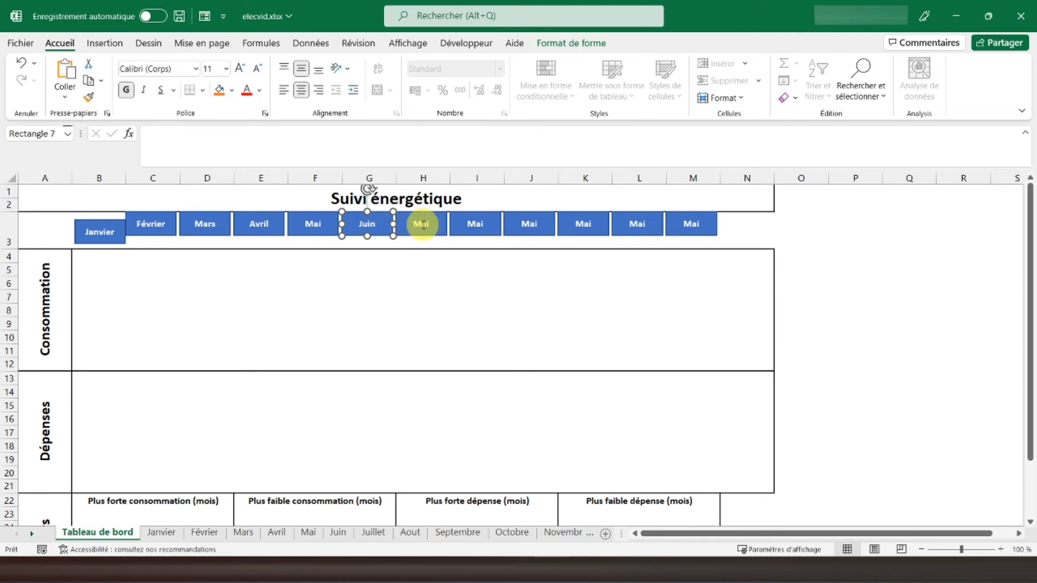
text(Juillet)
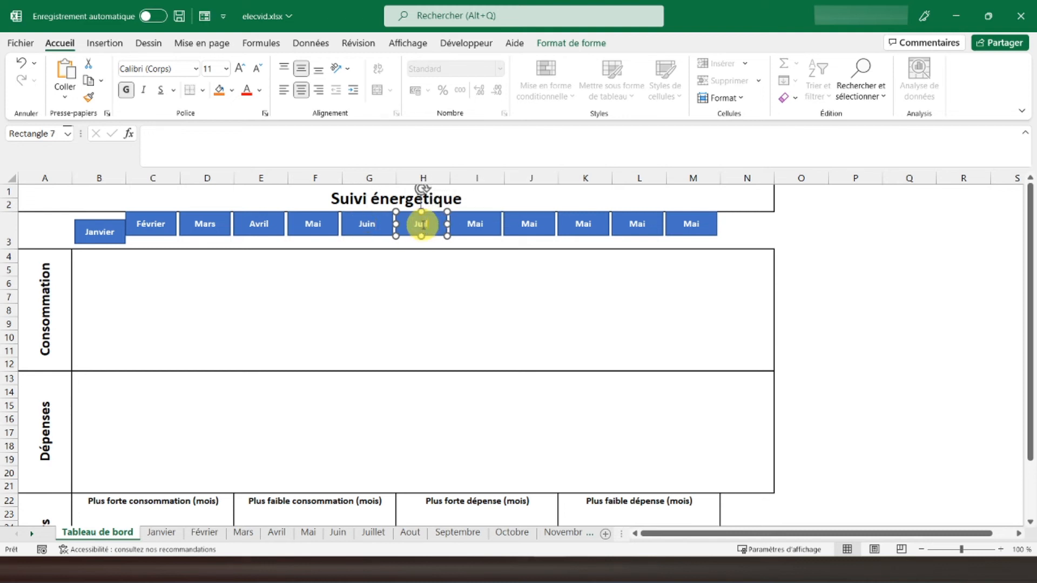
double_click(471, 222)
text(Aout)
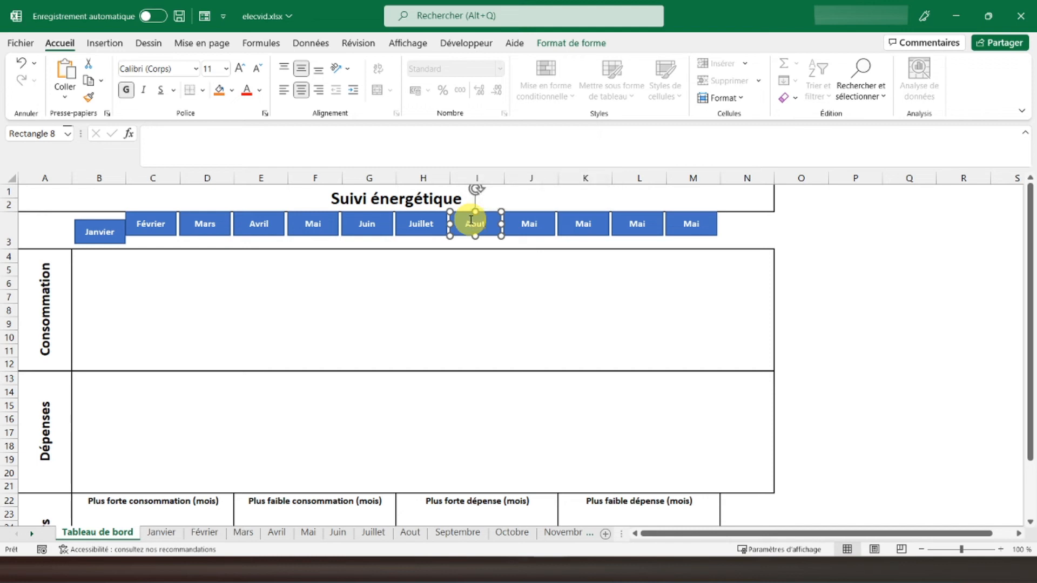
- Change the text of the rectangle in column J to Septembre and reduce its font size to 9
double_click(524, 226)
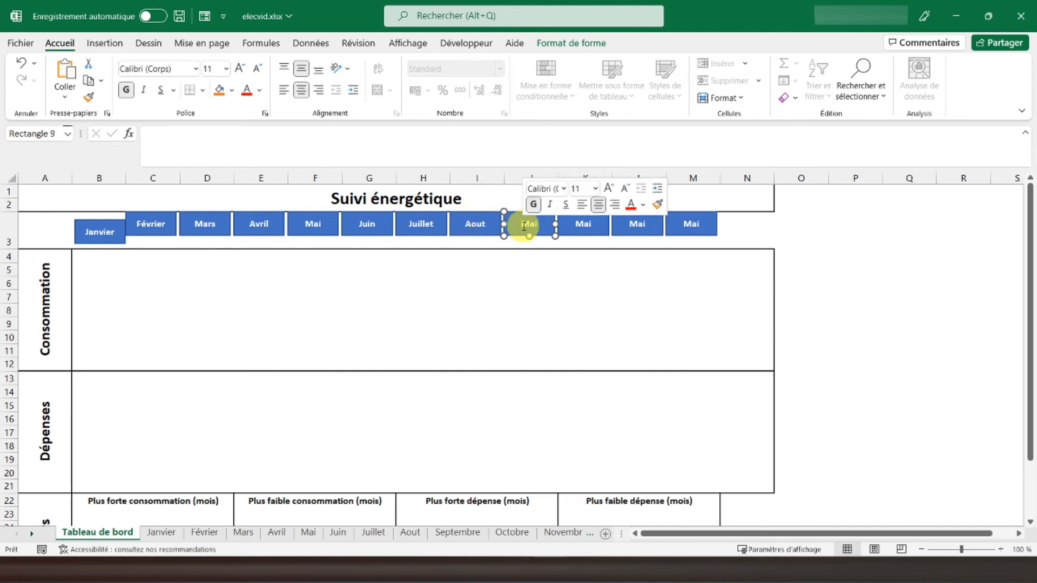
text(Sept)
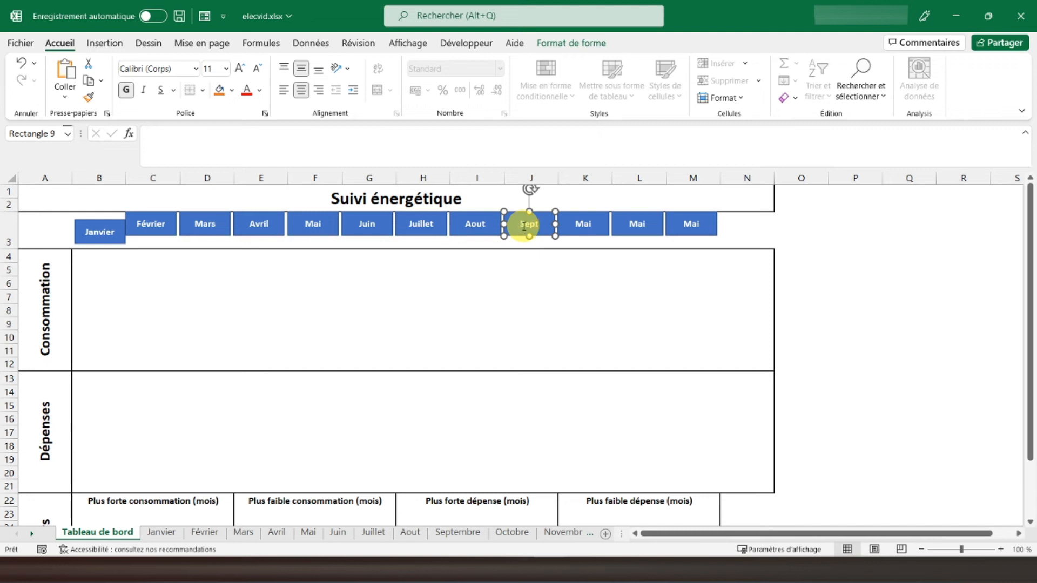
text(embre)
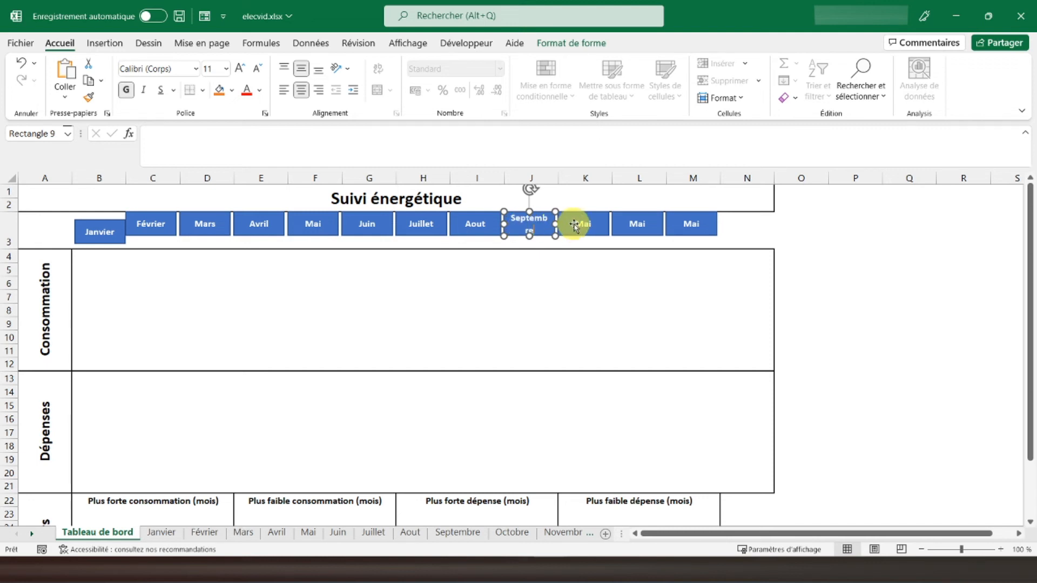
key(BackSpace)
key(BackSpace)
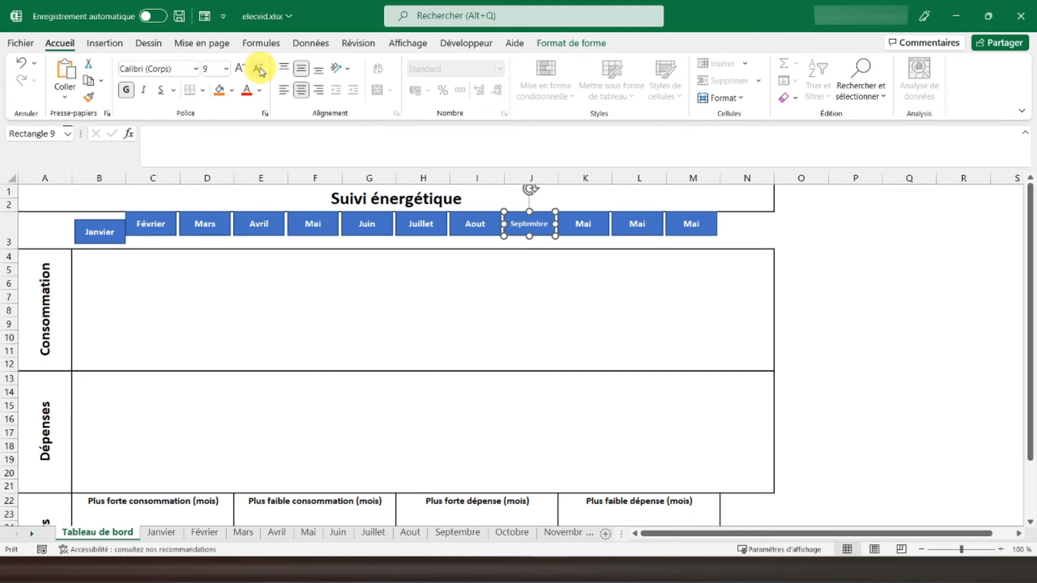
- Change the text of the rectangles in columns K and L to Octobre and Novembre, with Novembre at font size 9
double_click(585, 226)
text(Octobre)
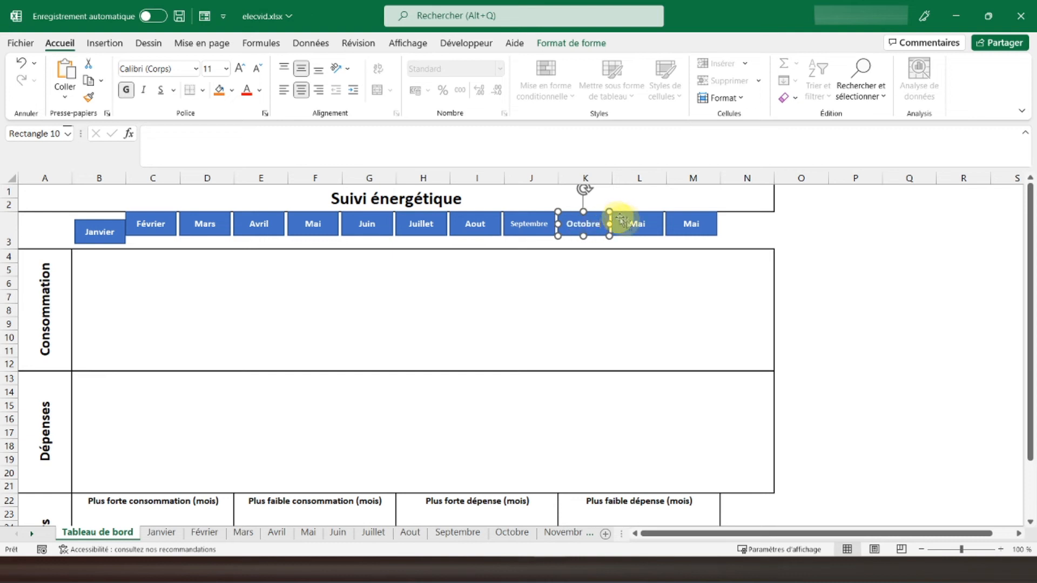
double_click(635, 226)
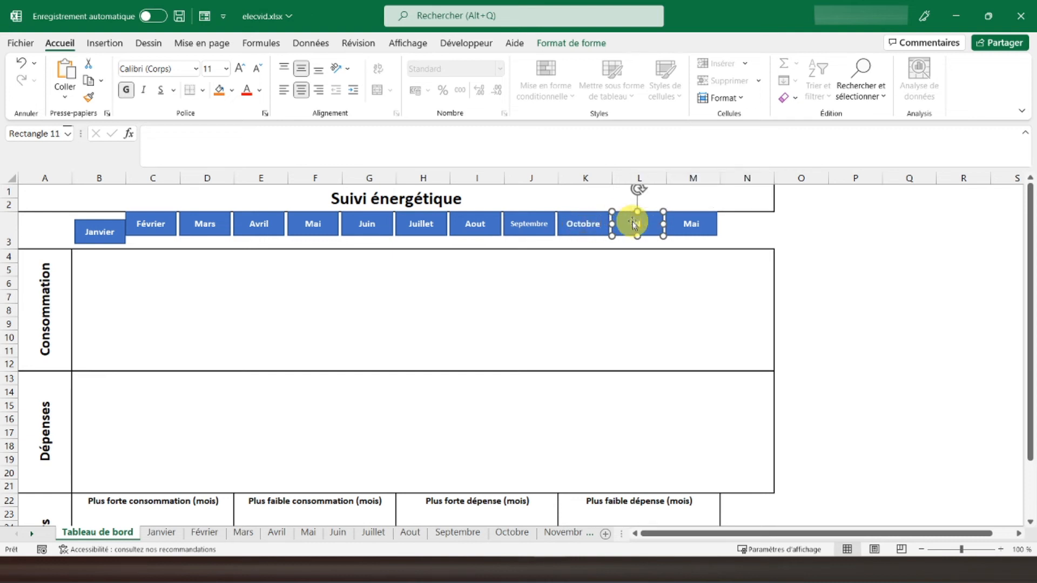
text(Novembre)
click(254, 67)
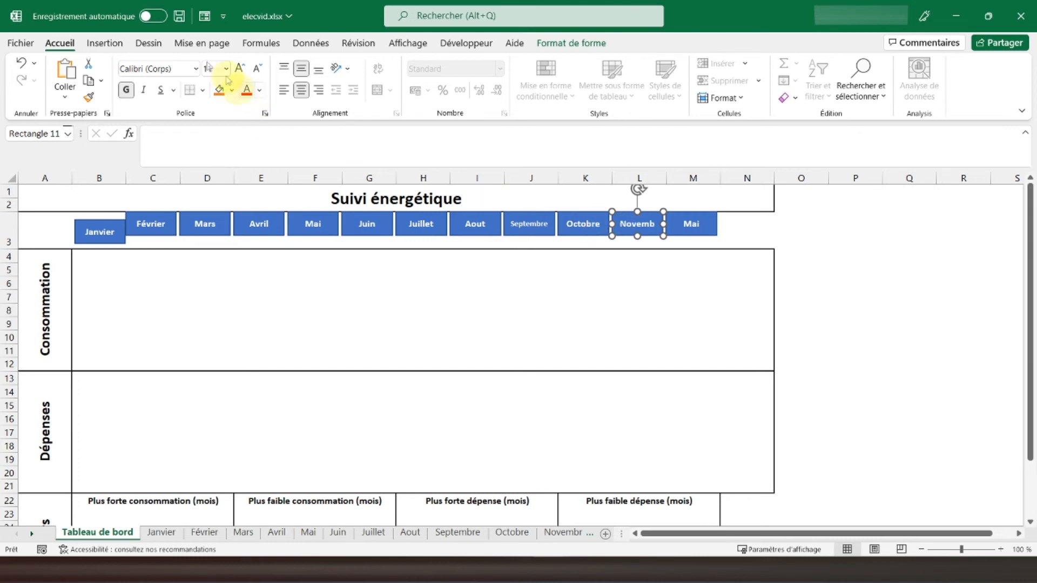
click(255, 66)
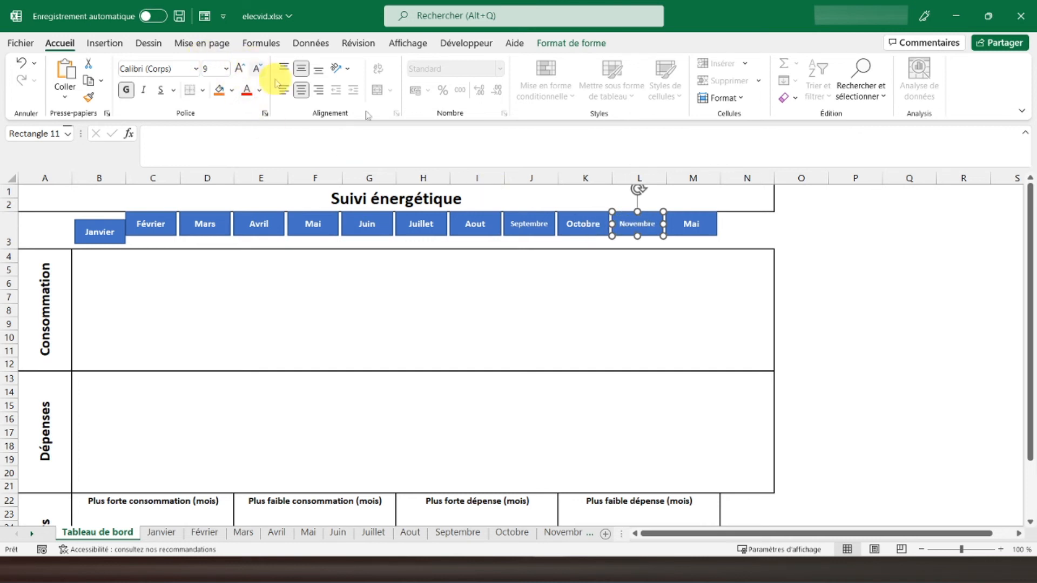
- Change the text of the rectangle in column M to Décembre and reduce its font size to 9
double_click(692, 224)
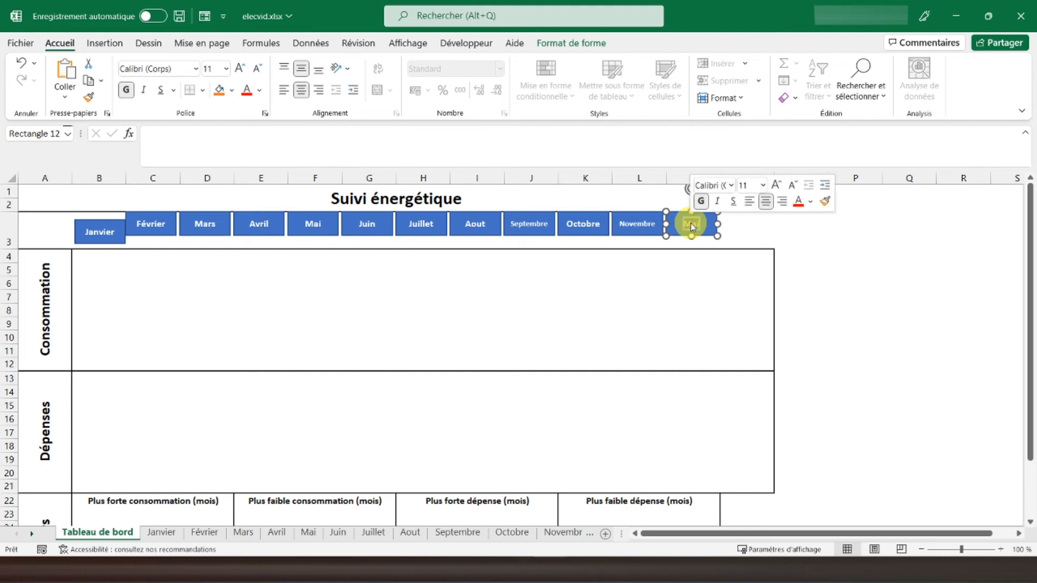
text(Décembre)
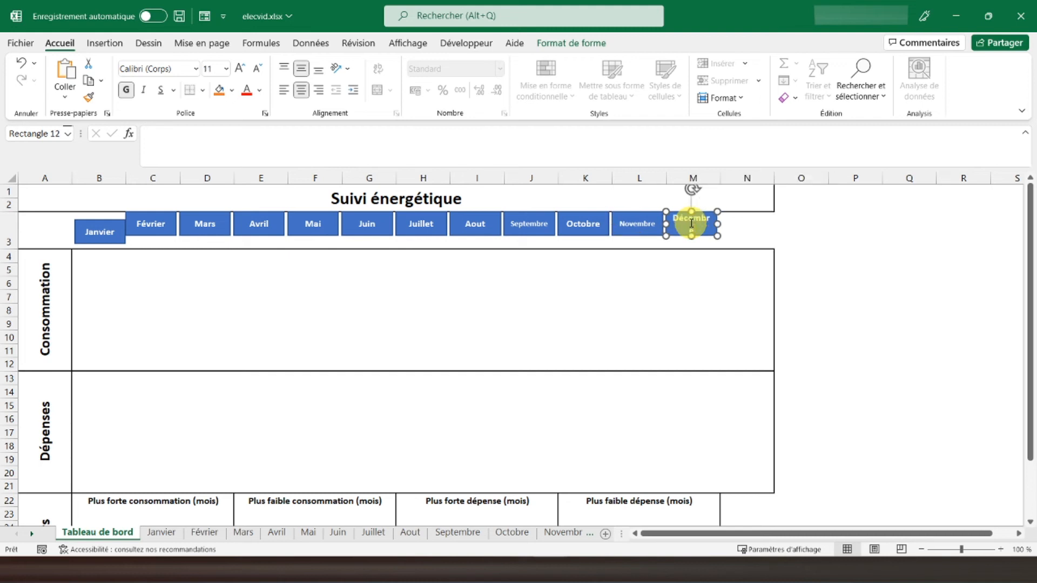
click(677, 236)
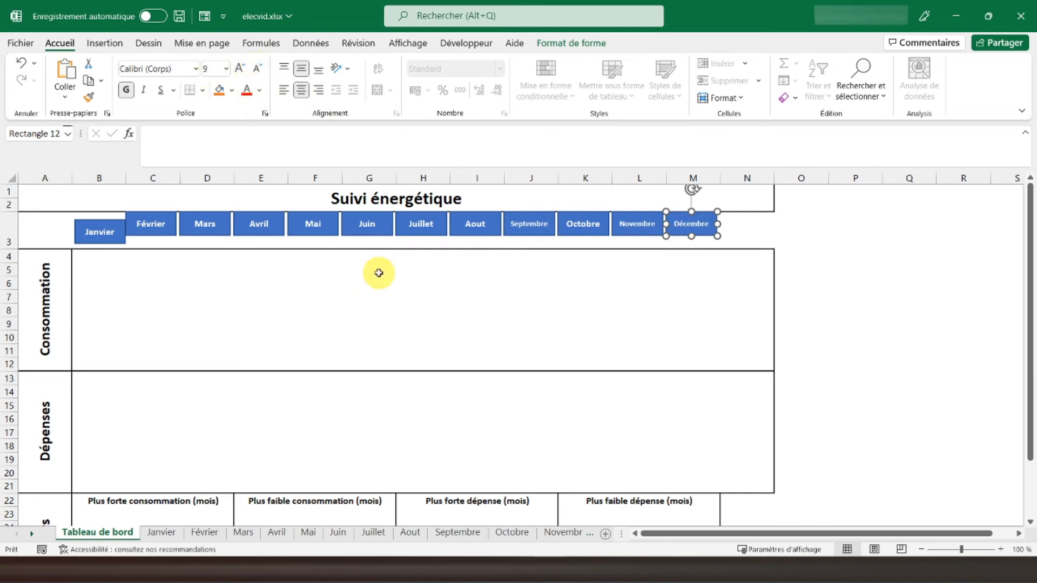
- Select all twelve month rectangles from Janvier to Décembre and align them to the middle
click(124, 238)
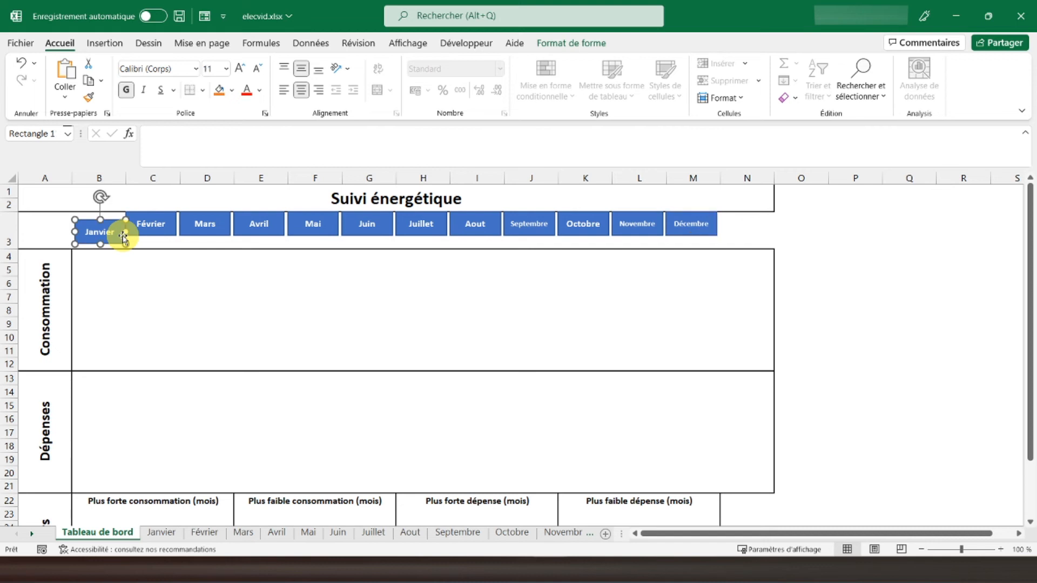
ctrl+click(147, 227)
ctrl+click(204, 226)
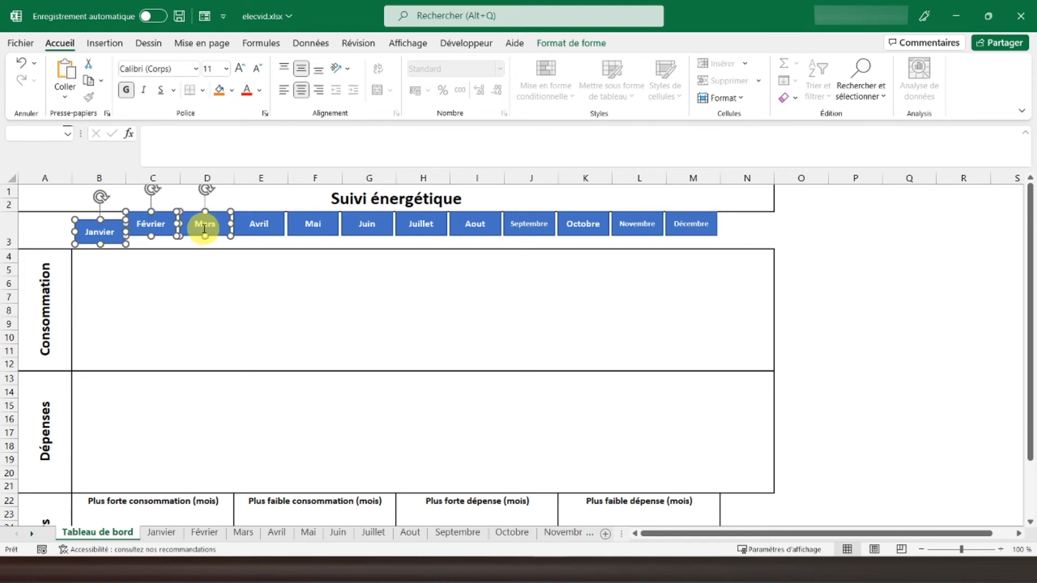
ctrl+click(258, 228)
ctrl+click(313, 231)
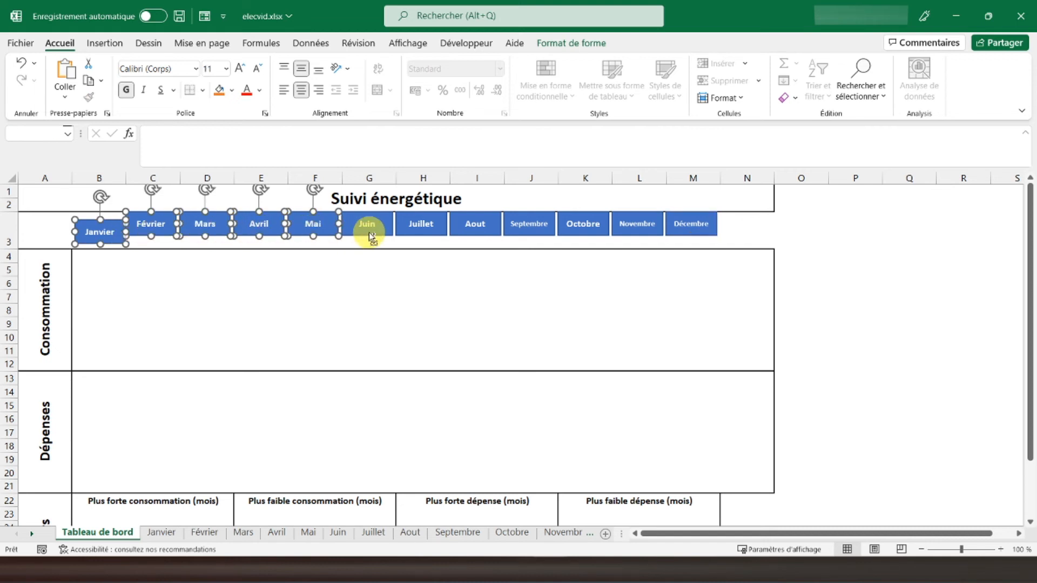
ctrl+click(366, 231)
ctrl+click(413, 237)
ctrl+click(483, 232)
ctrl+click(532, 231)
ctrl+click(564, 232)
ctrl+click(632, 231)
ctrl+click(693, 232)
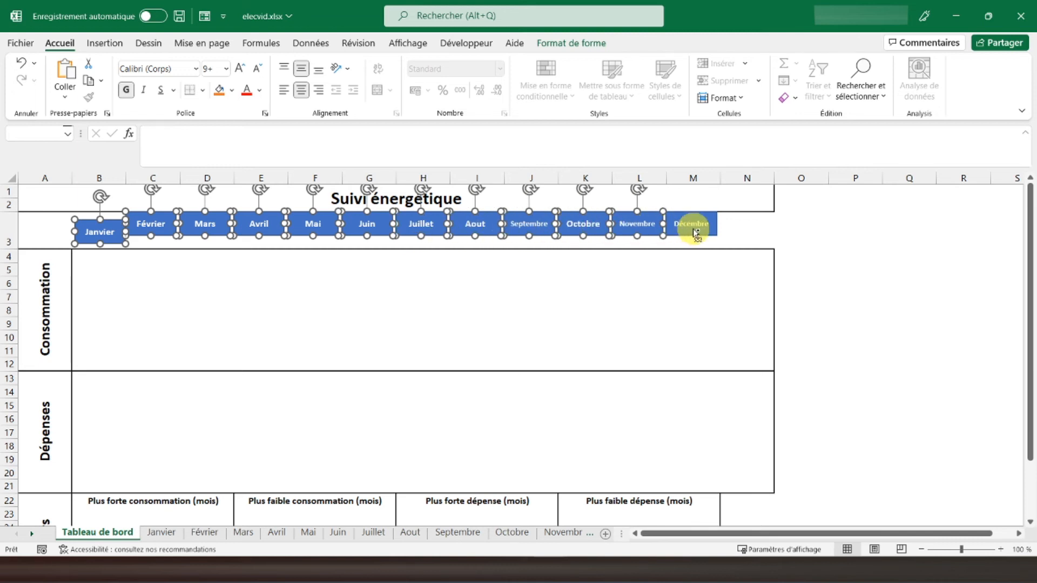
click(207, 43)
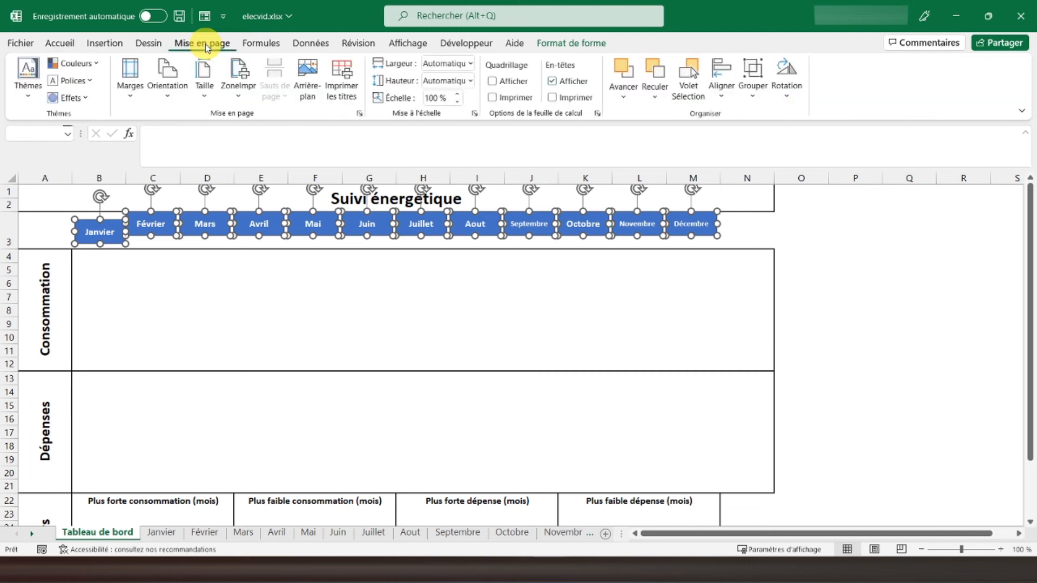
click(728, 96)
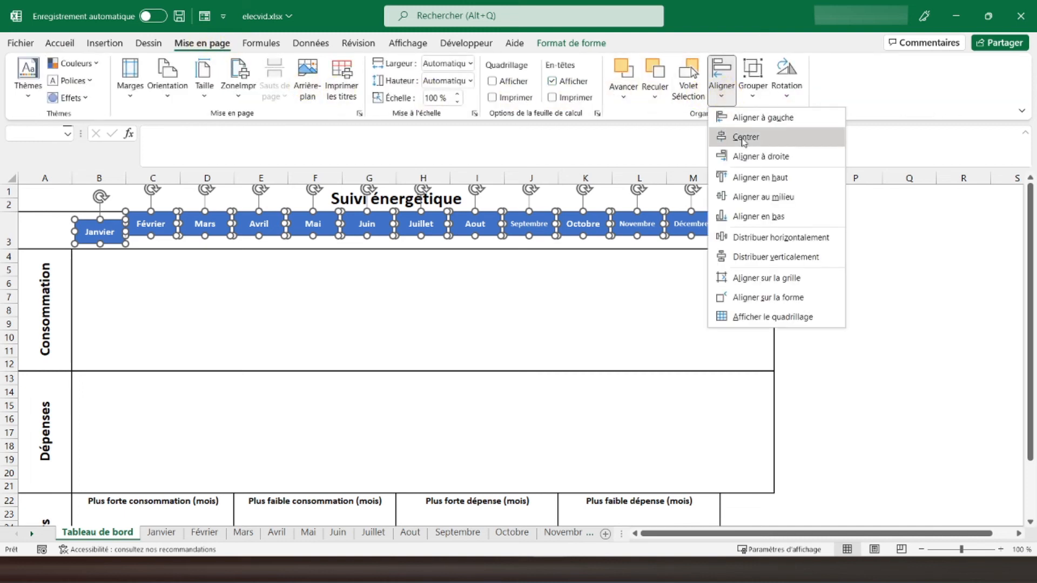
click(743, 198)
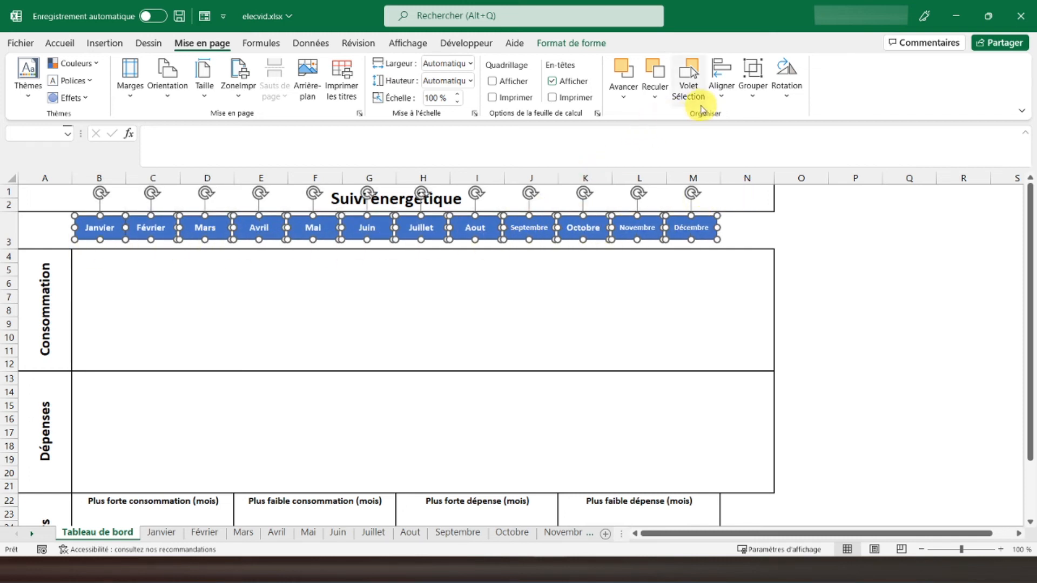
- Distribute the twelve month rectangles horizontally and shift the whole group slightly right and down to centre it in row 3
click(722, 84)
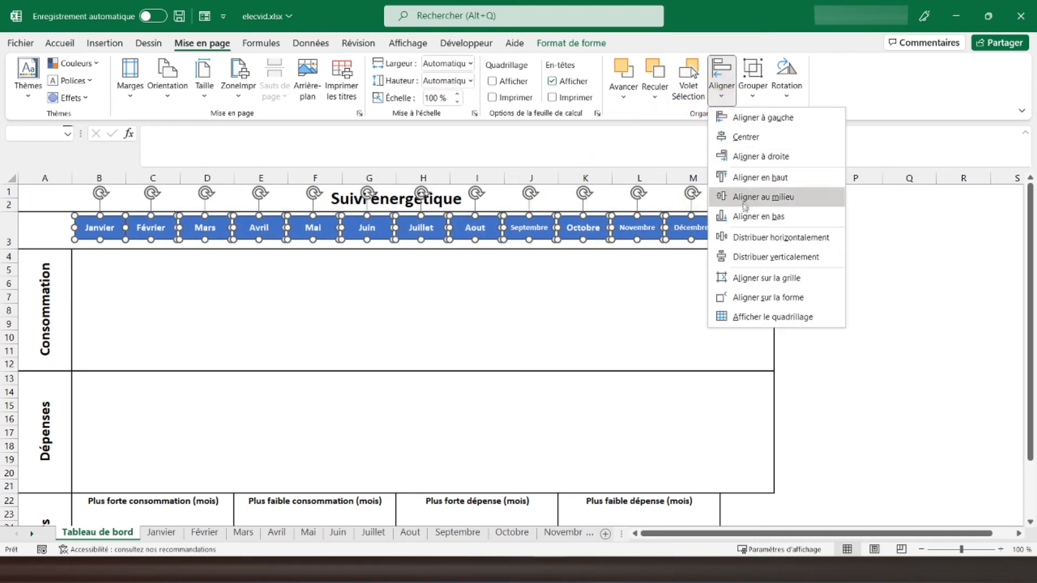
click(756, 237)
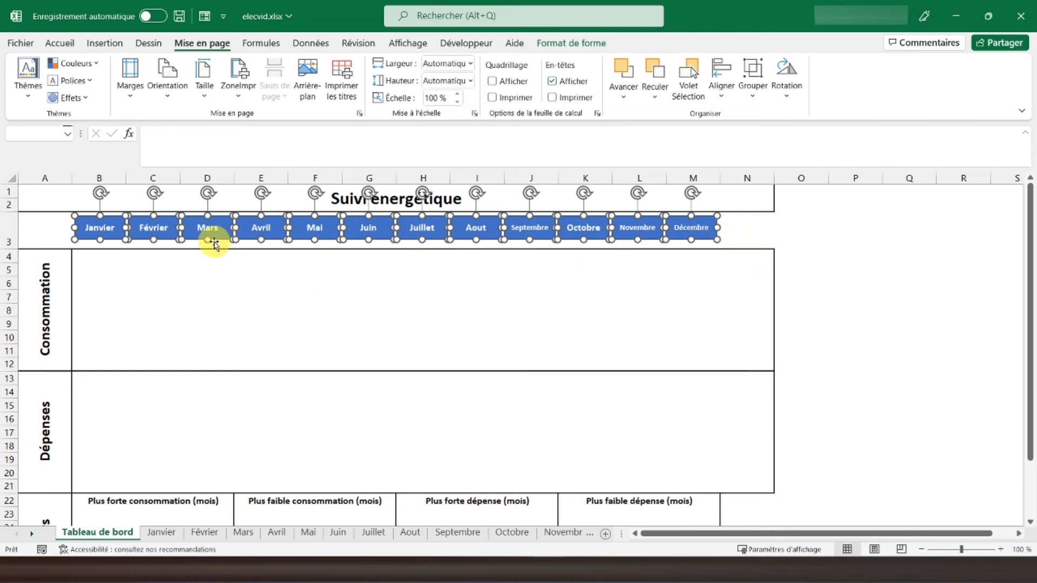
drag(192, 240, 206, 242)
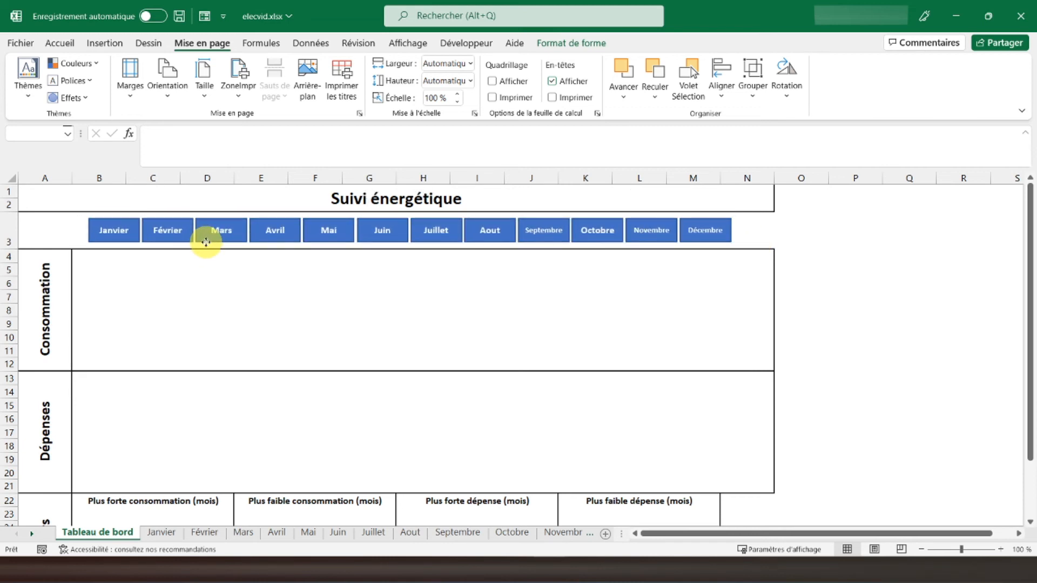
drag(206, 242, 206, 242)
click(108, 282)
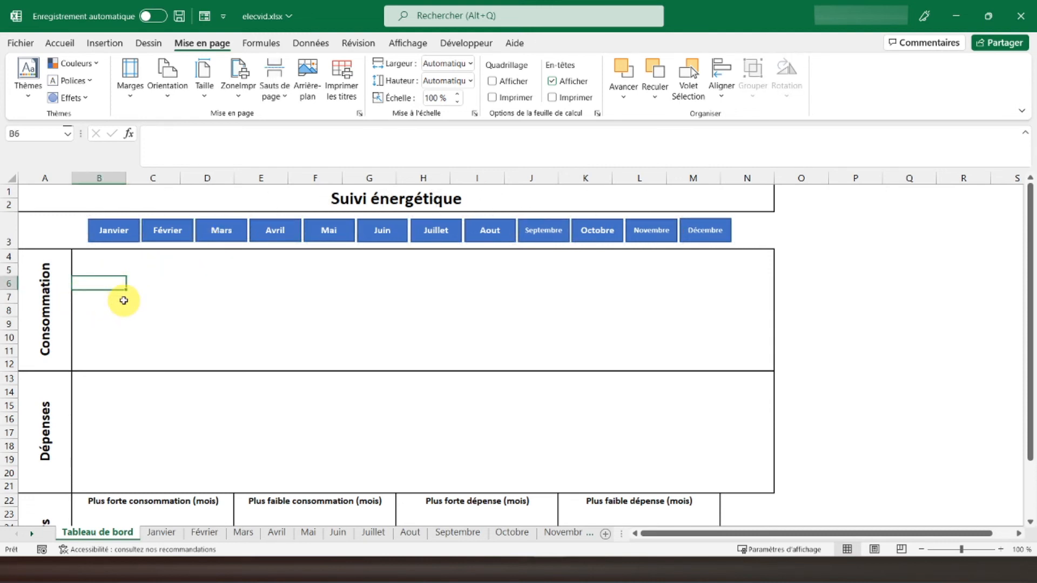
- Link the Janvier rectangle on the Tableau de bord to cell A1 of the Janvier sheet in this document
click(161, 532)
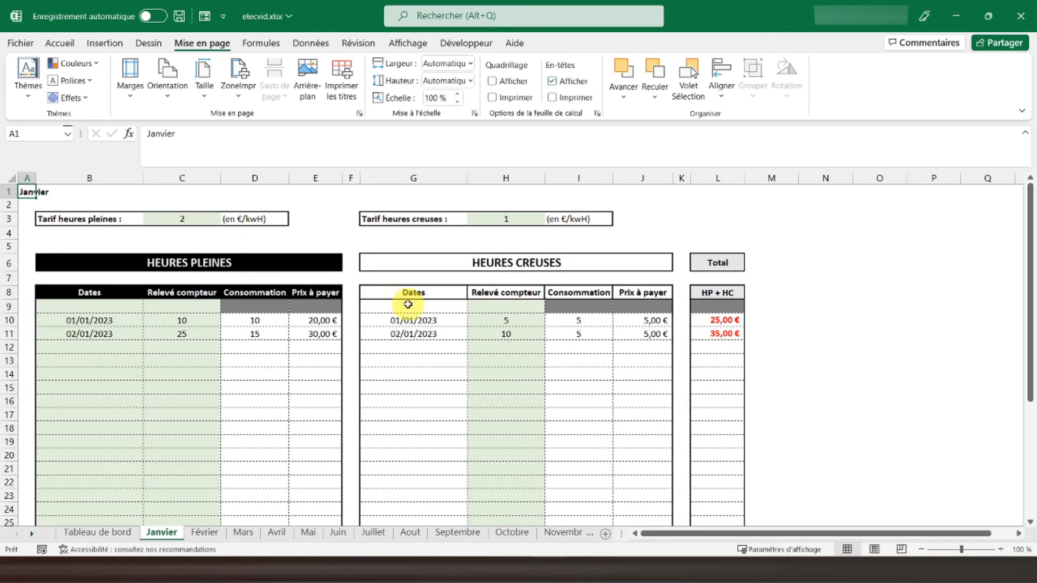
click(96, 534)
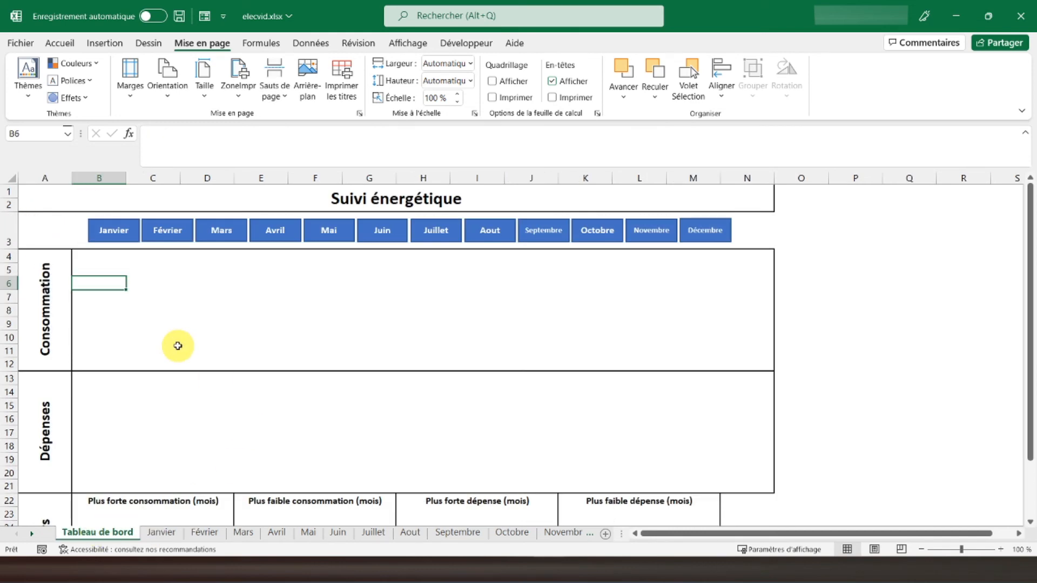
right_click(122, 244)
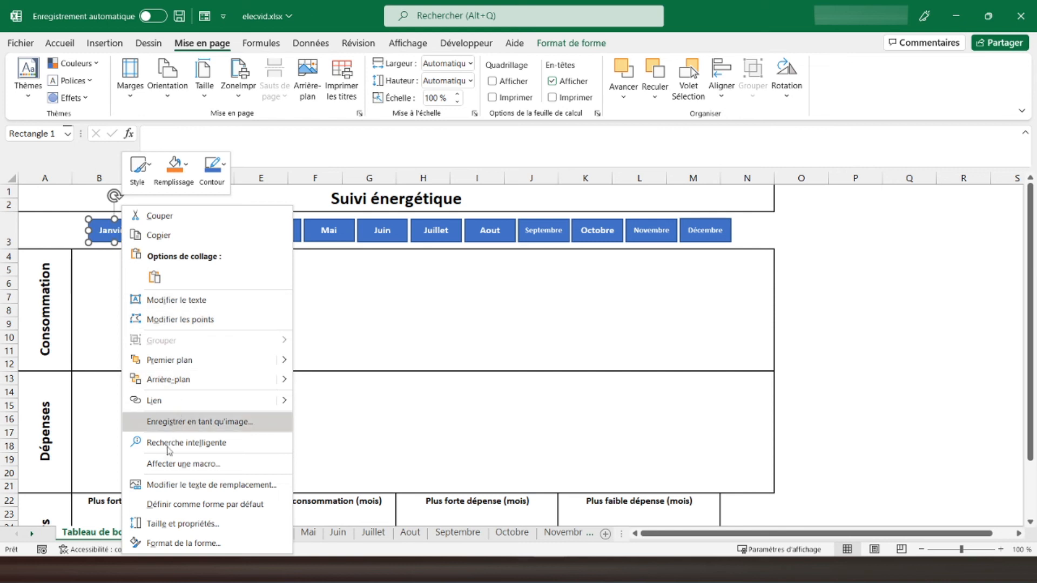
click(192, 401)
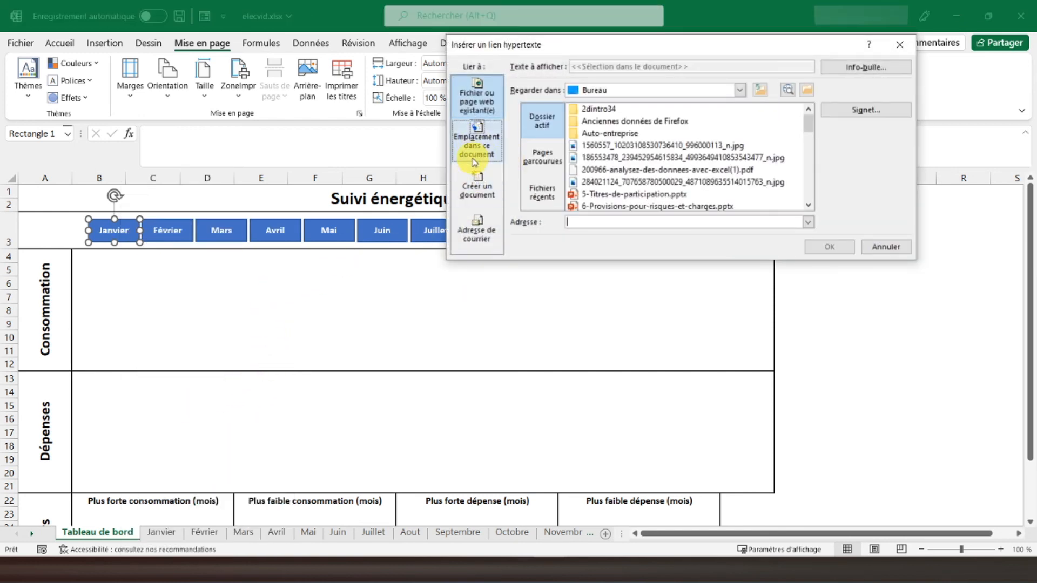
click(476, 154)
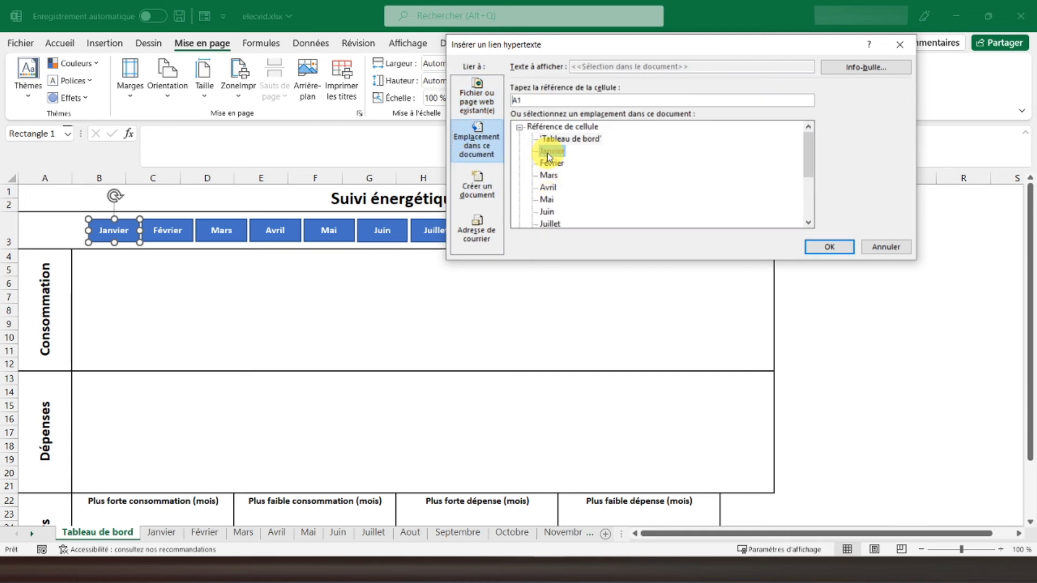
click(829, 247)
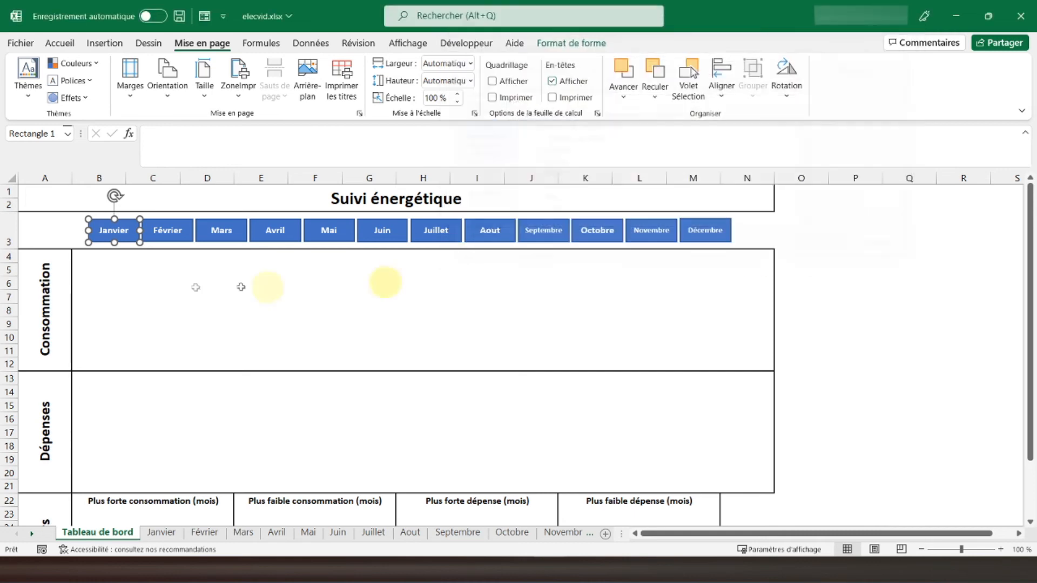
- Link the Février and Mars rectangles to cell A1 of the Février and Mars sheets respectively
click(173, 231)
right_click(174, 232)
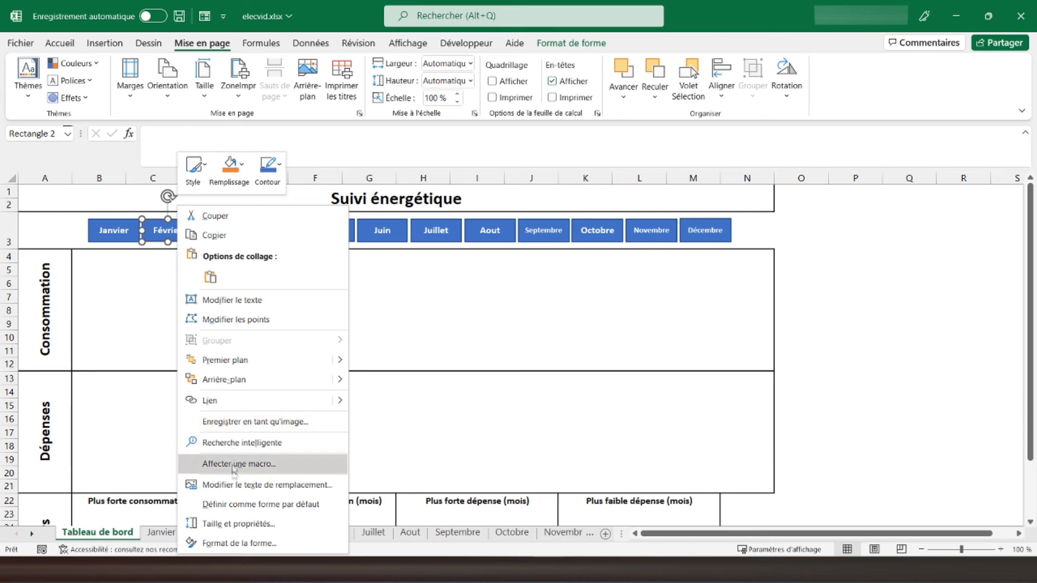
click(232, 399)
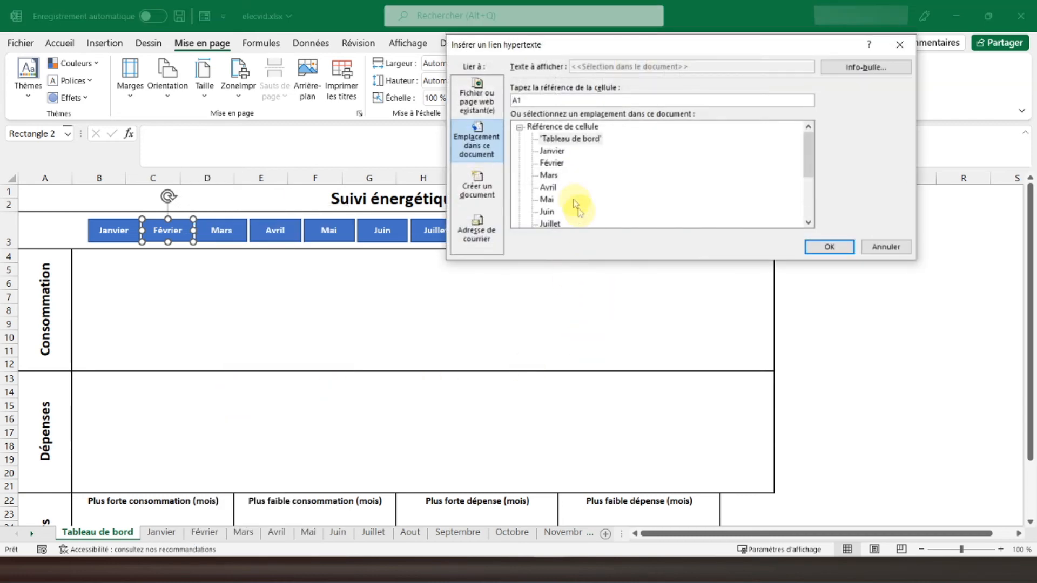
click(828, 247)
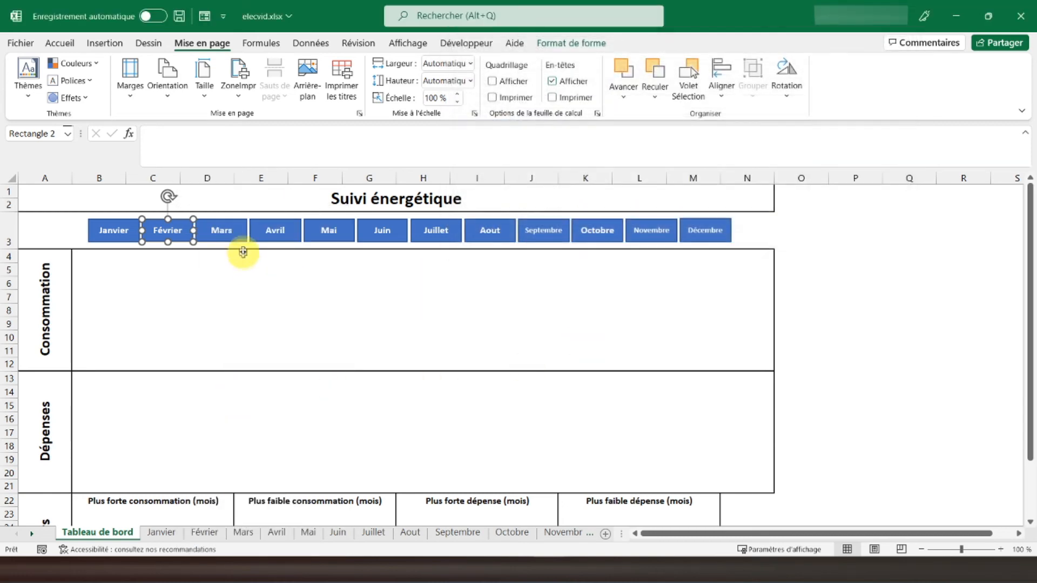
right_click(242, 243)
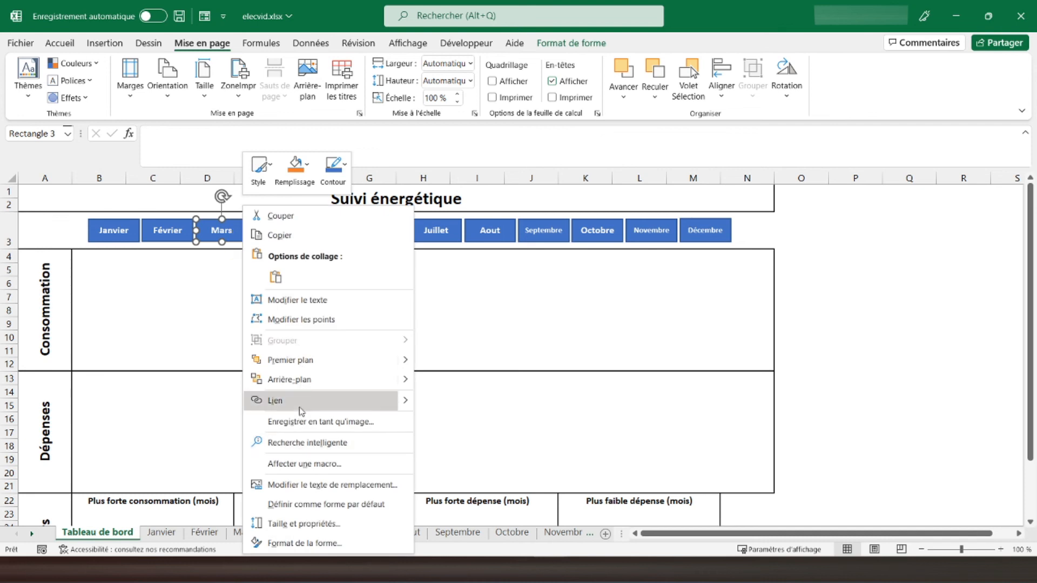
click(286, 400)
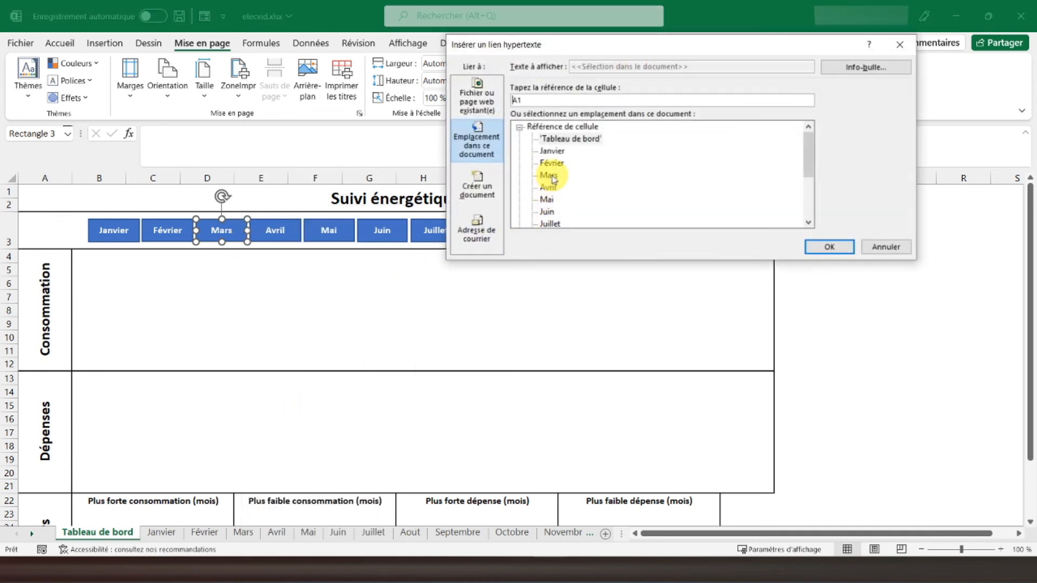
click(844, 253)
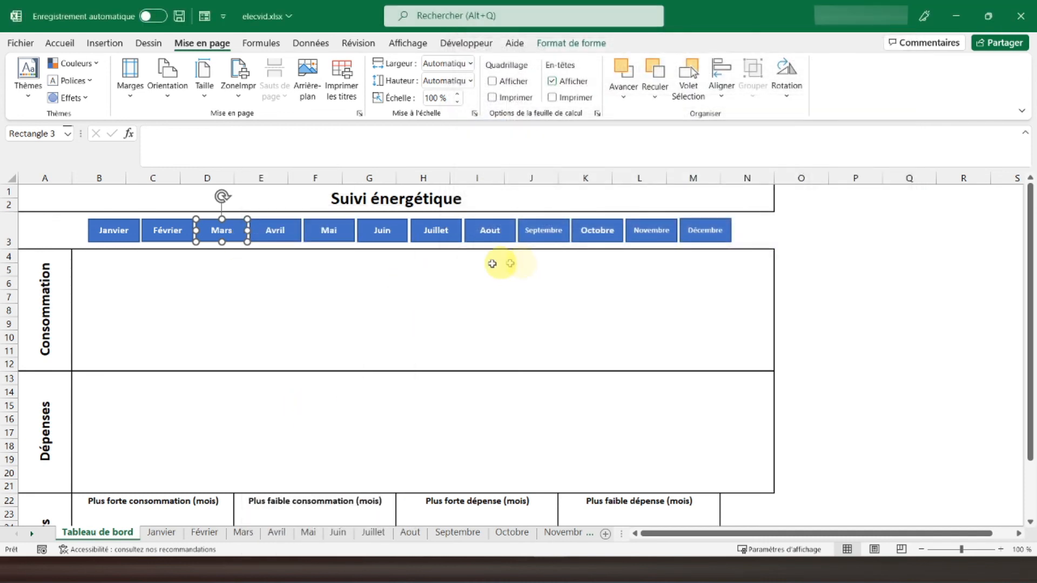
- Link the Avril and Mai rectangles to cell A1 of their matching month sheets, Avril and Mai
right_click(287, 233)
click(335, 401)
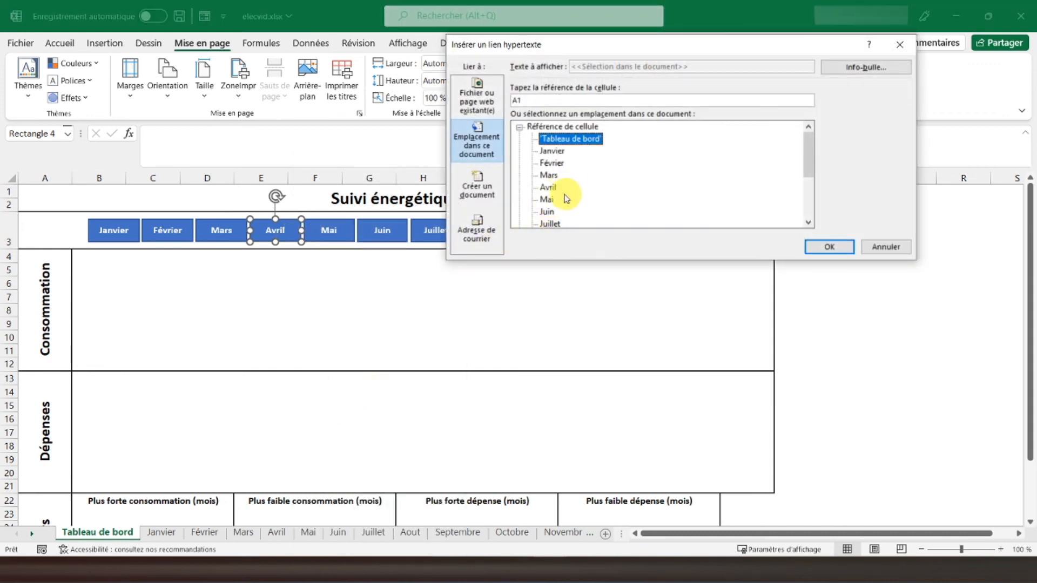
click(549, 188)
click(827, 246)
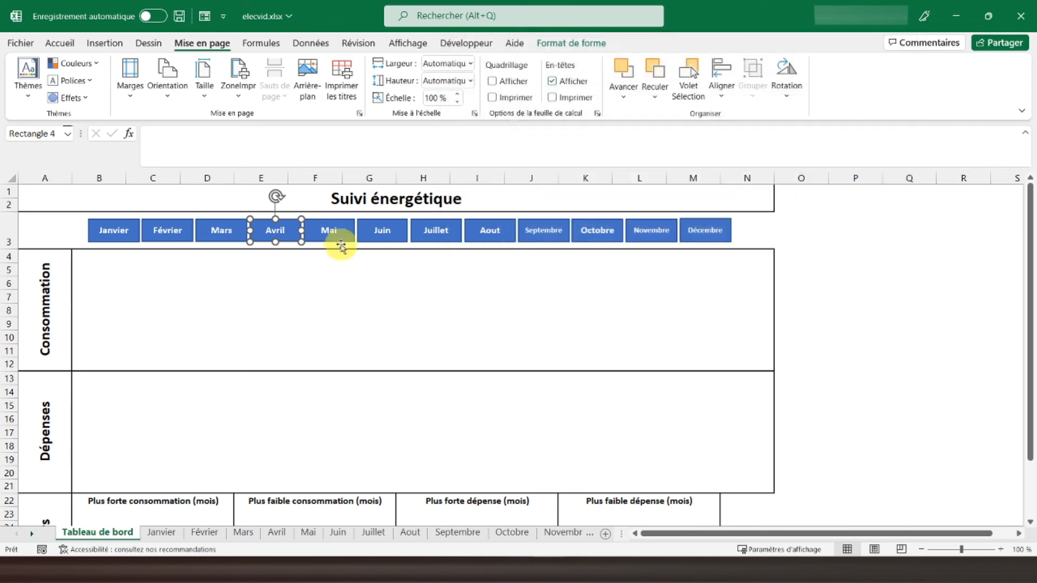
click(347, 235)
right_click(347, 235)
click(384, 400)
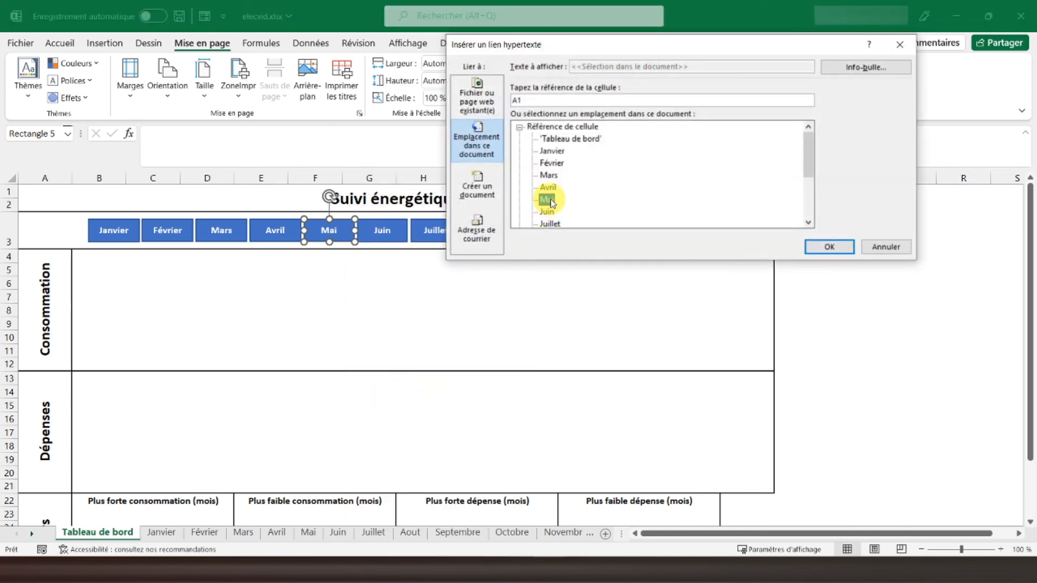
click(811, 248)
- Link the Juin and Juillet rectangles on the Tableau de bord to cell A1 of the Juin and Juillet sheets respectively
right_click(400, 241)
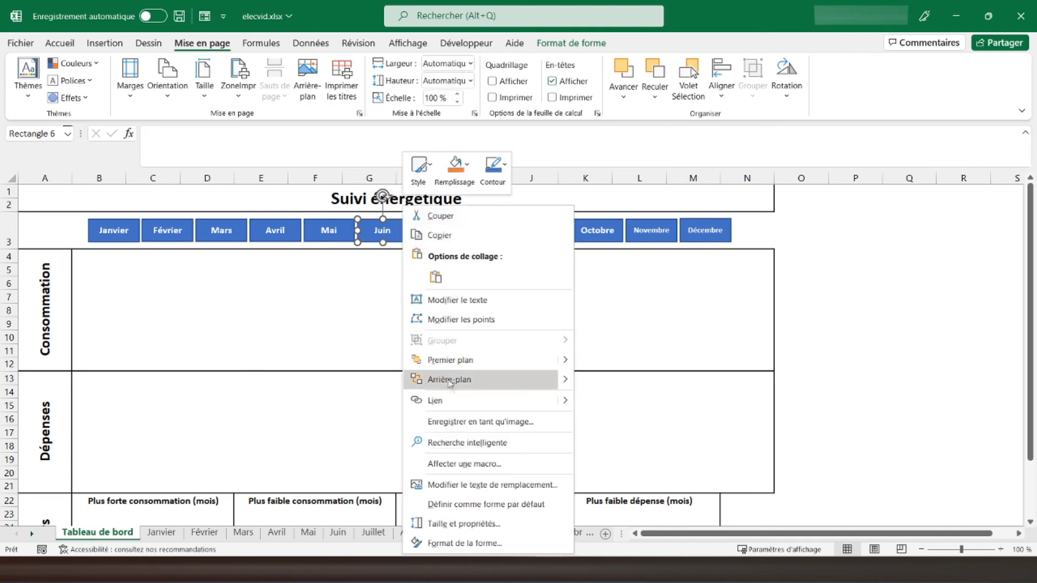
click(453, 400)
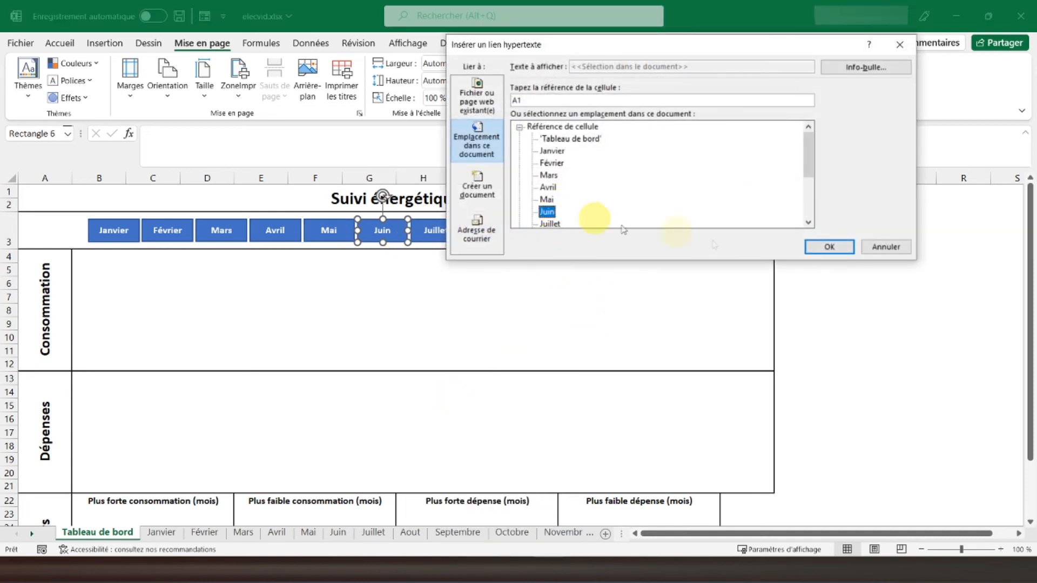
click(821, 250)
right_click(434, 240)
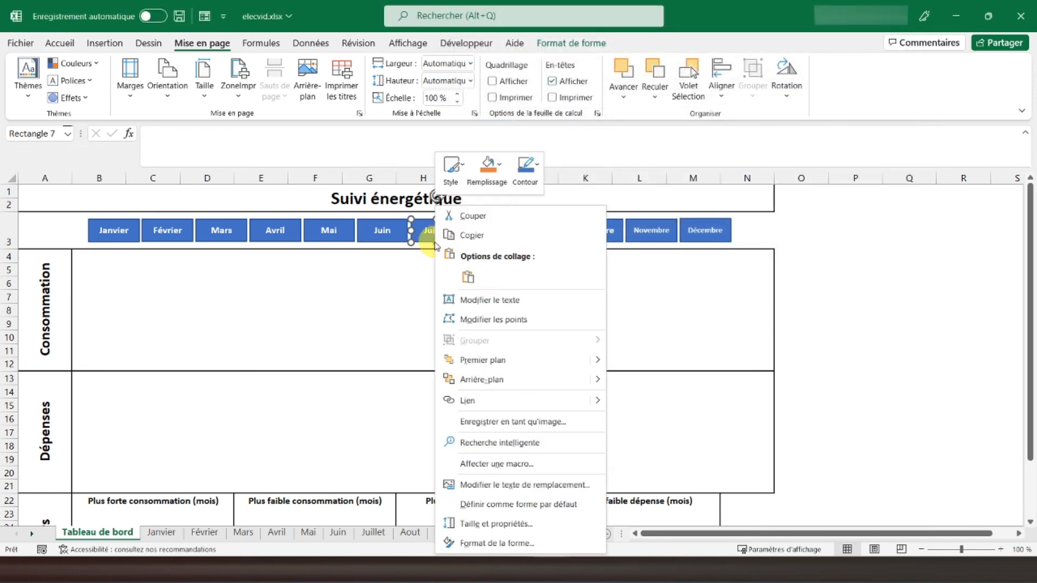
click(480, 398)
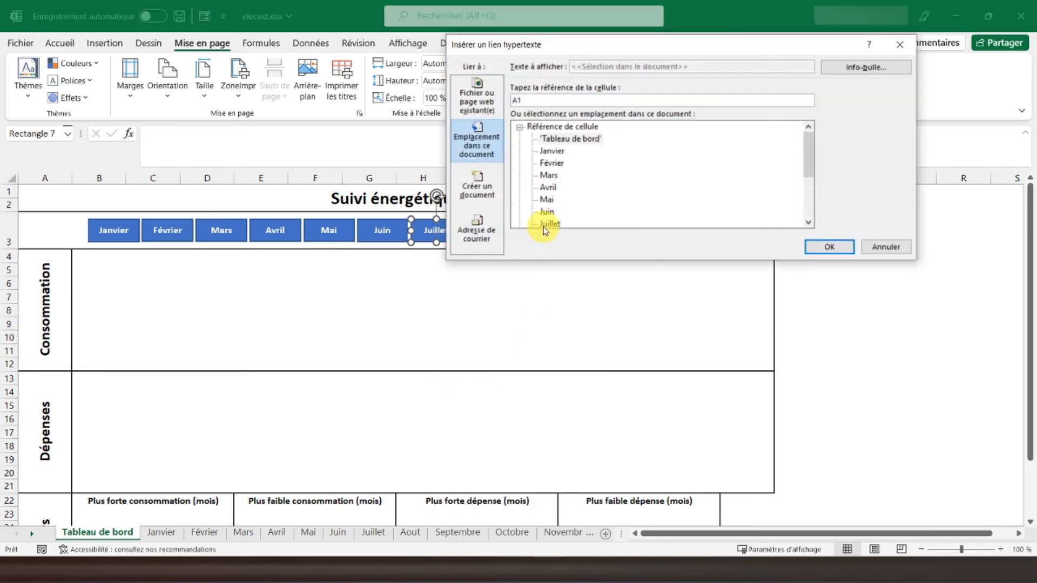
click(824, 248)
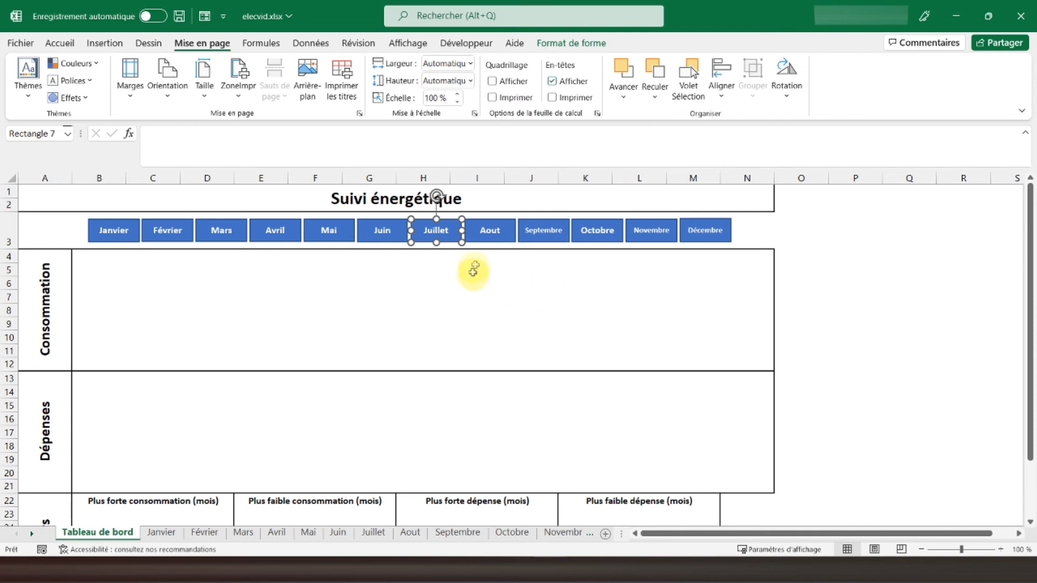
- Link the Aout and Septembre rectangles to cell A1 of the Aout and Septembre sheets respectively
right_click(498, 242)
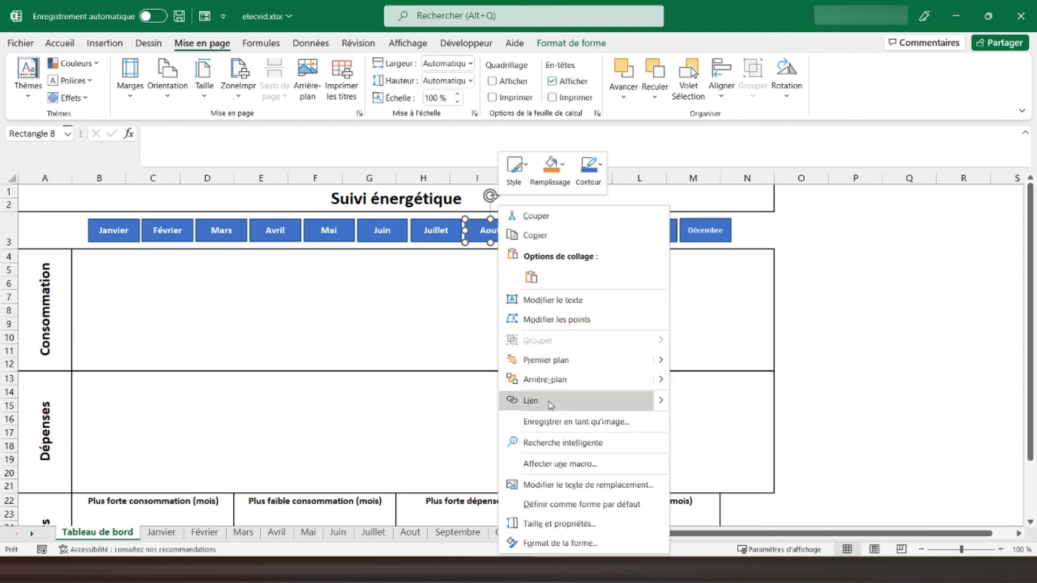
click(513, 398)
scroll(621, 194, down, 3)
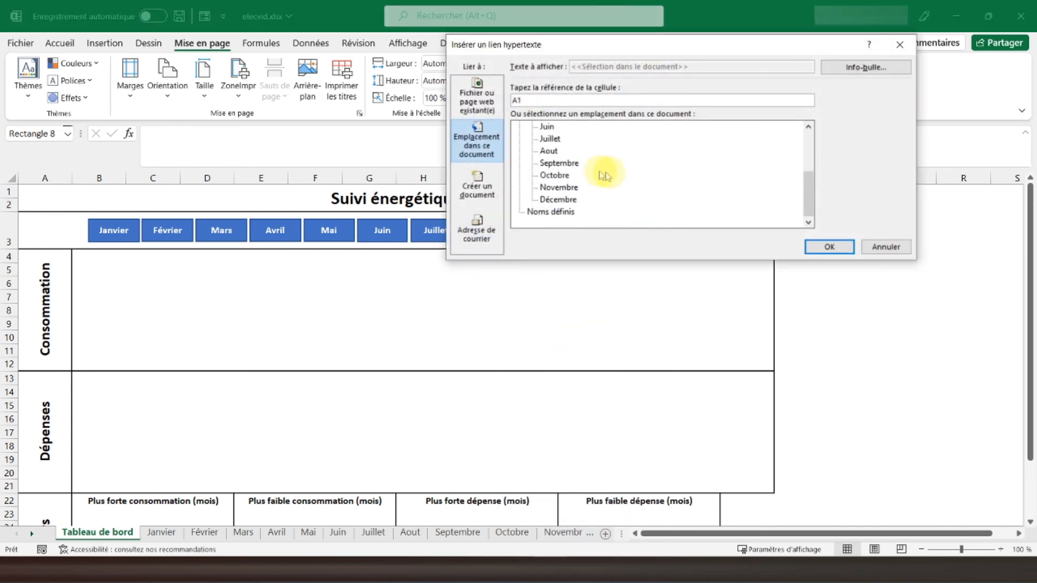
click(548, 152)
click(828, 246)
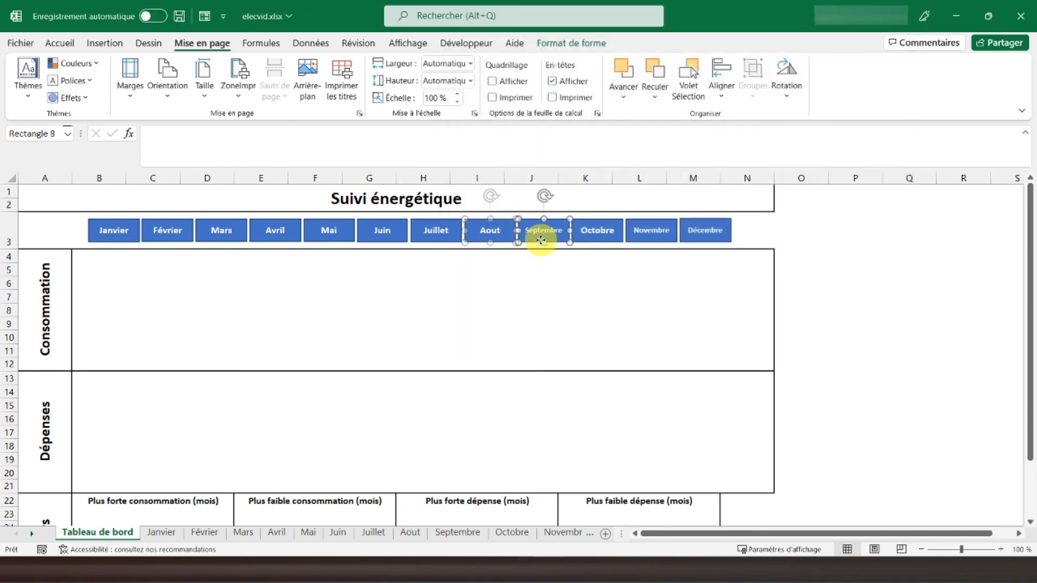
right_click(541, 240)
click(591, 400)
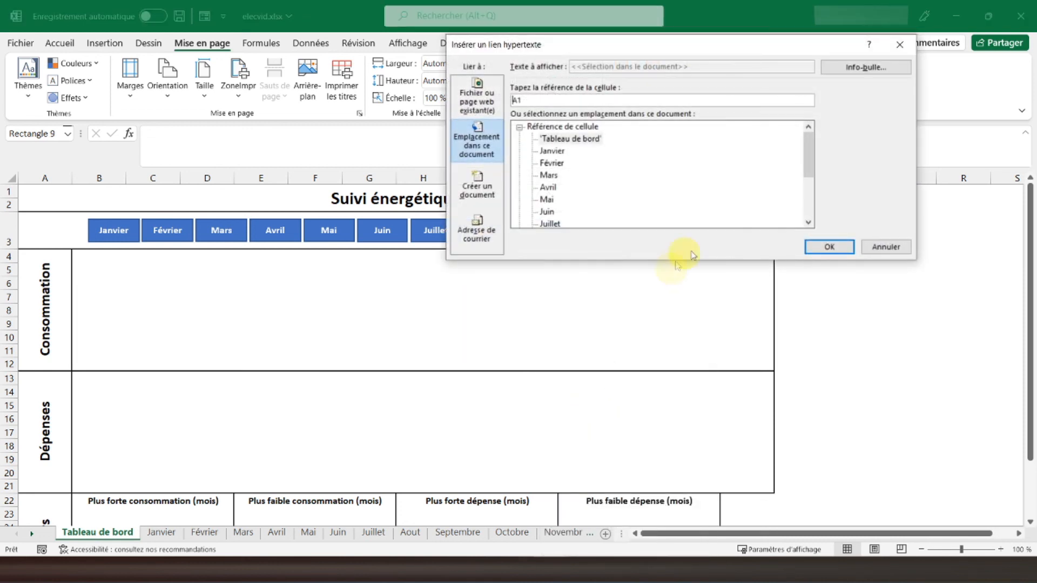
drag(807, 162, 806, 198)
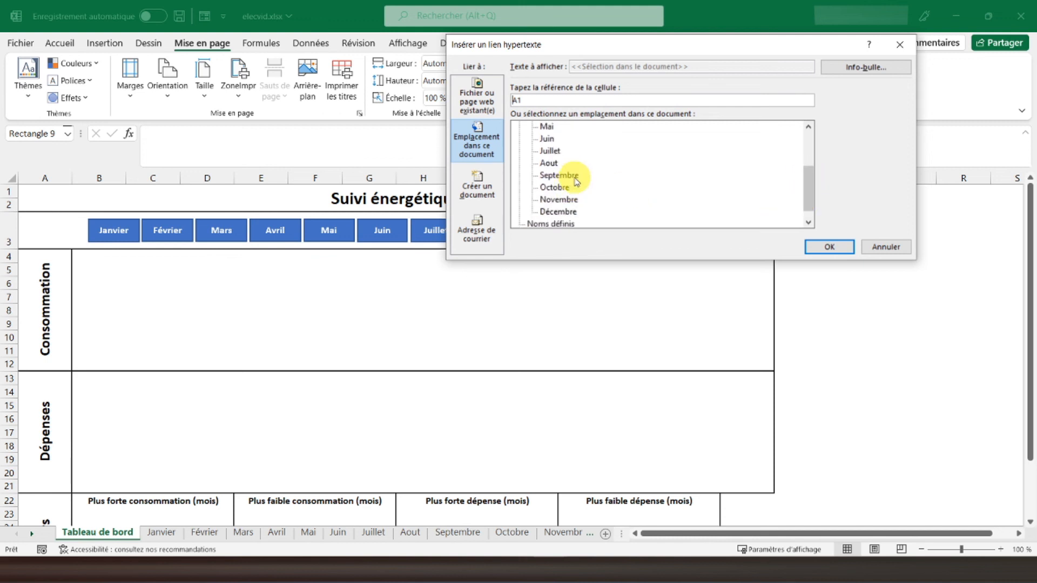
click(829, 248)
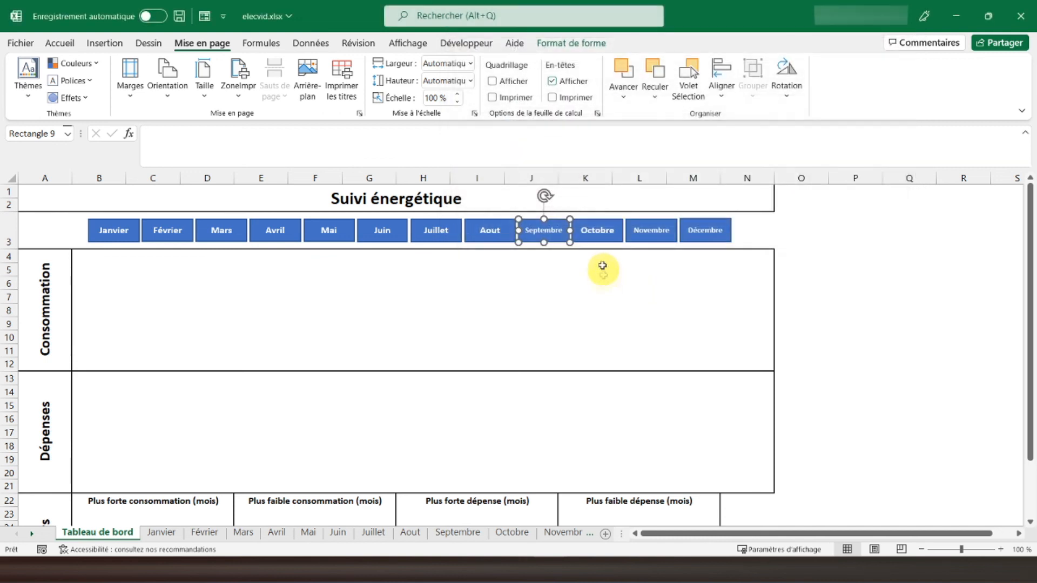
- Link the Octobre and Novembre rectangles to cell A1 of their matching month sheets, Octobre and Novembre
right_click(596, 238)
click(647, 398)
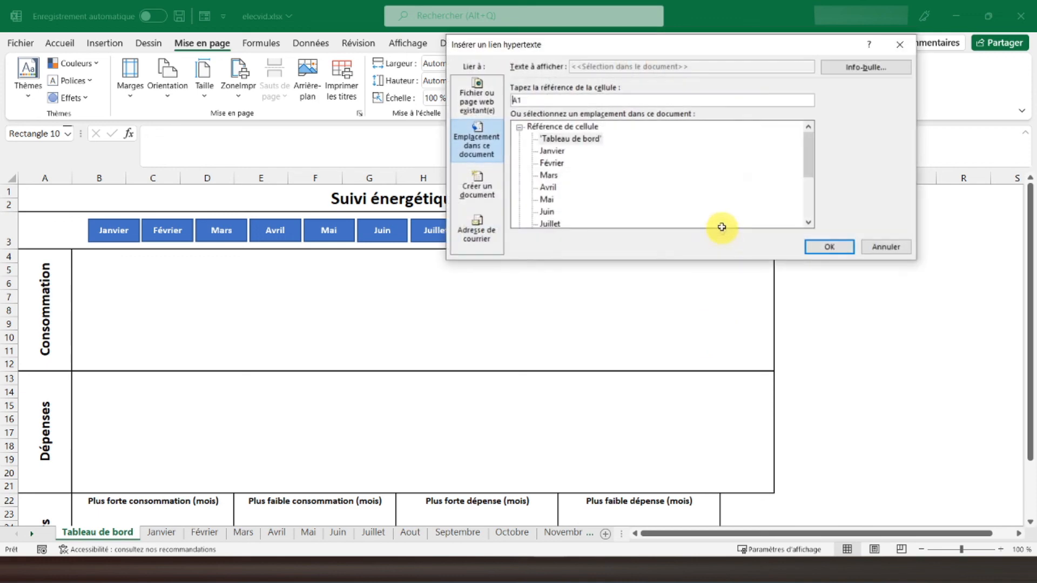
drag(806, 173, 808, 210)
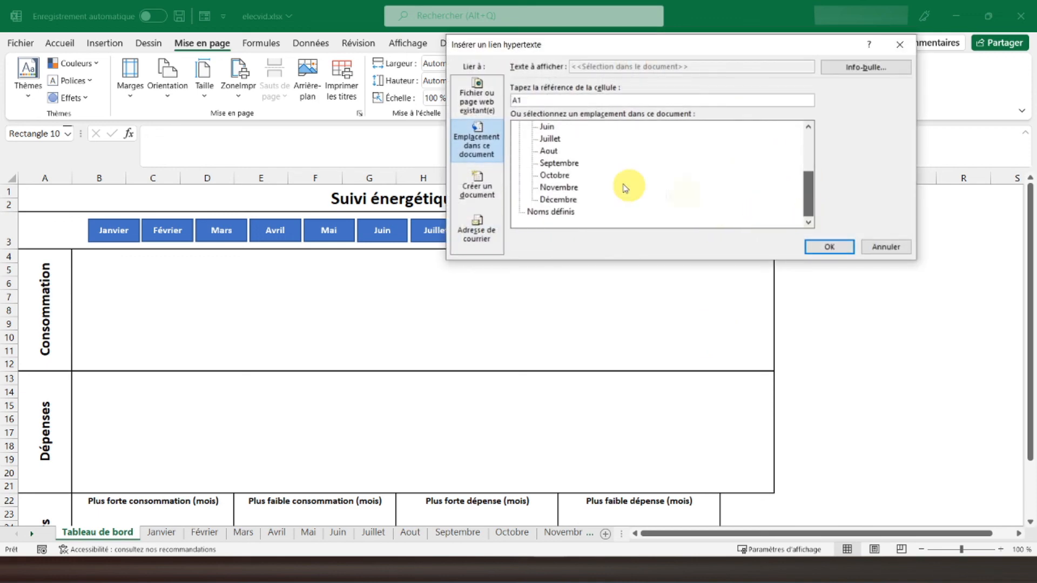
click(567, 179)
click(829, 247)
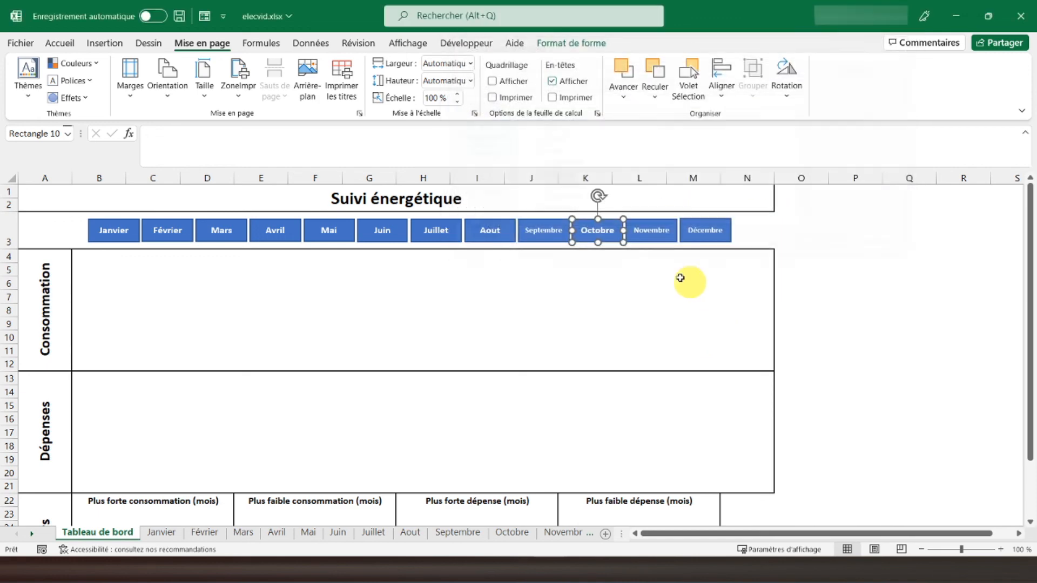
right_click(661, 243)
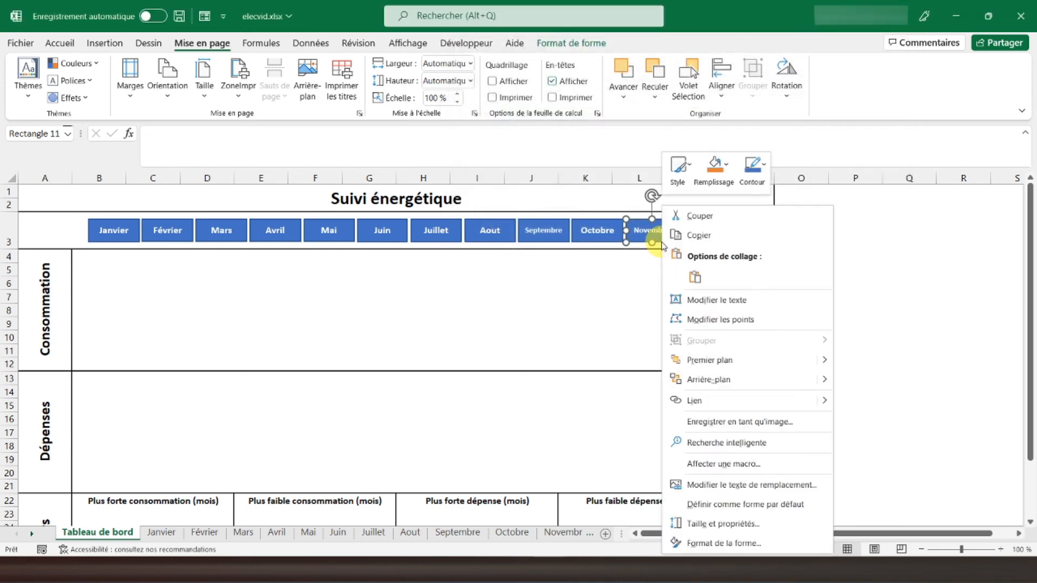
click(709, 403)
drag(810, 157, 811, 225)
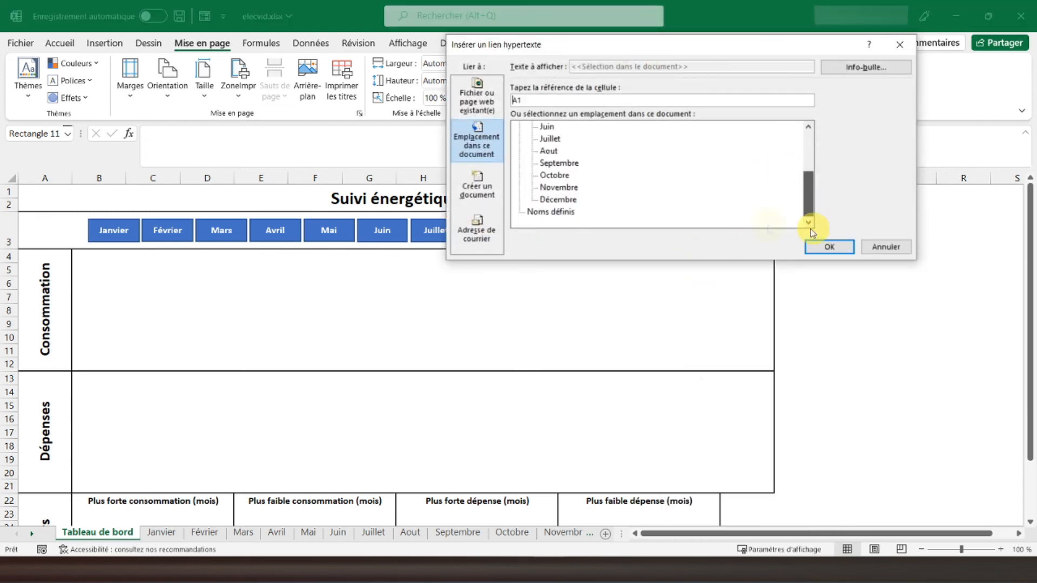
click(829, 247)
- Link the Décembre rectangle to cell A1 of the Décembre sheet and deselect the shape
click(727, 233)
right_click(729, 236)
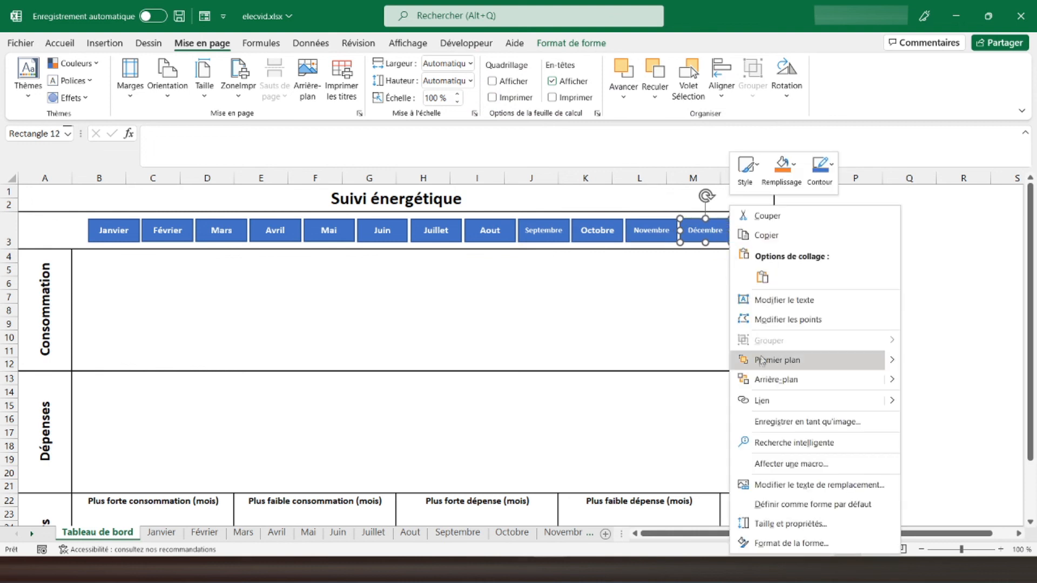
click(761, 397)
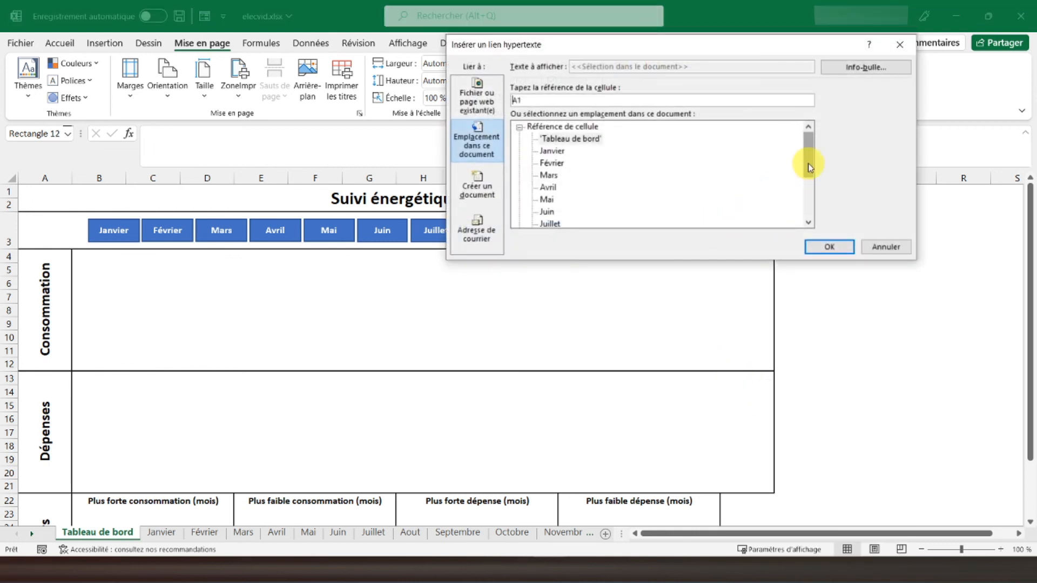
drag(809, 164, 808, 208)
click(573, 201)
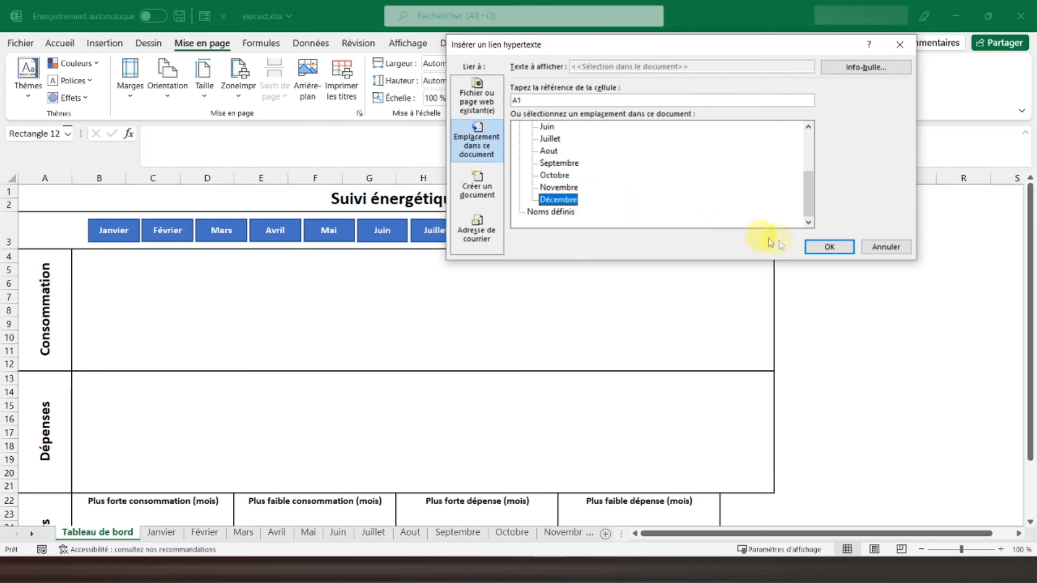
click(829, 247)
click(63, 201)
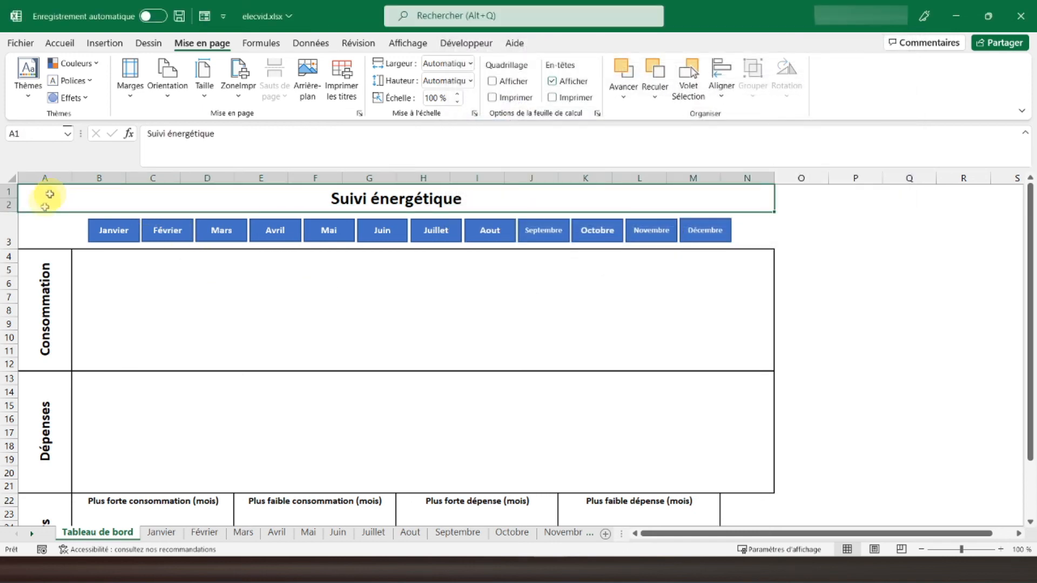
- Test the links of the Juin and Mars rectangles, returning to the Tableau de bord sheet after each one
click(371, 235)
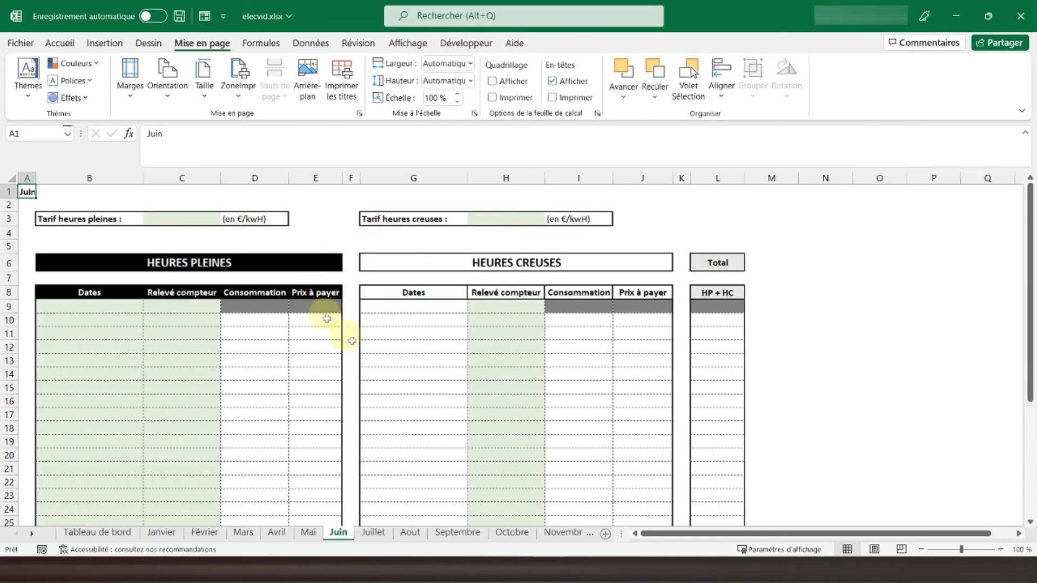
click(83, 532)
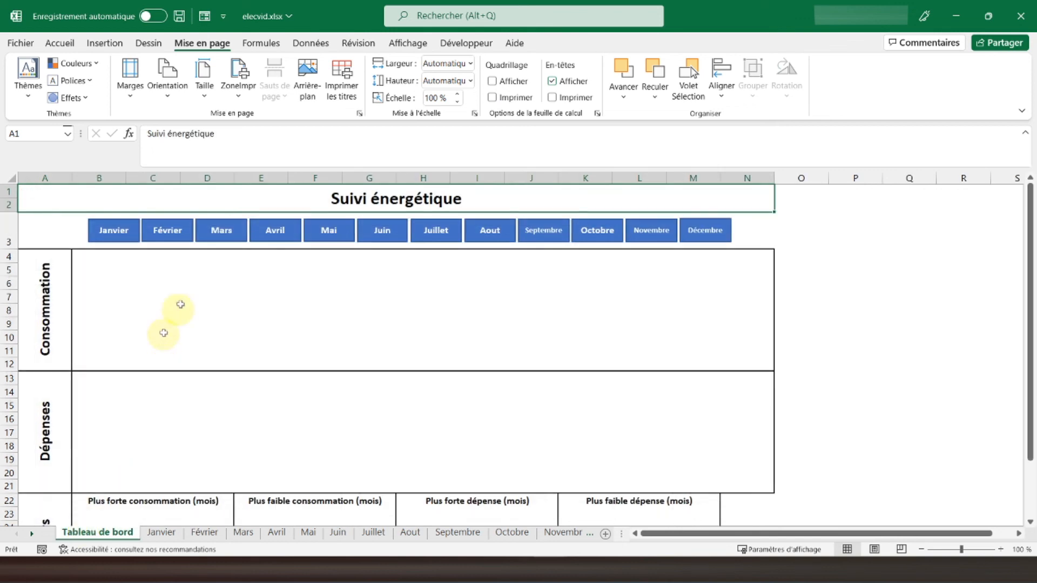
click(216, 227)
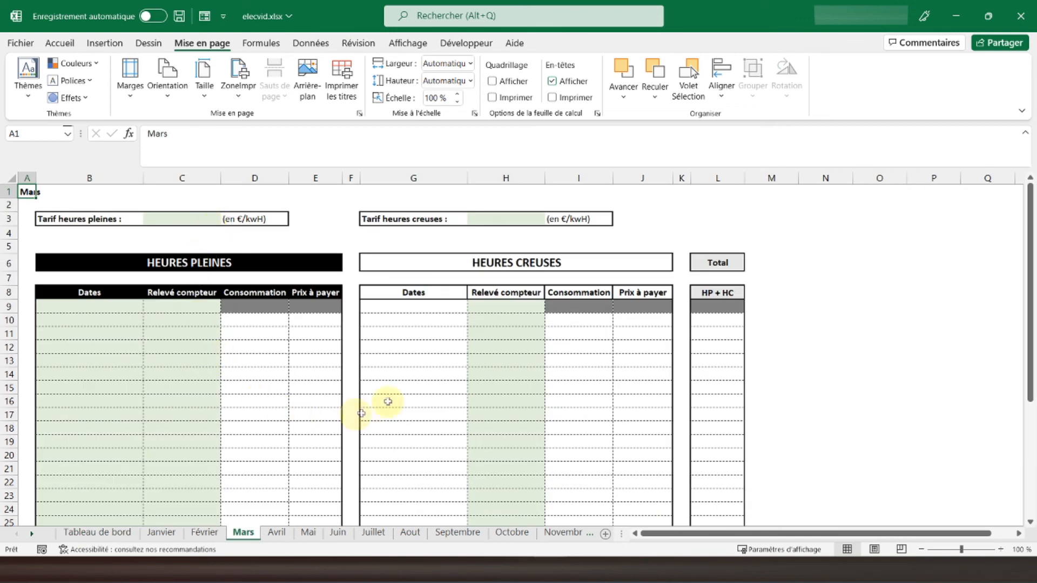
click(86, 530)
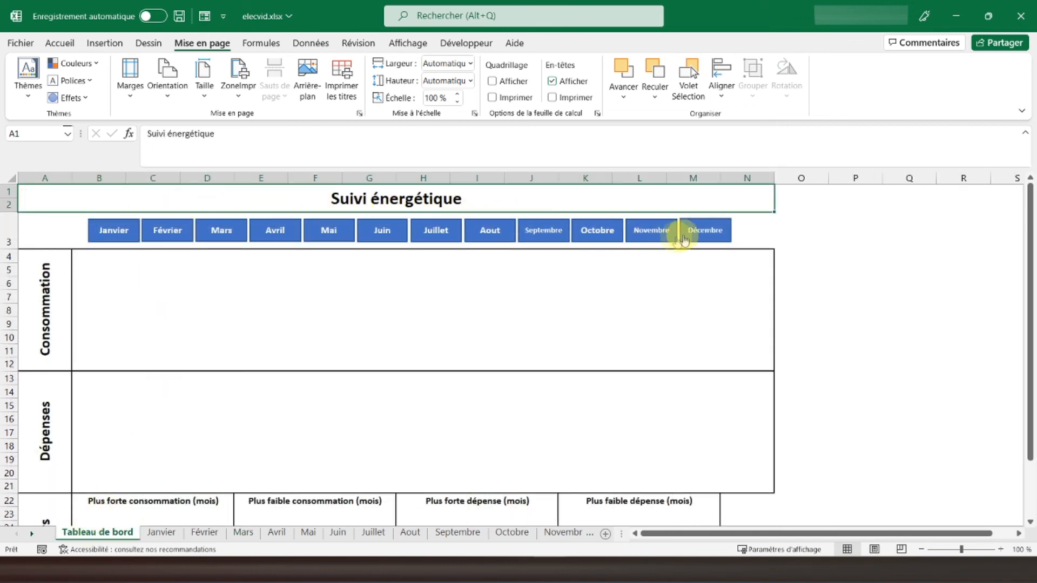